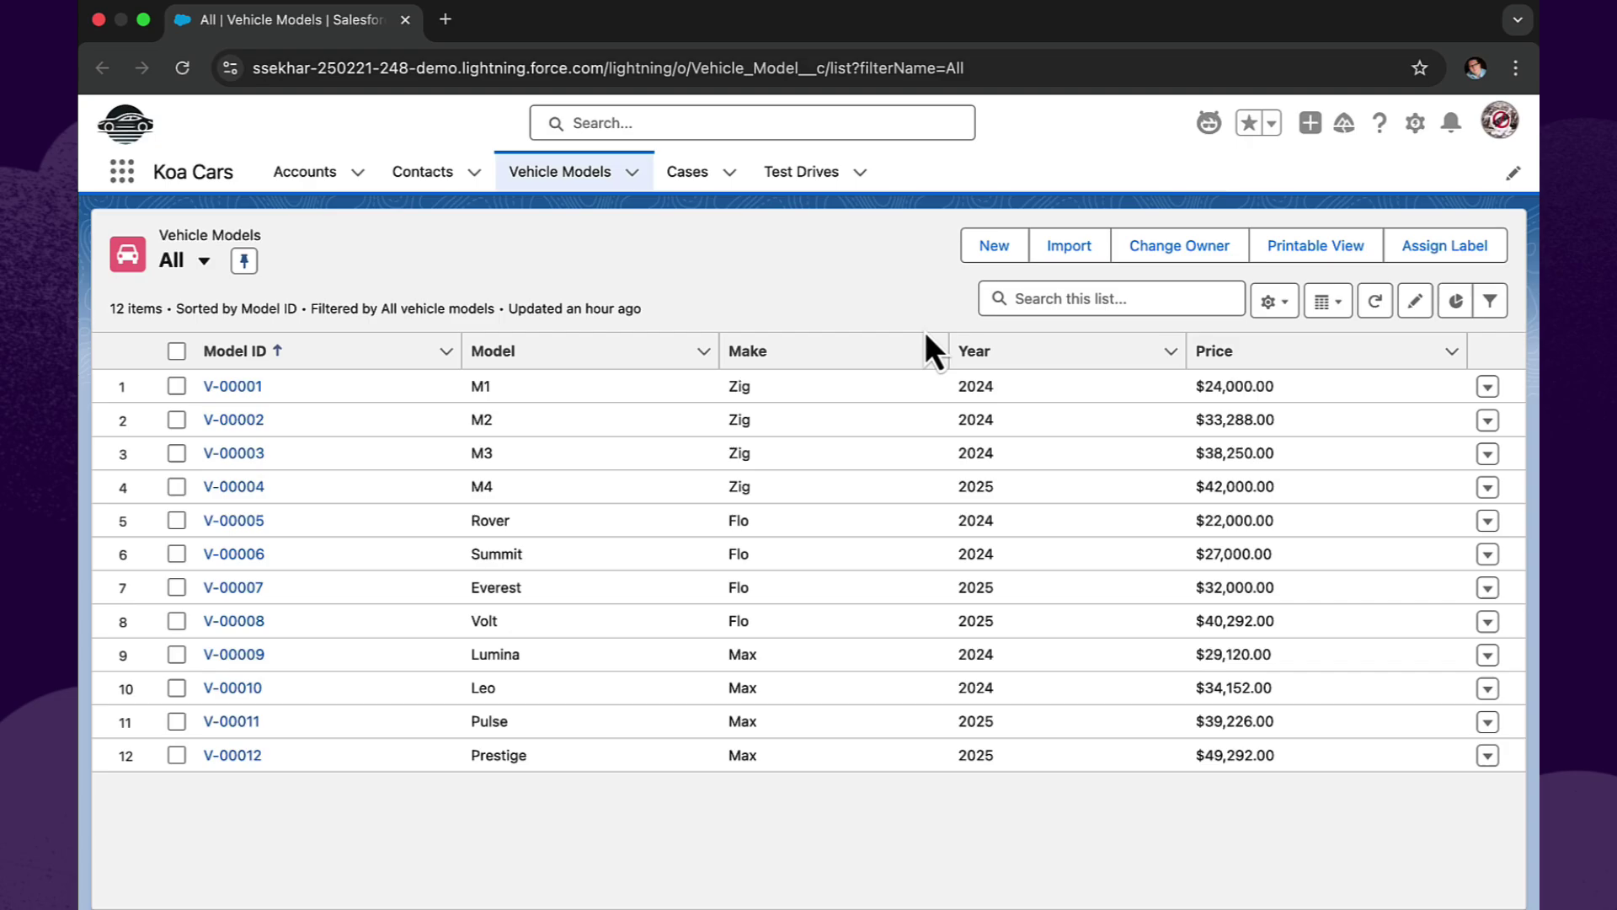
Step: Move from the twelve Koa Cars Vehicle Models list to the VS Code project showing app.json
key(ctrl+Right)
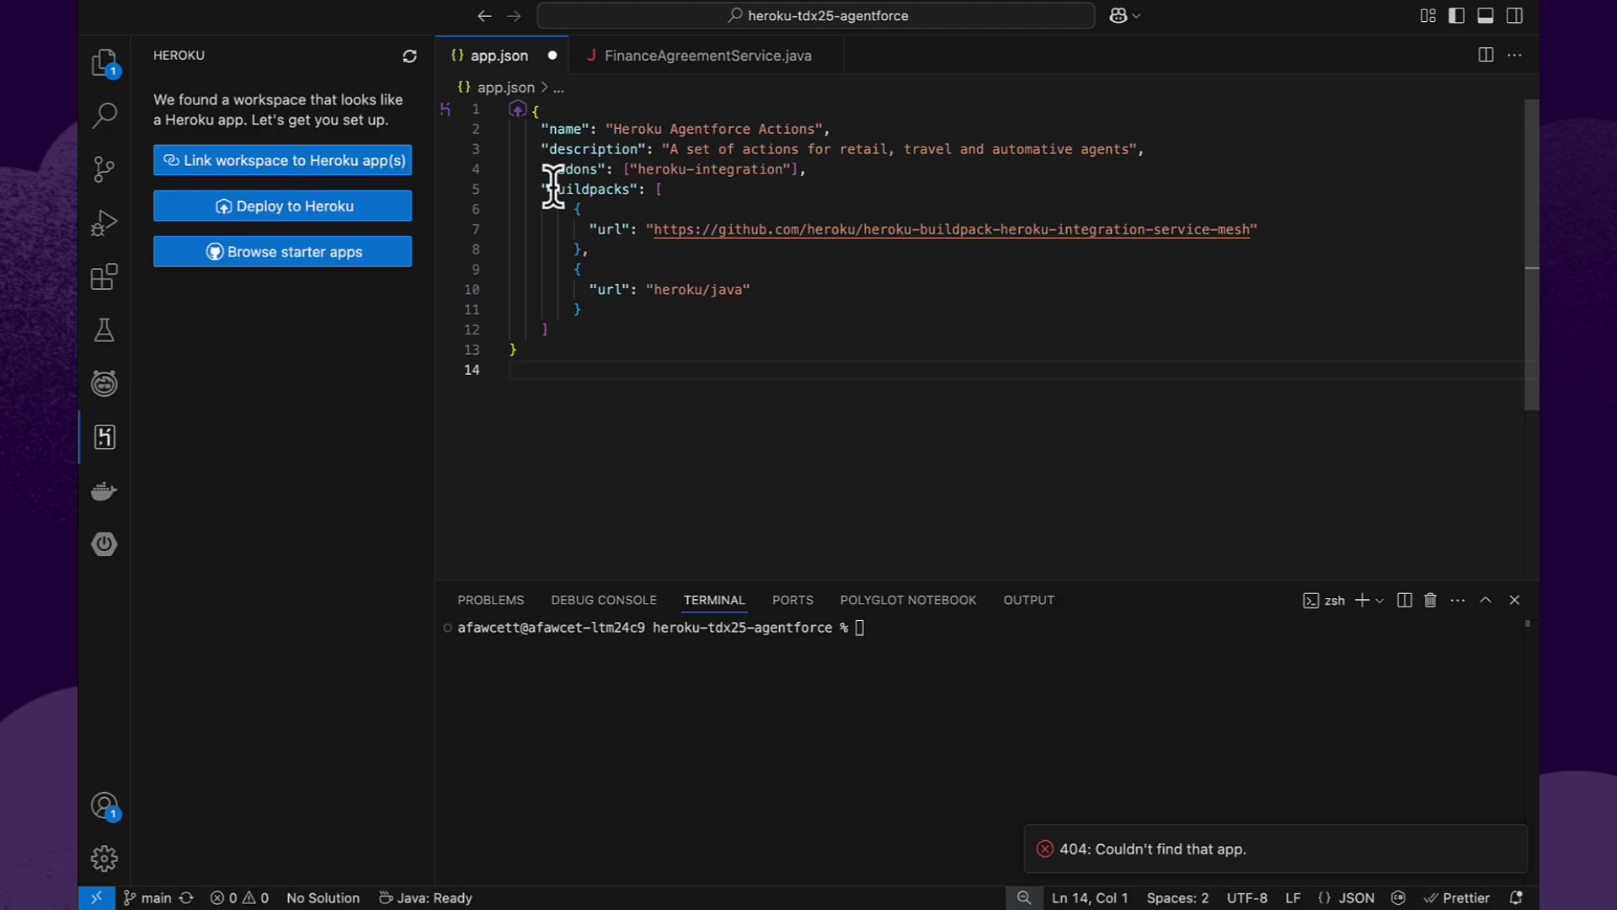
Step: Deploy the heroku-tdx25-agentforce workspace to Heroku with a blank app name, and view FinanceAgreementService.java
click(308, 210)
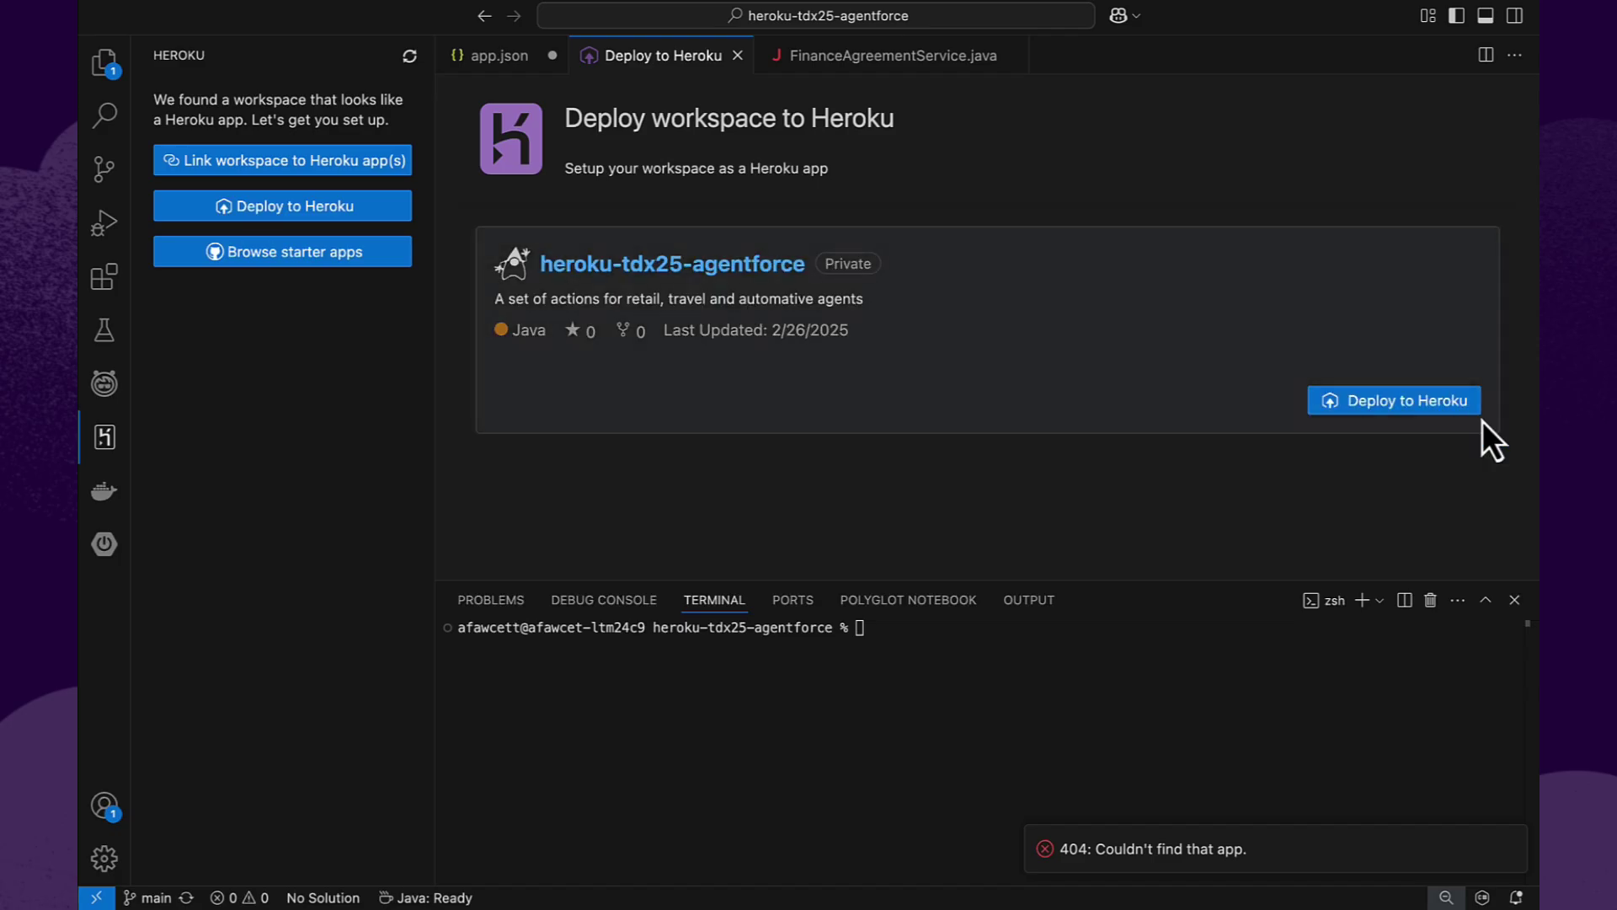
click(1439, 404)
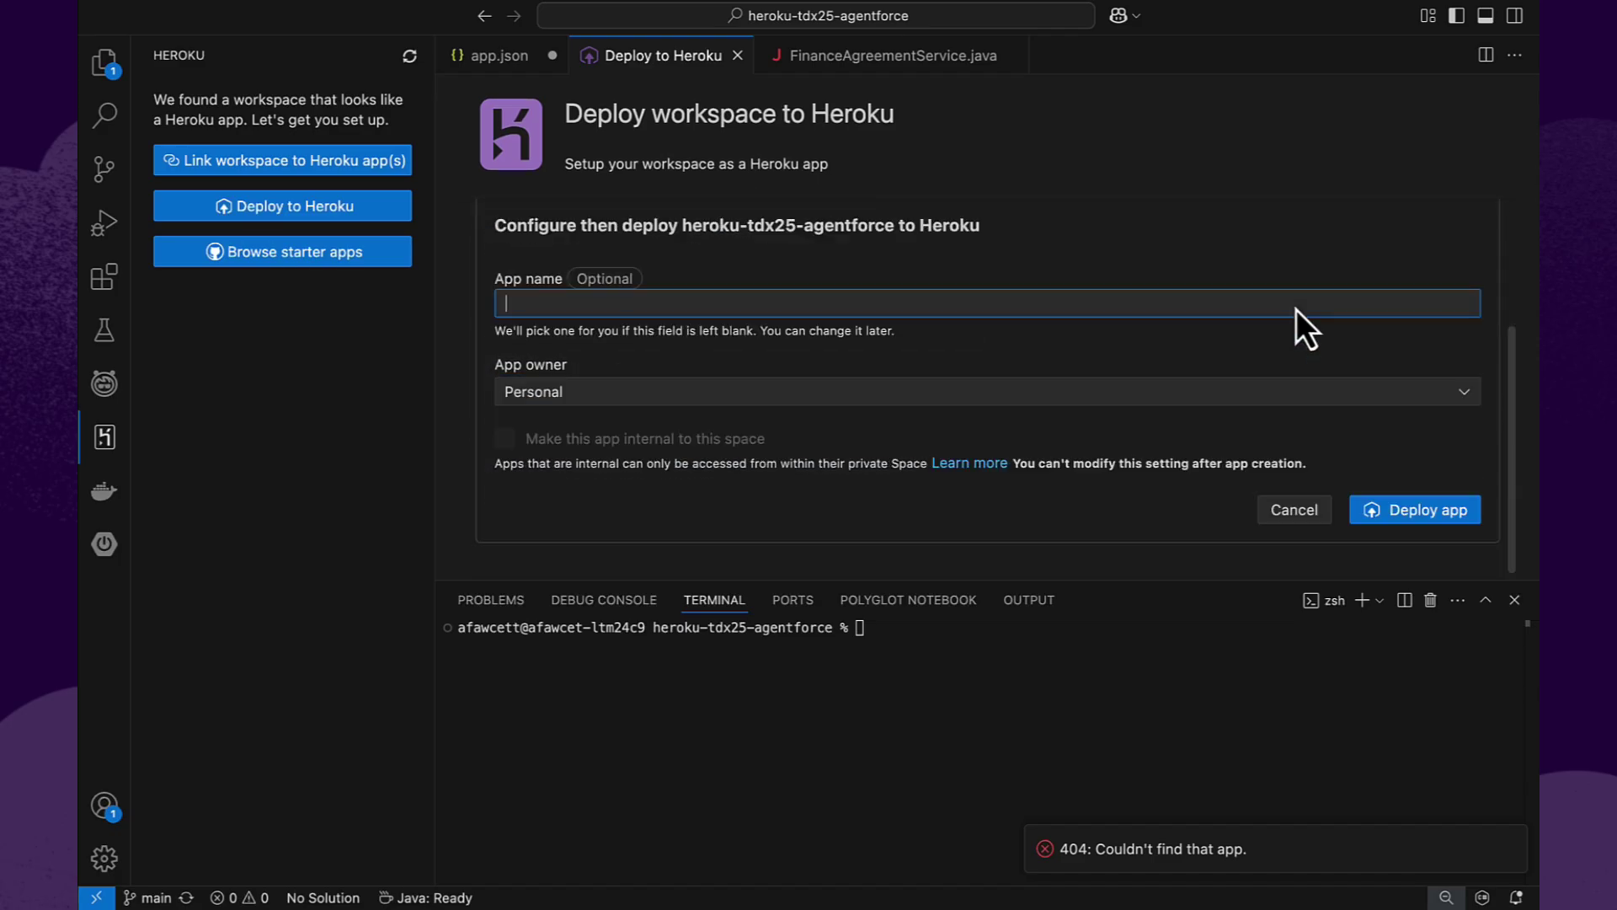
click(1400, 517)
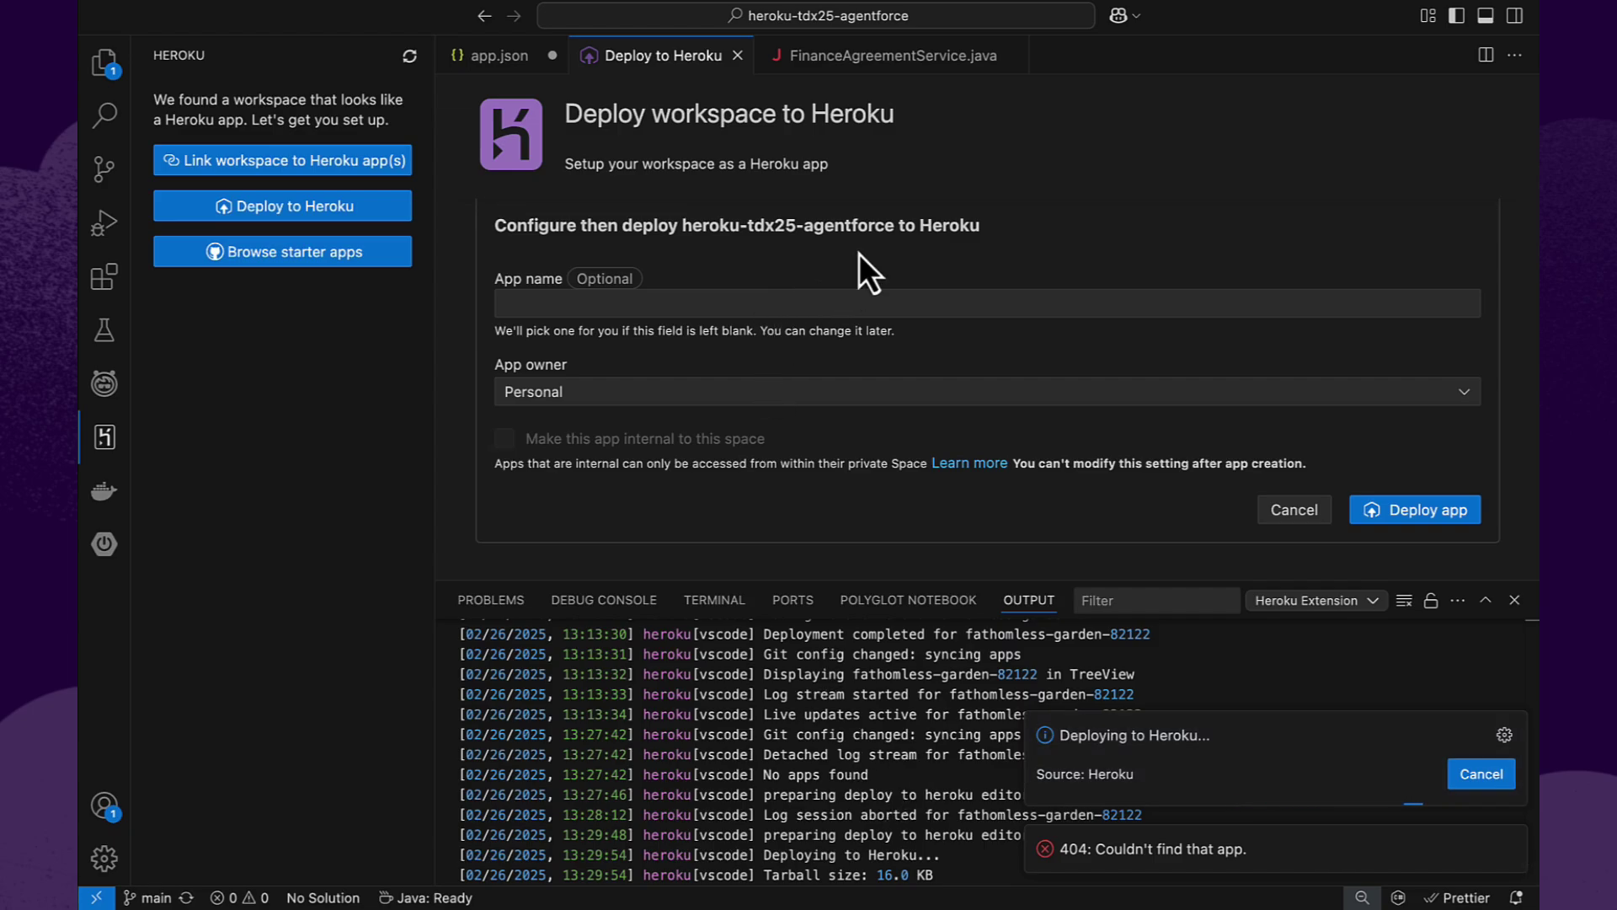
click(914, 55)
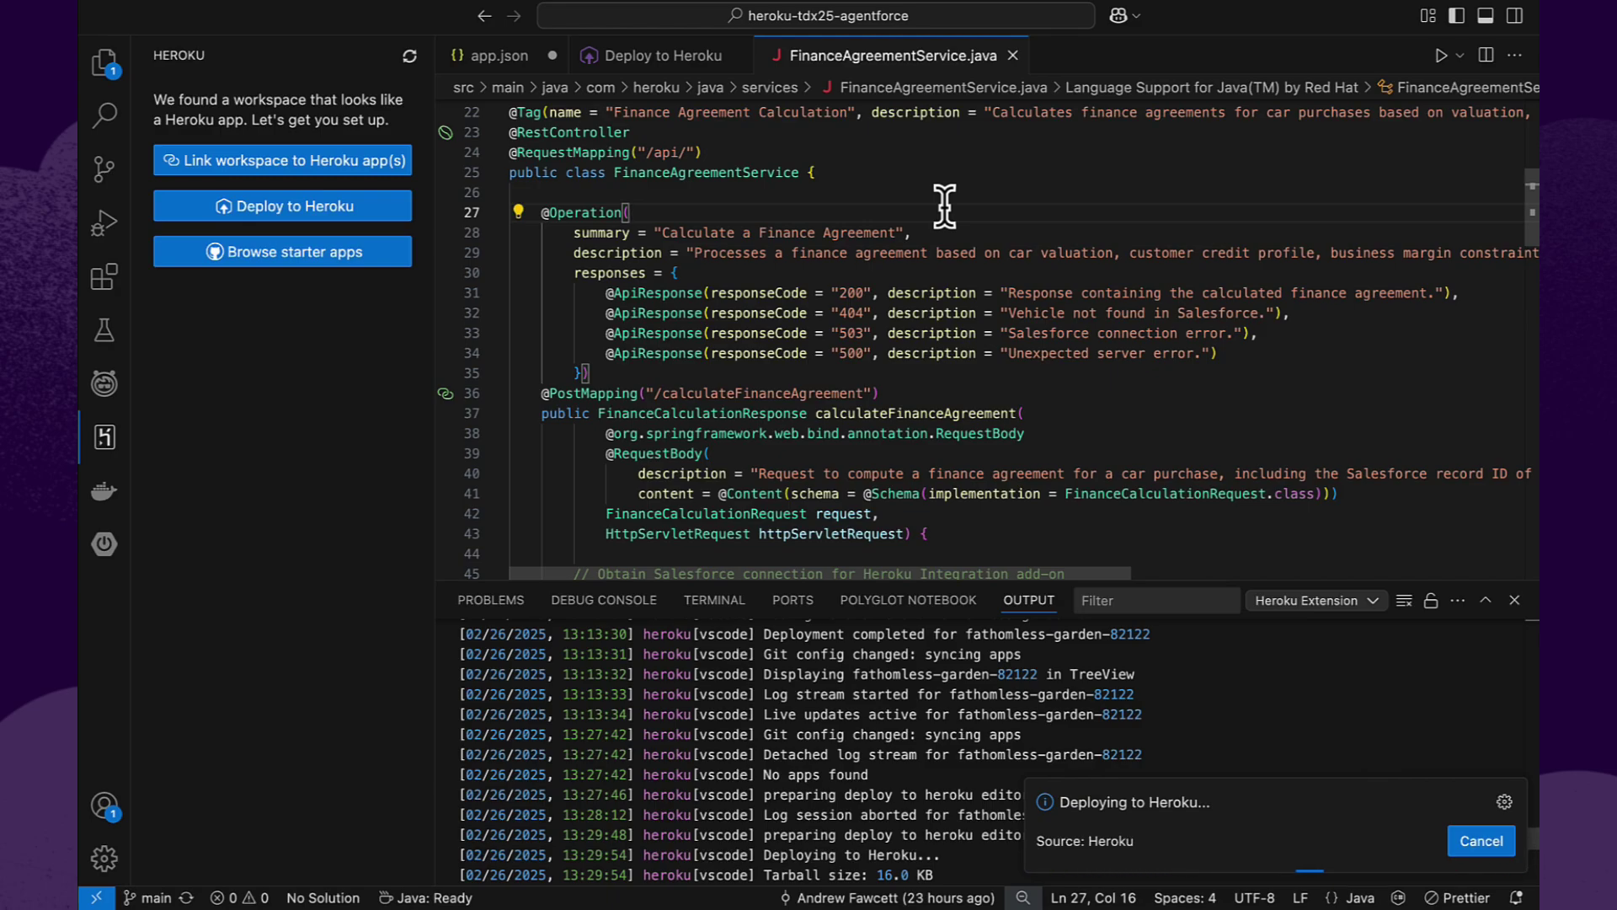
Step: Scroll through FinanceAgreementService.java while the deploy finishes as hidden-hollows-34524
scroll(944, 205, up, 1)
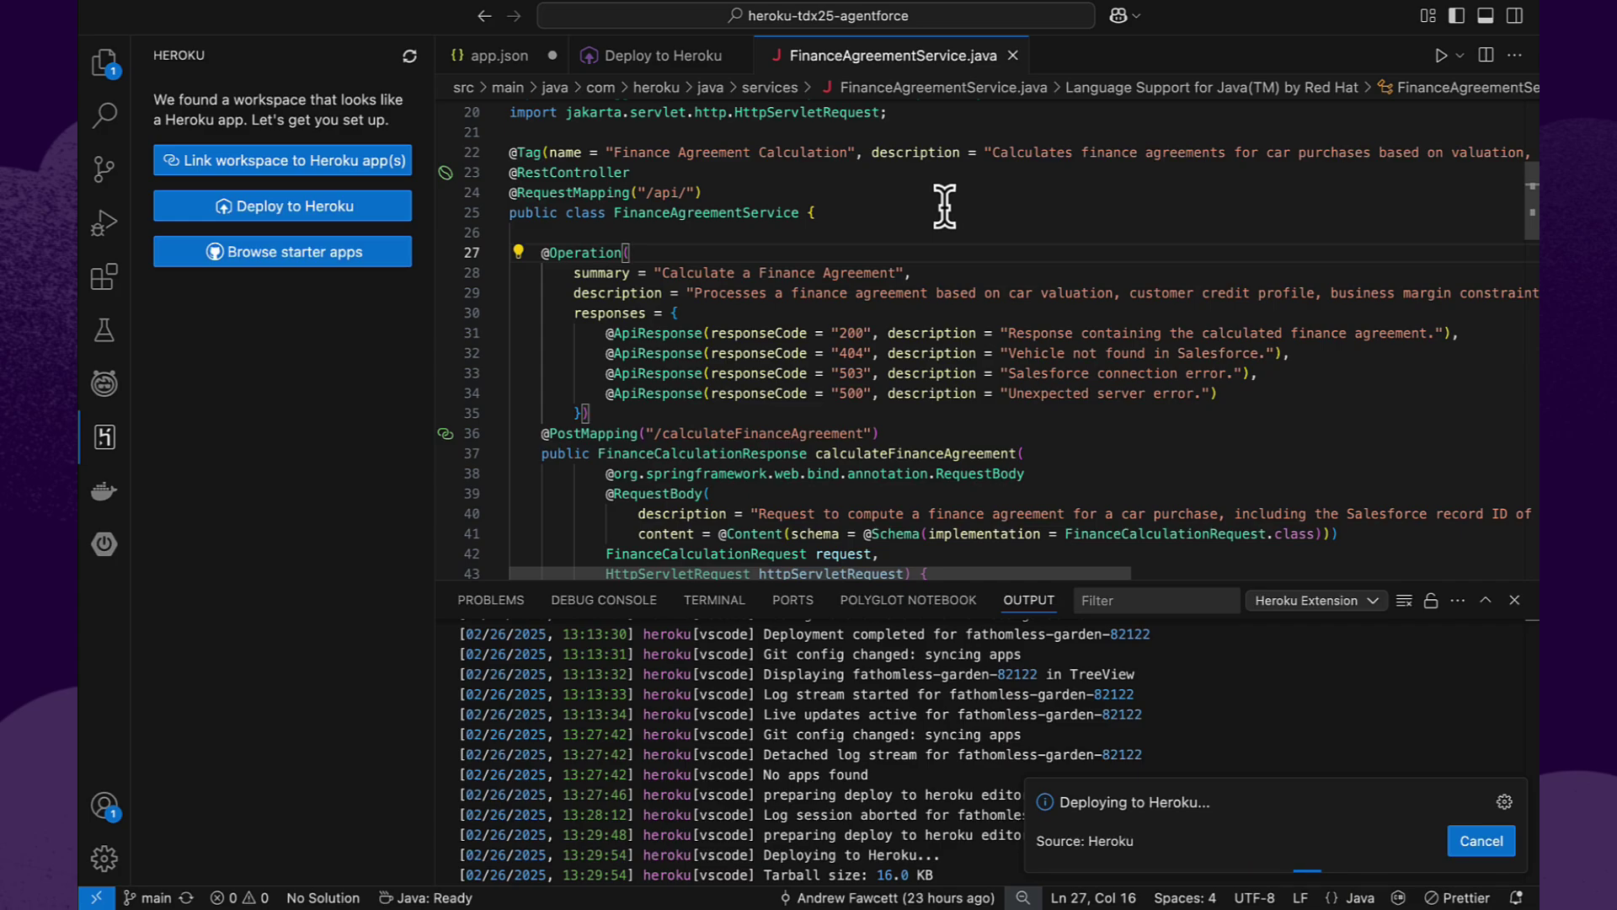
scroll(944, 206, down, 9)
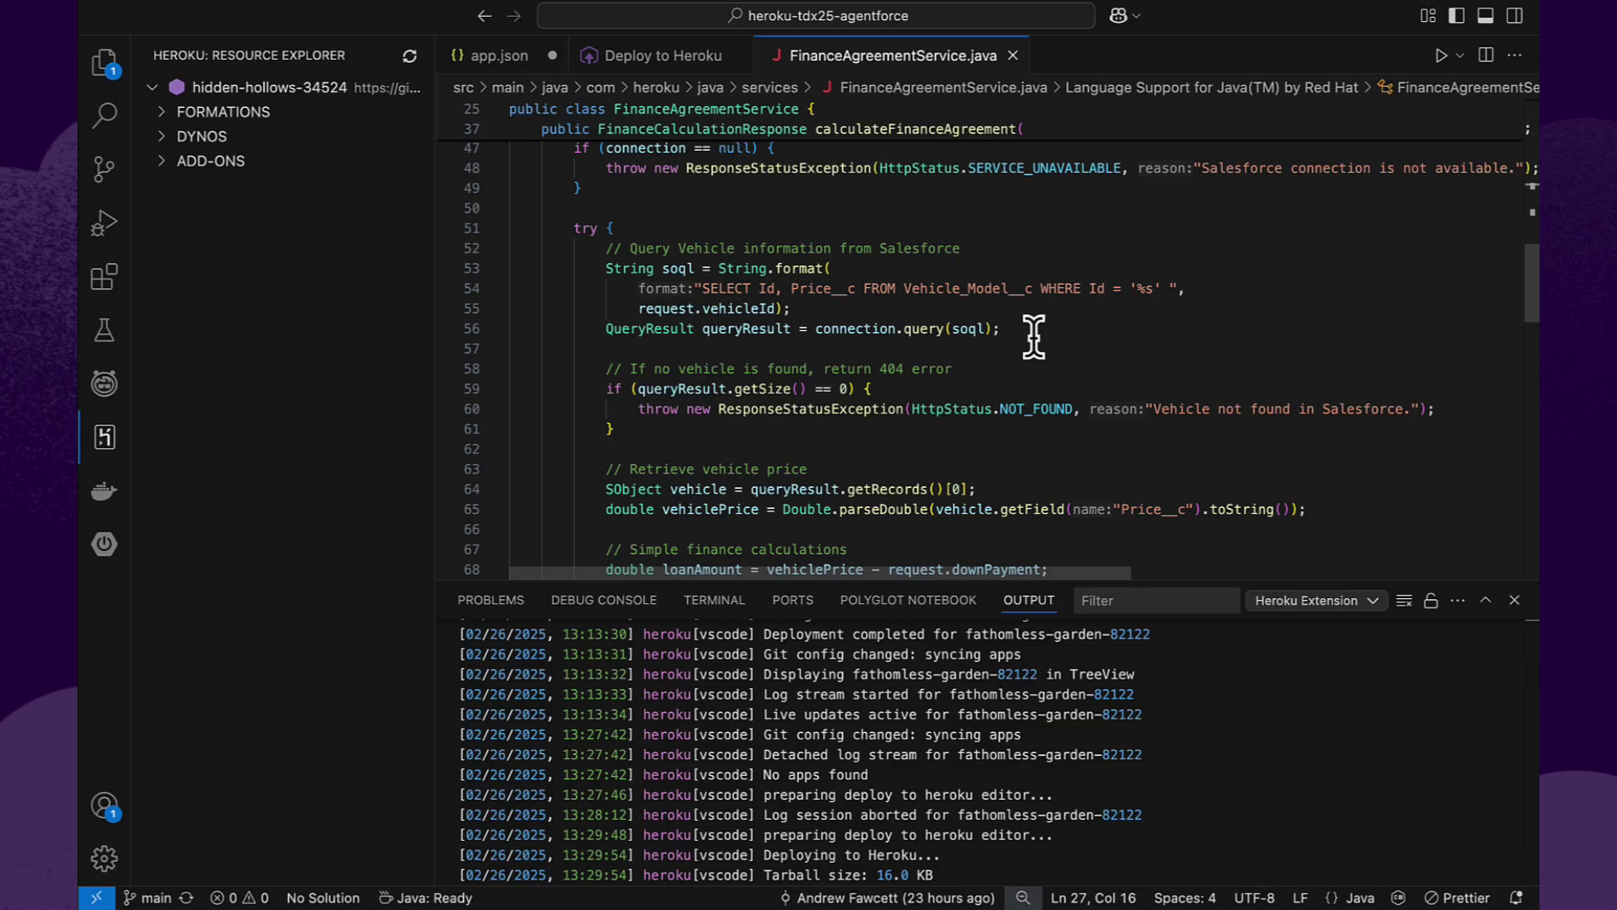
scroll(1033, 337, down, 5)
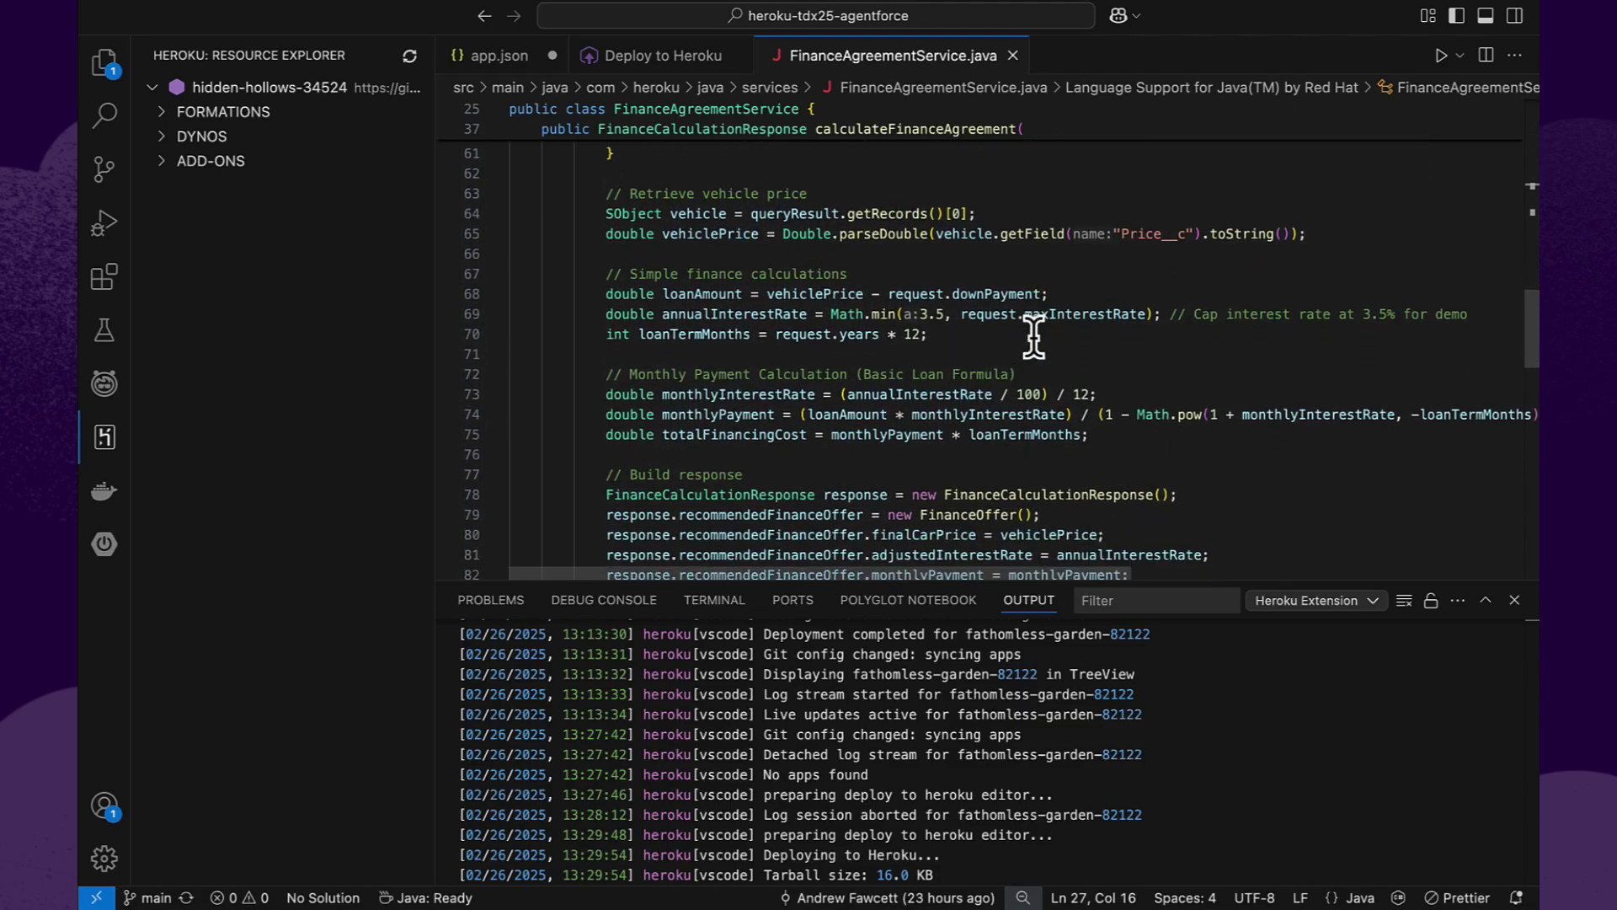
scroll(1034, 337, down, 5)
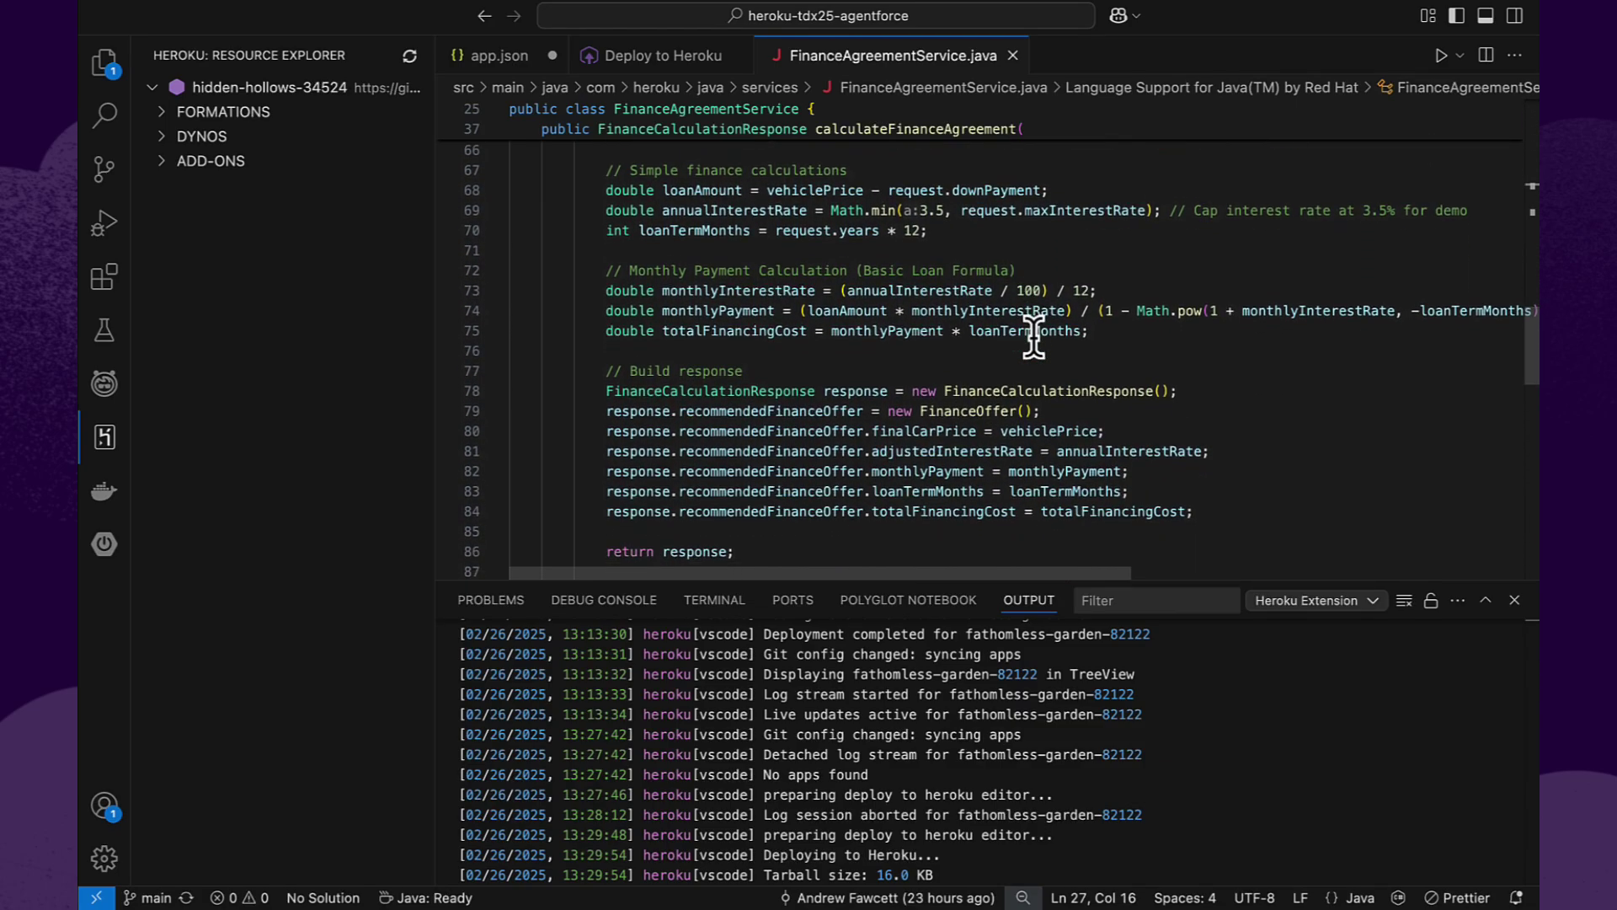
scroll(1034, 337, up, 3)
scroll(1033, 337, up, 5)
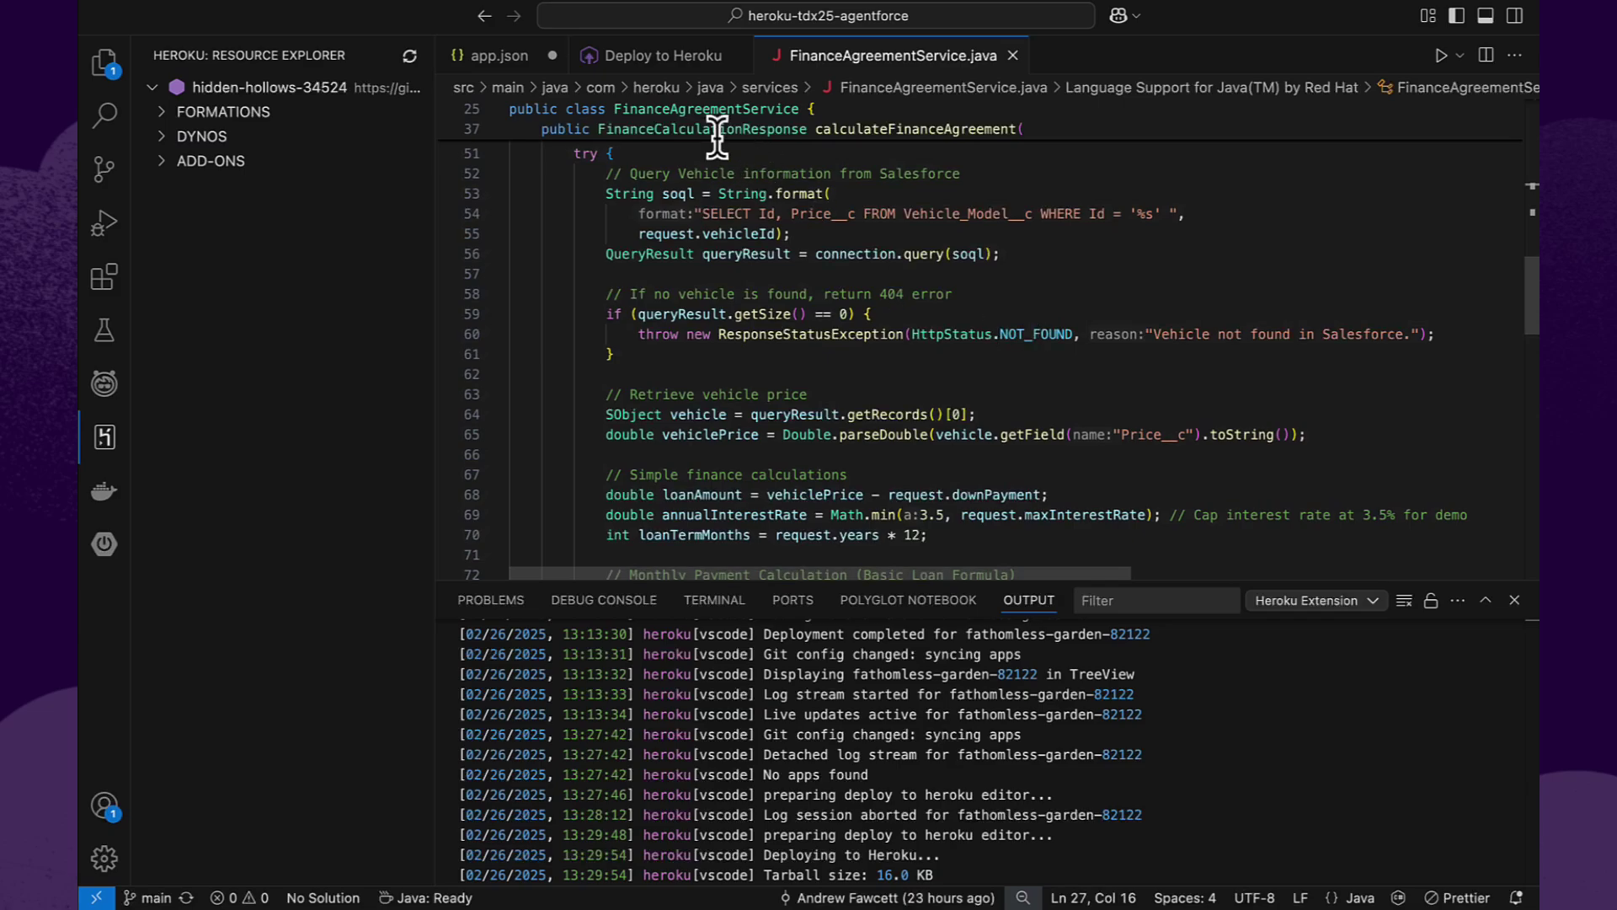
Step: Expand Formations, Dynos and Add-ons to check the web dyno and heroku-integration add-on
click(159, 118)
click(165, 163)
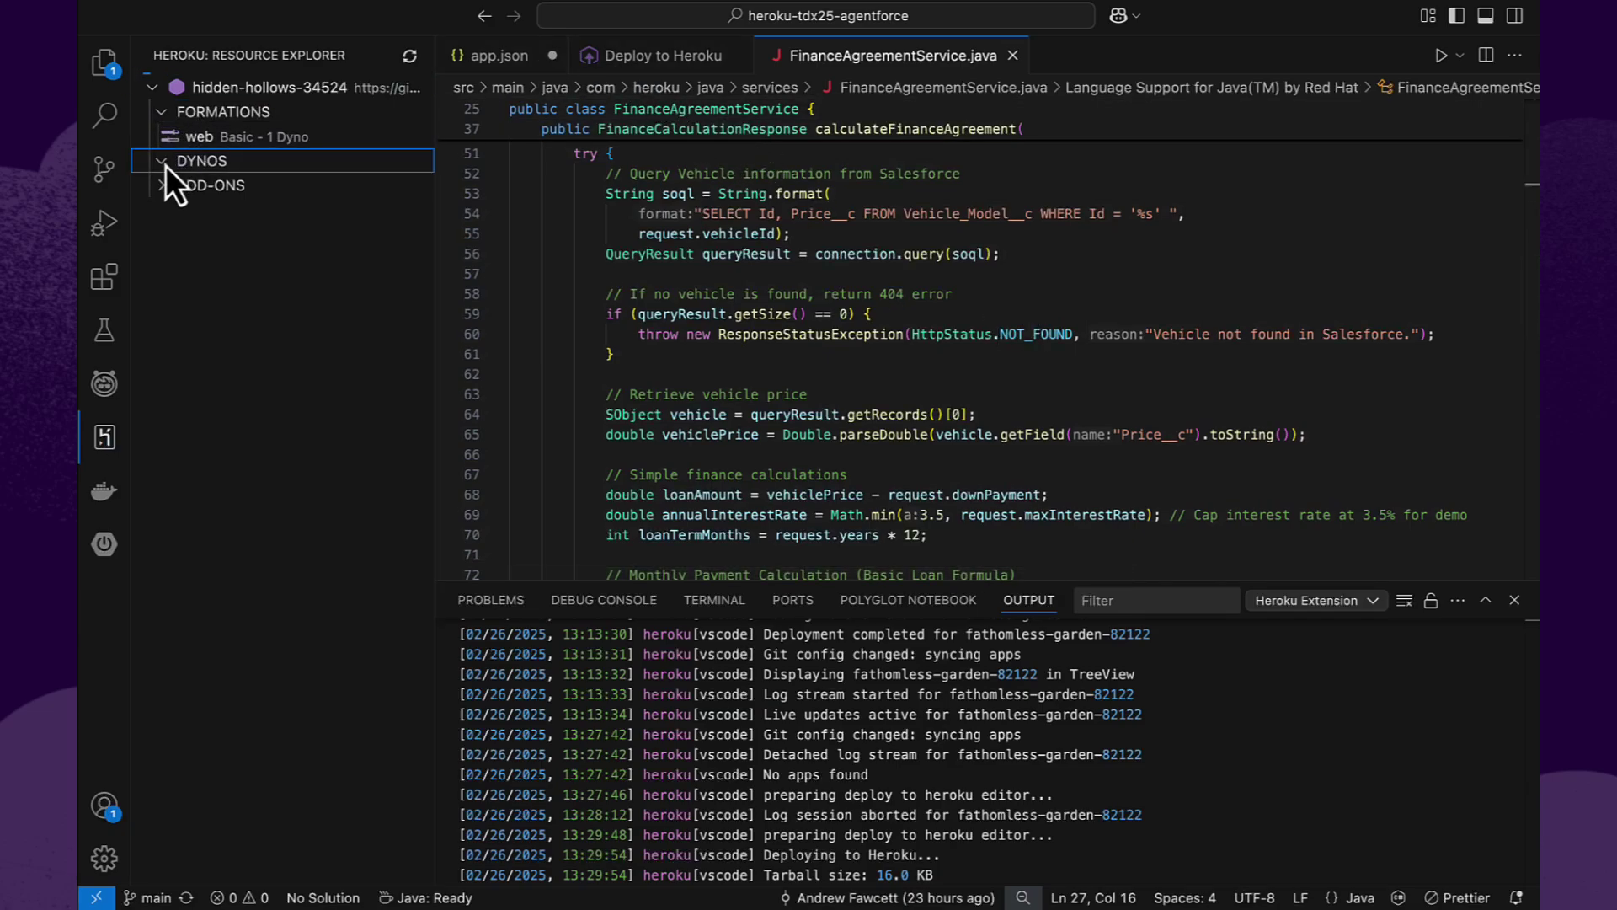
click(165, 216)
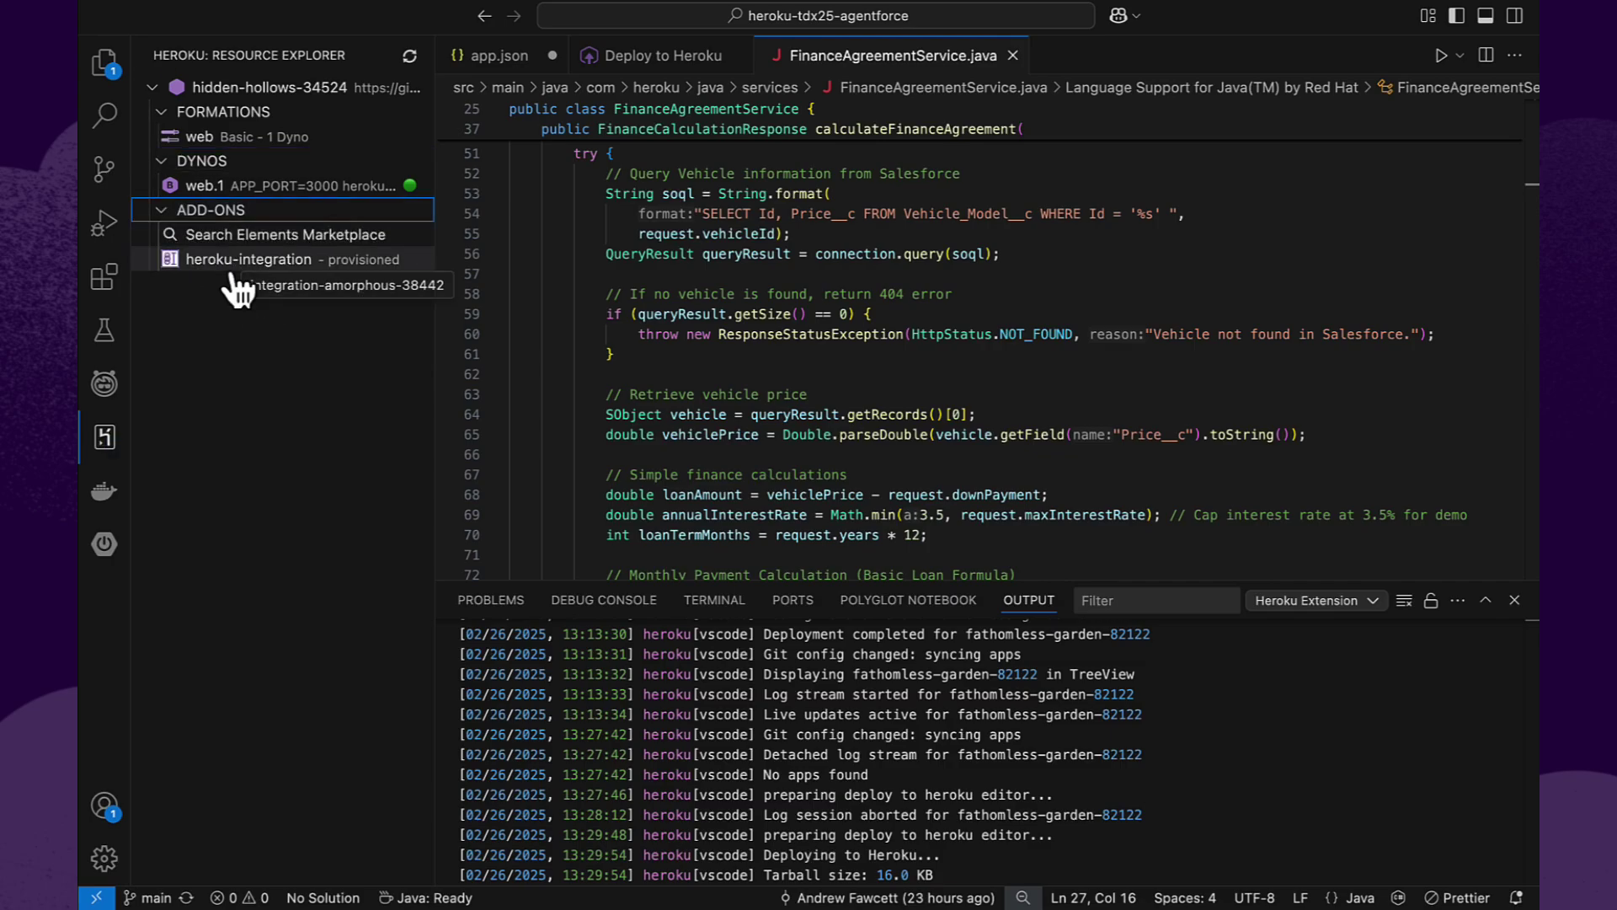
Step: Run heroku salesforce:connect my-org --store-as-run-as-user in the terminal
click(709, 601)
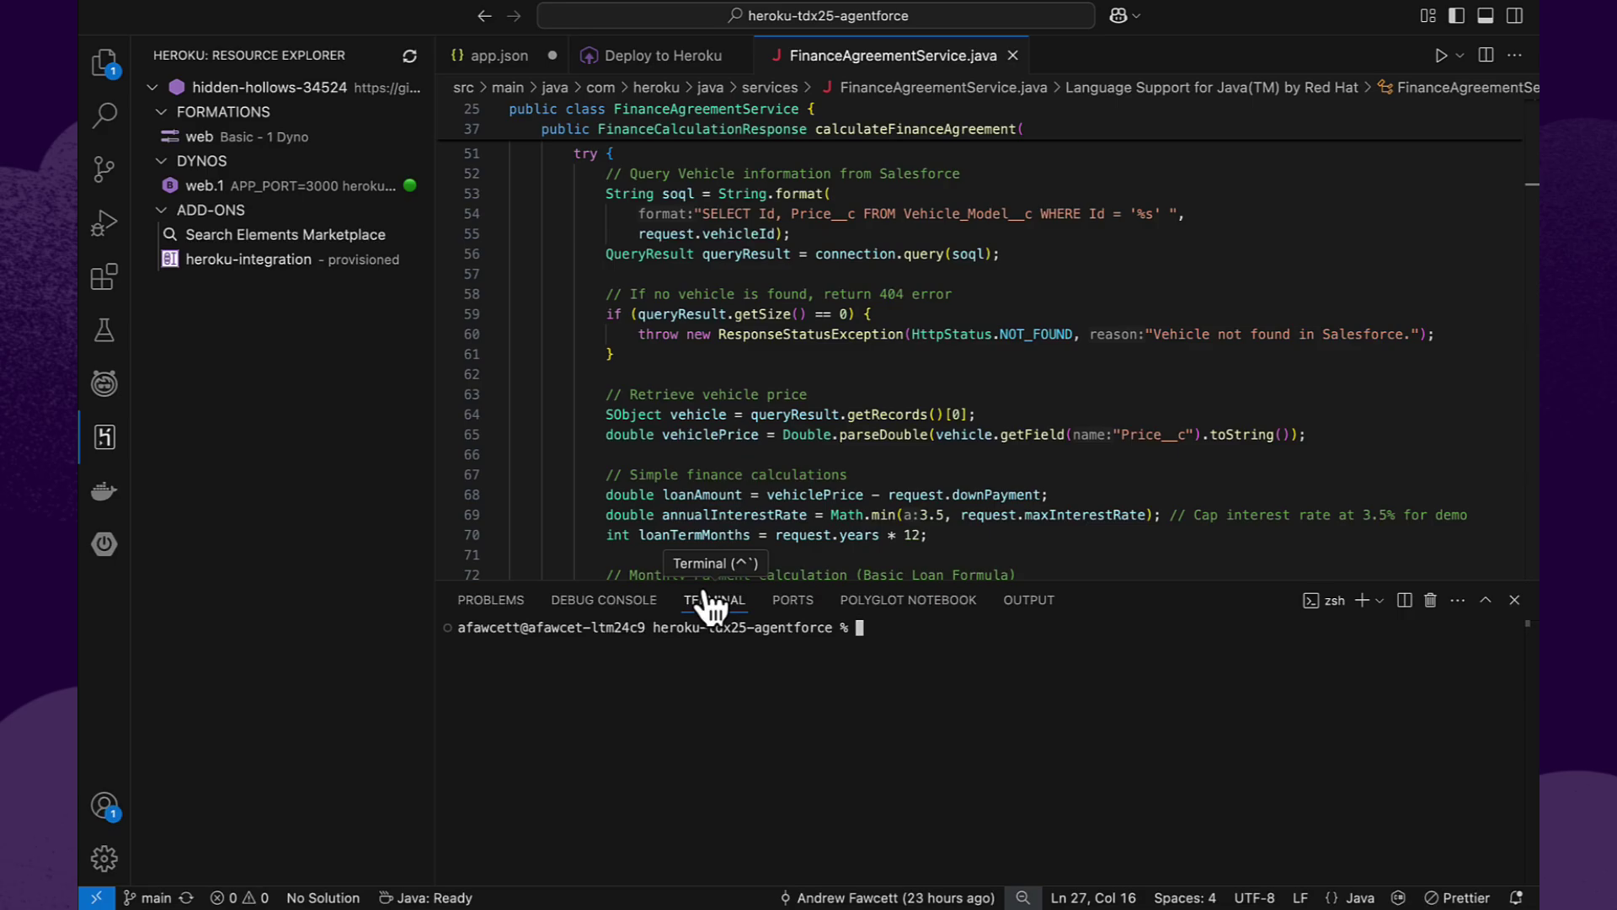
text(heroku salesforce:connect my-org --store-as-run-as-user)
key(Return)
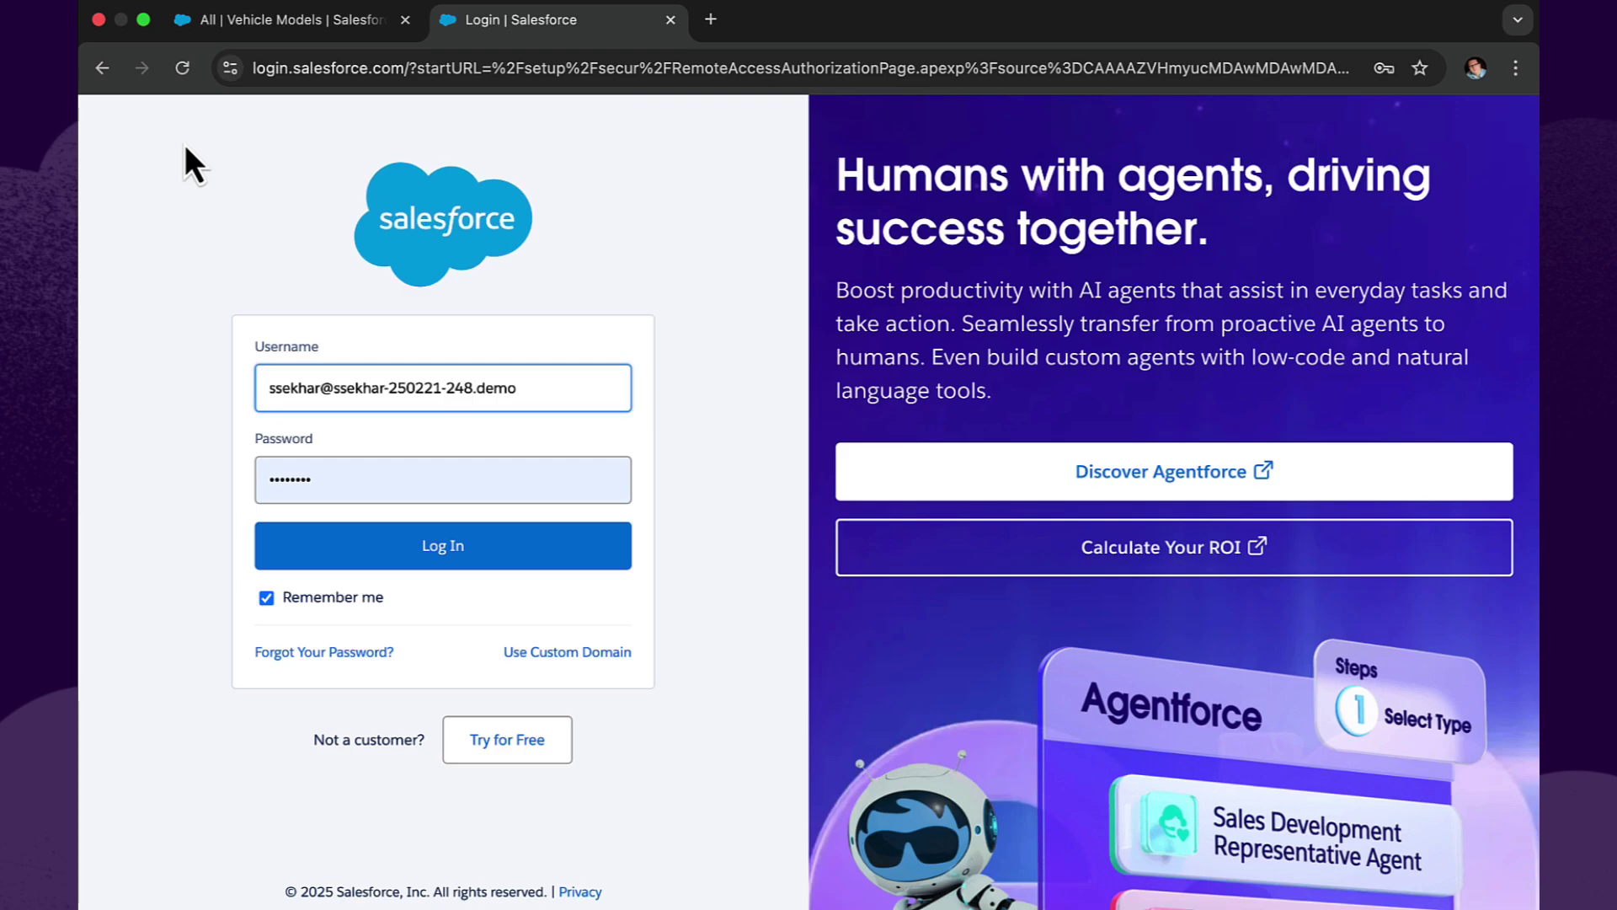
Step: Log in with the saved credentials to authorise connecting my-org to hidden-hollows-34524
click(328, 539)
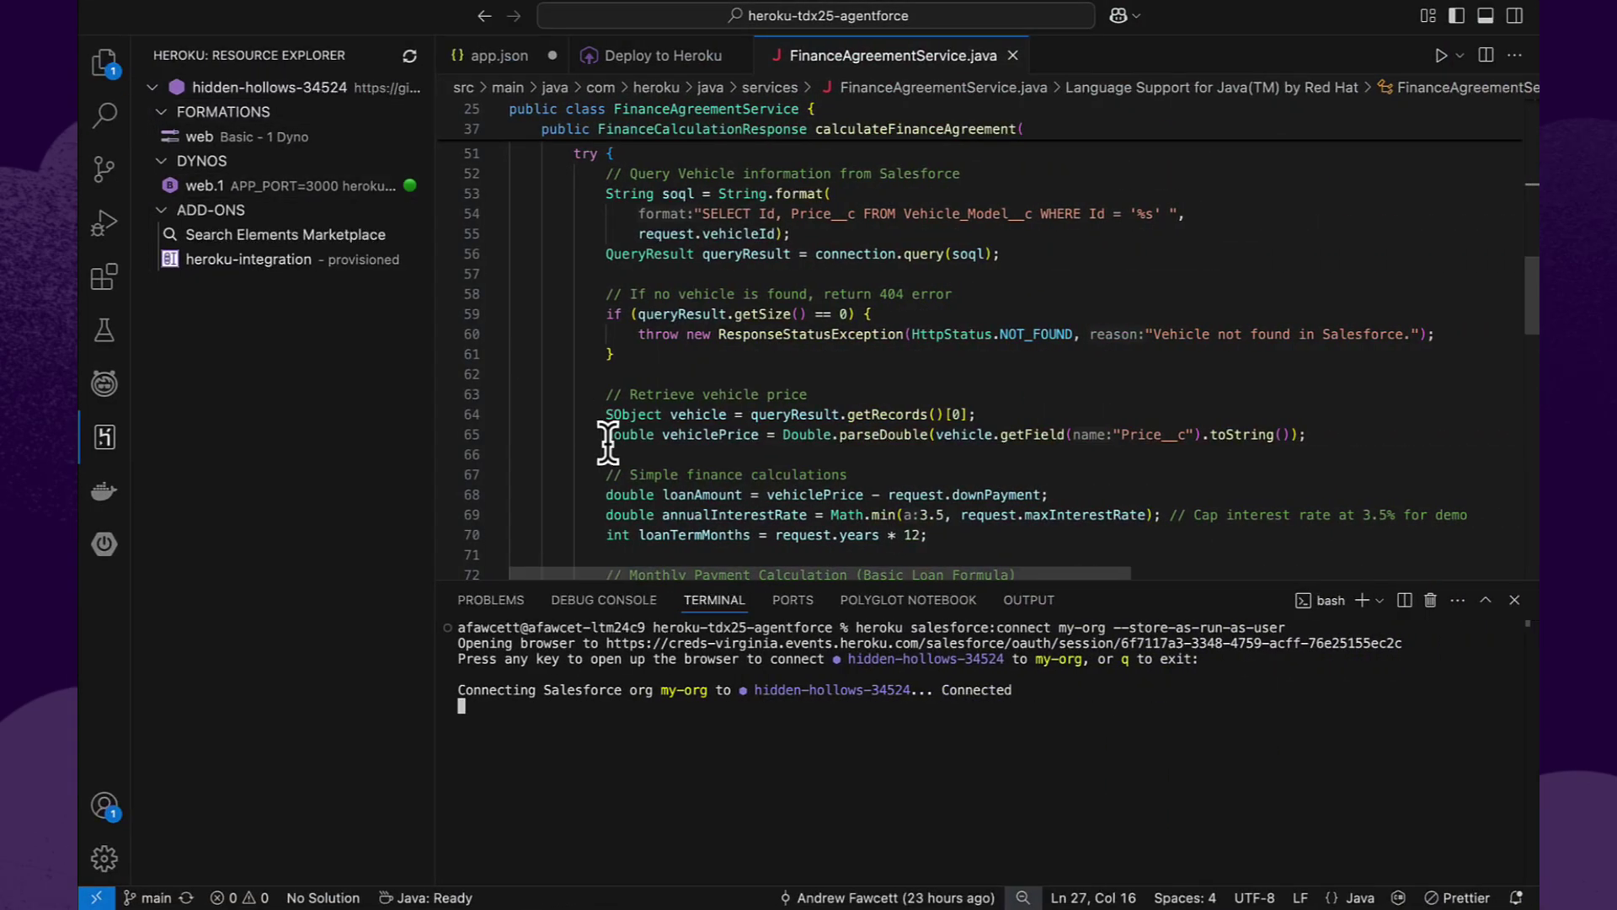
Step: Import api-docs.yaml into my-org as ActionsService, then bring up Setup's About Heroku page
key(Return)
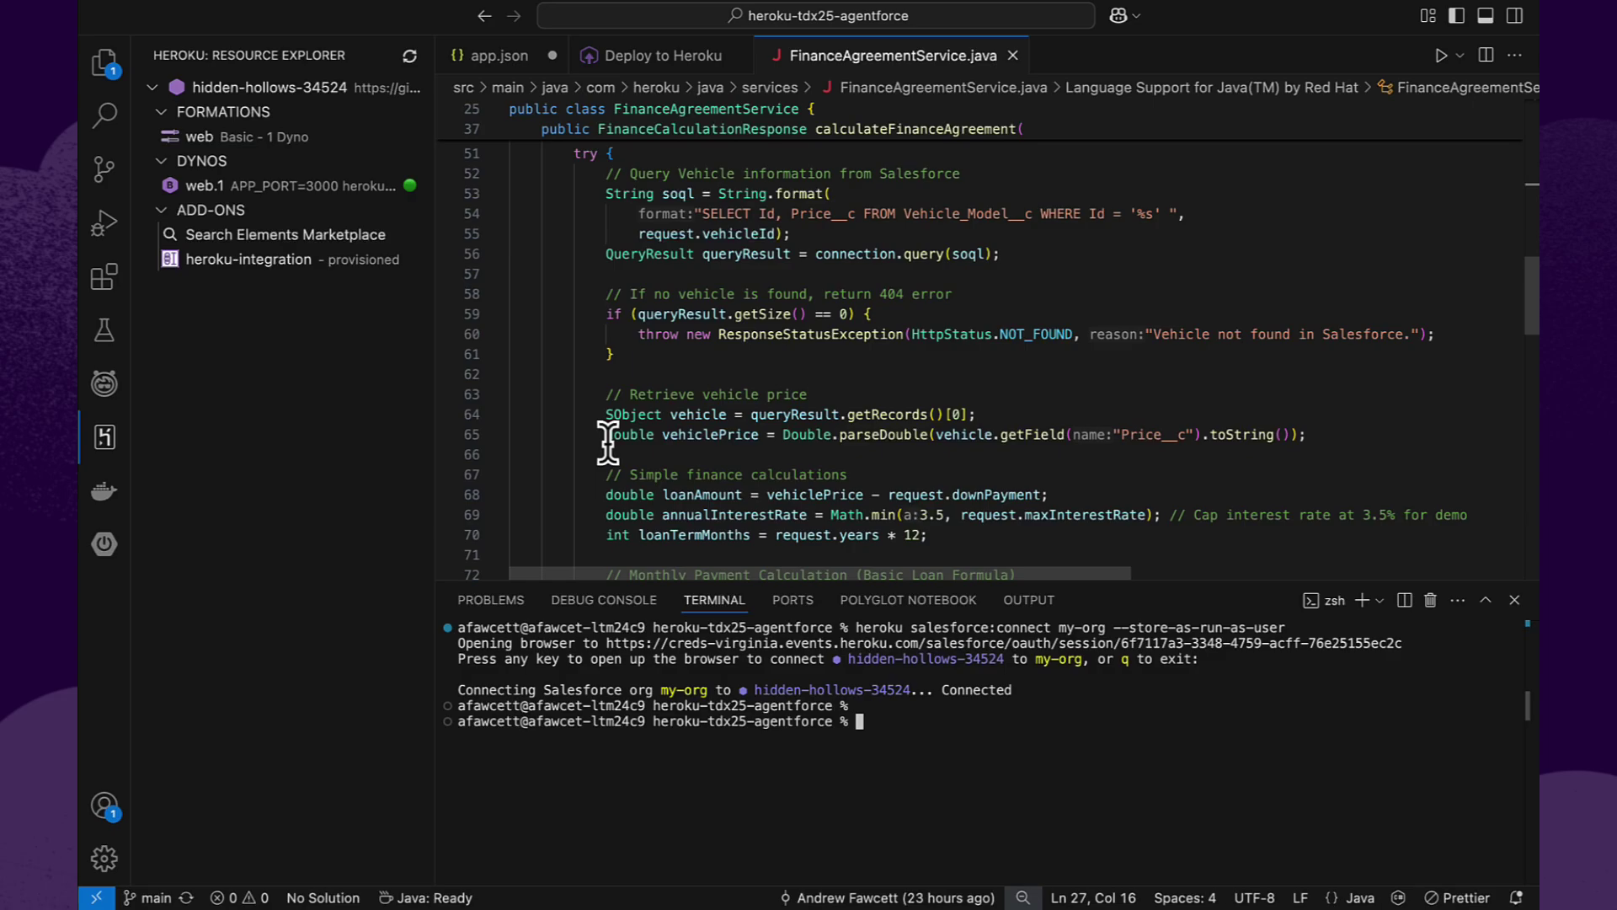
text(heroku salesforce:import api-docs.yaml --org-name my-org --client-name ActionsService)
key(Return)
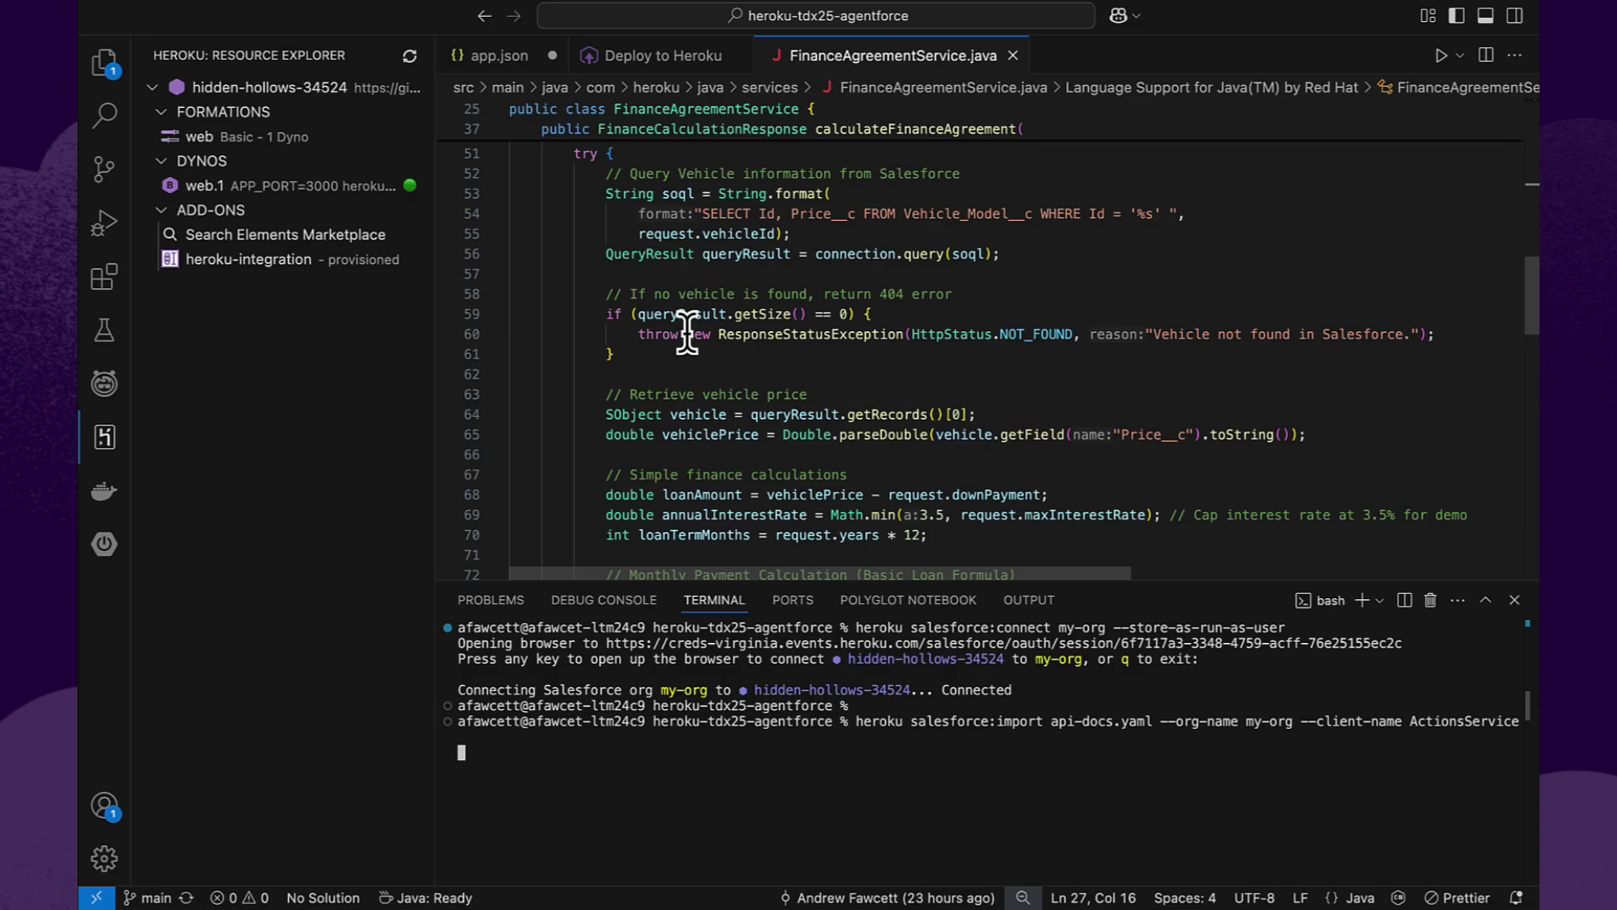
mouse_move(748, 319)
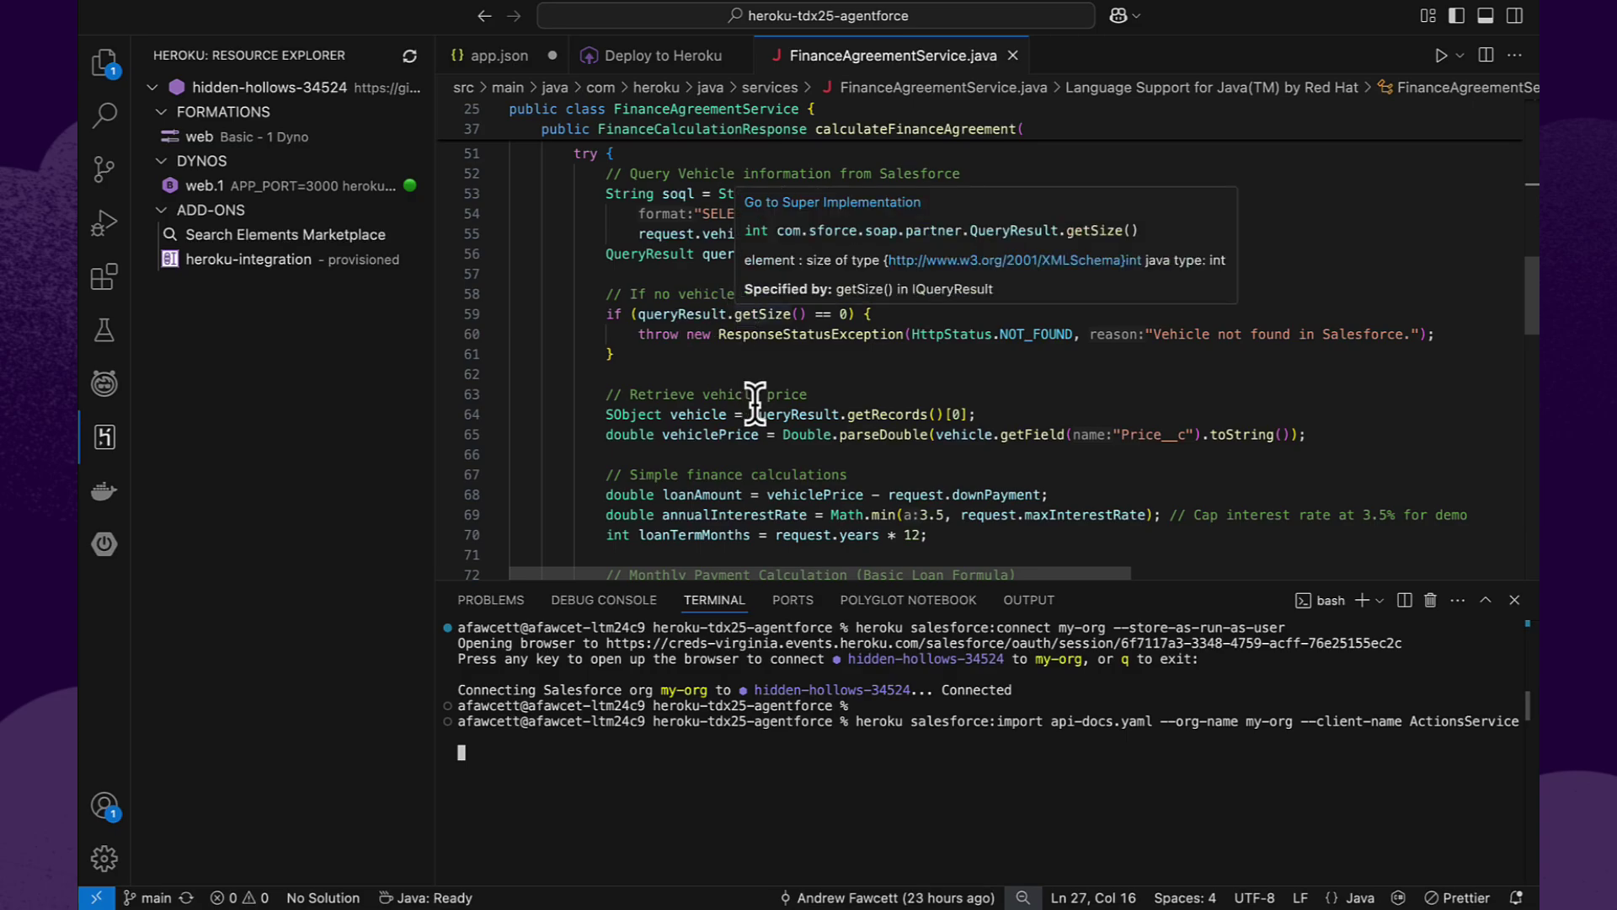
mouse_move(757, 406)
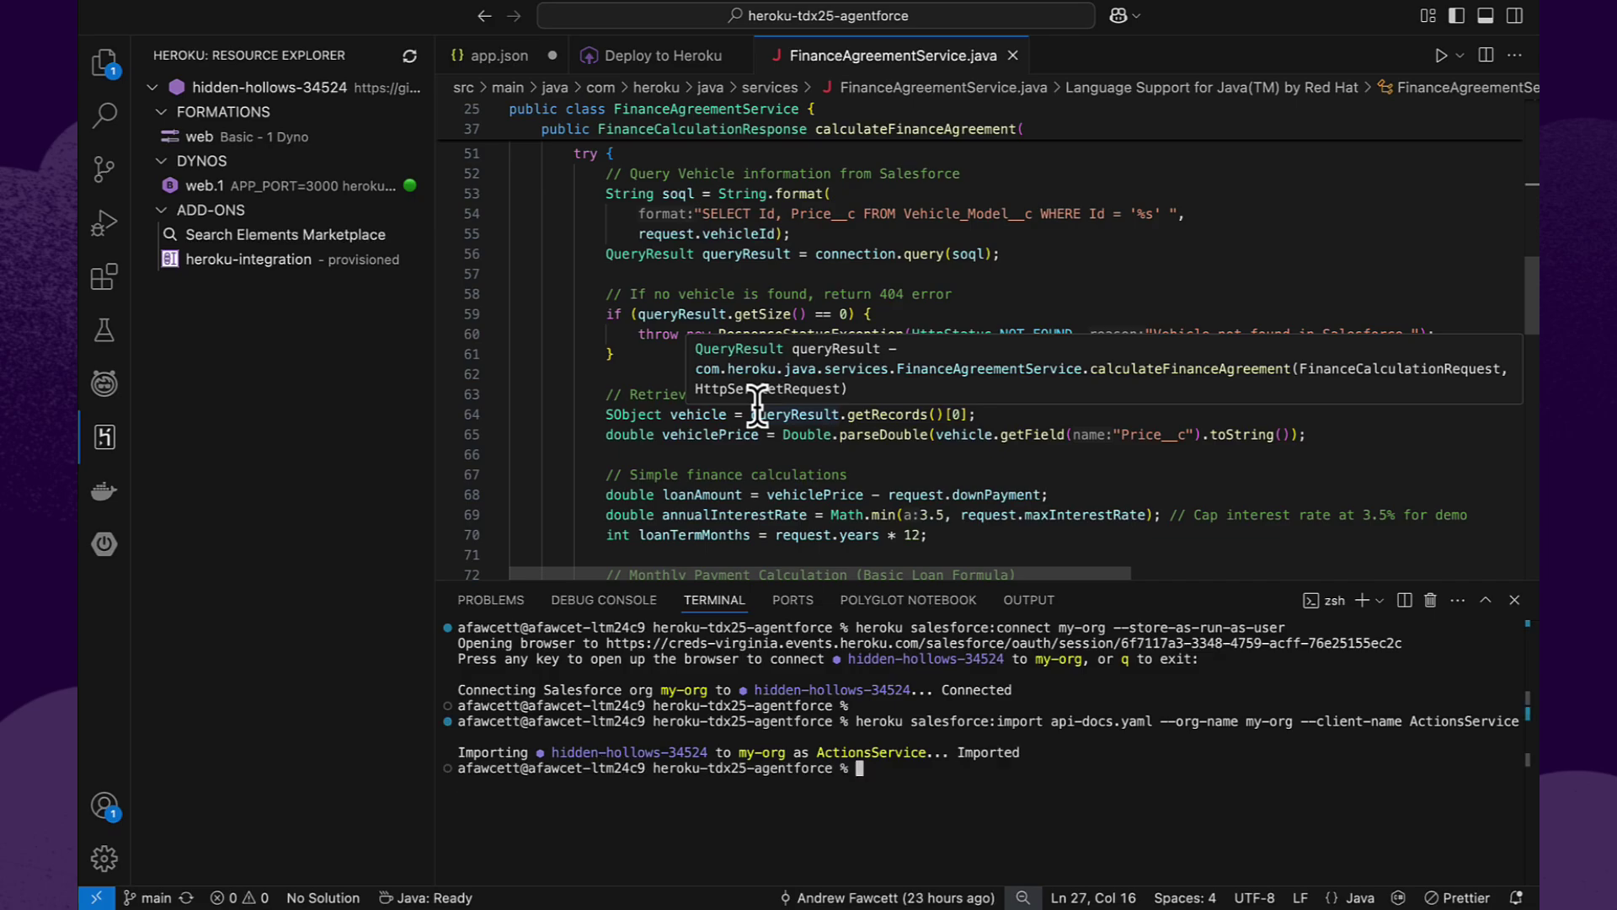
key(ctrl+Right)
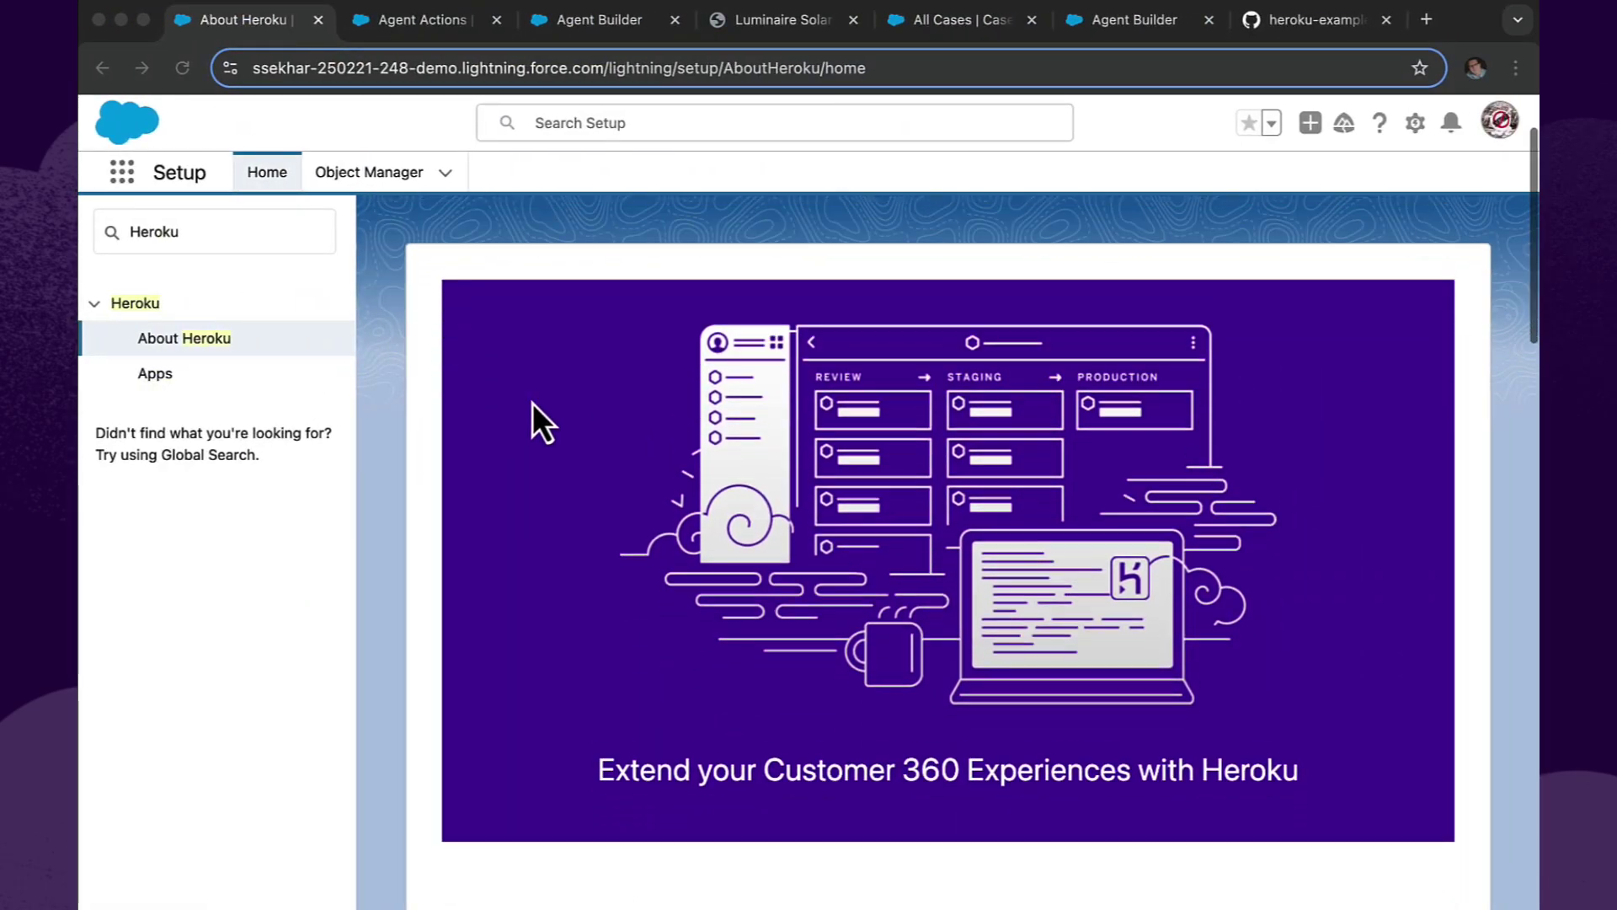
Step: Open Heroku Apps, widen Description, and scroll right to ActionsService's 3 active actions
scroll(533, 402, down, 7)
scroll(533, 402, down, 4)
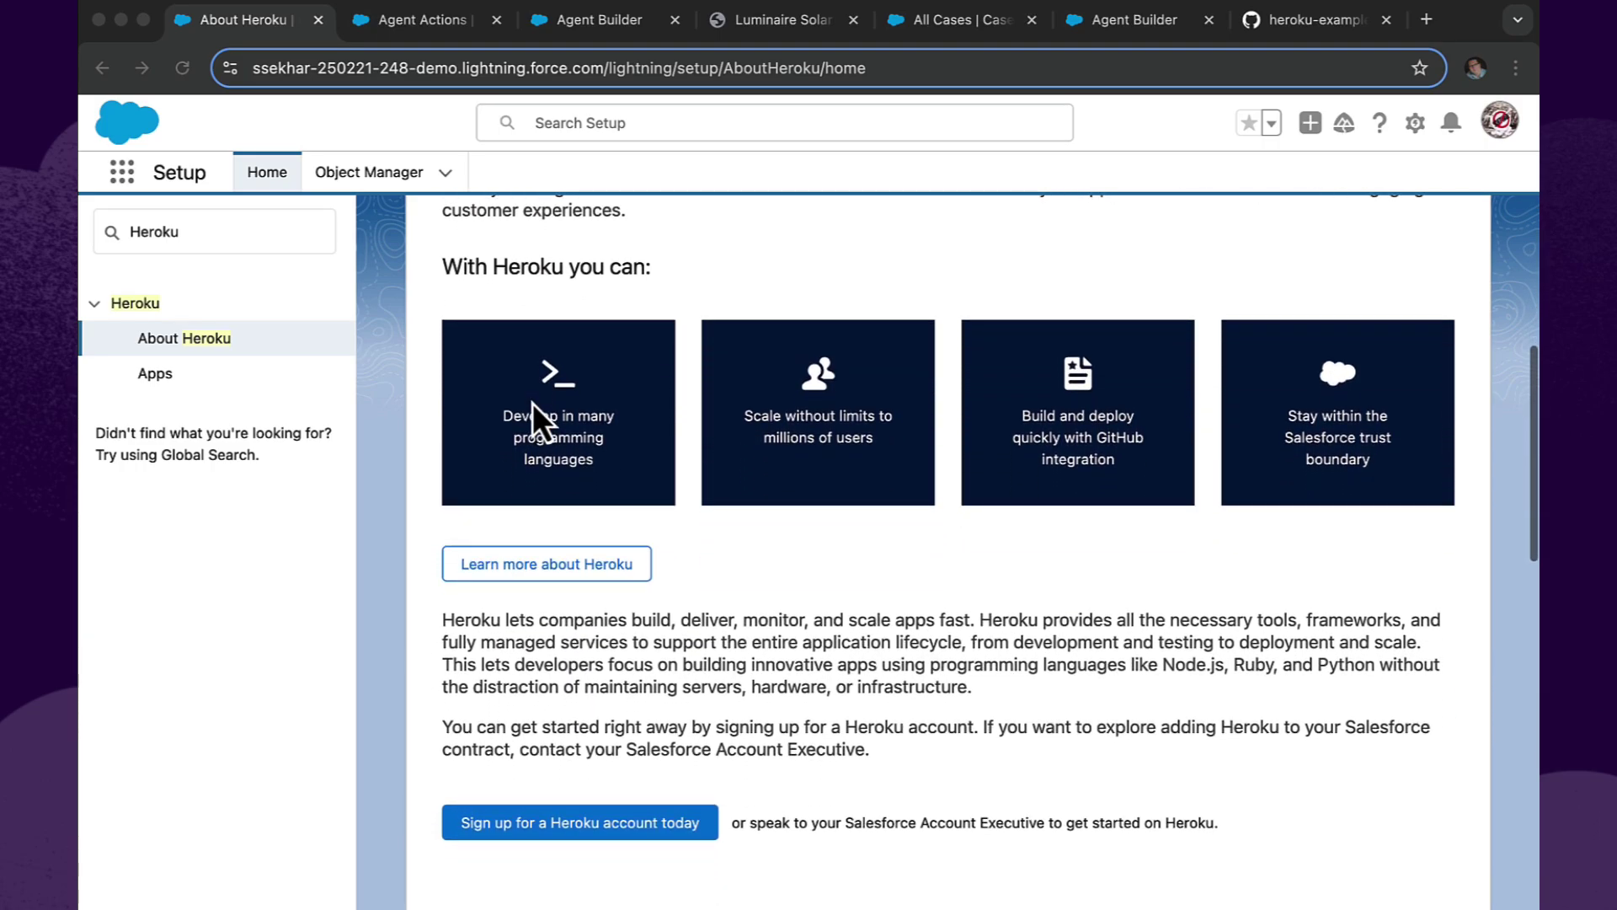
click(154, 376)
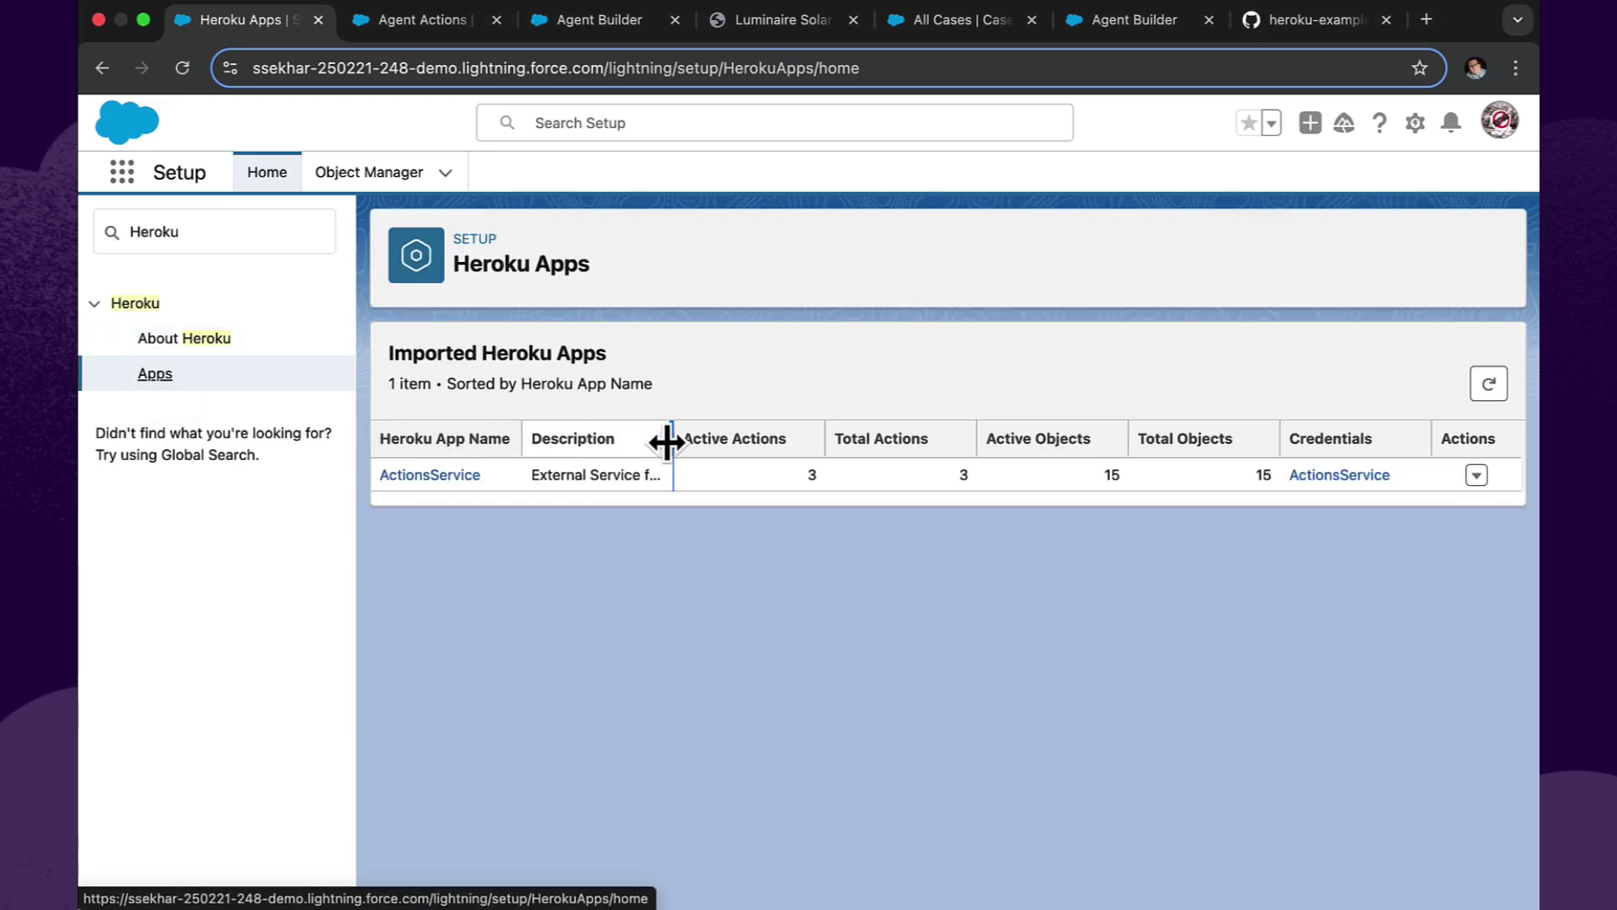
drag(668, 443, 912, 449)
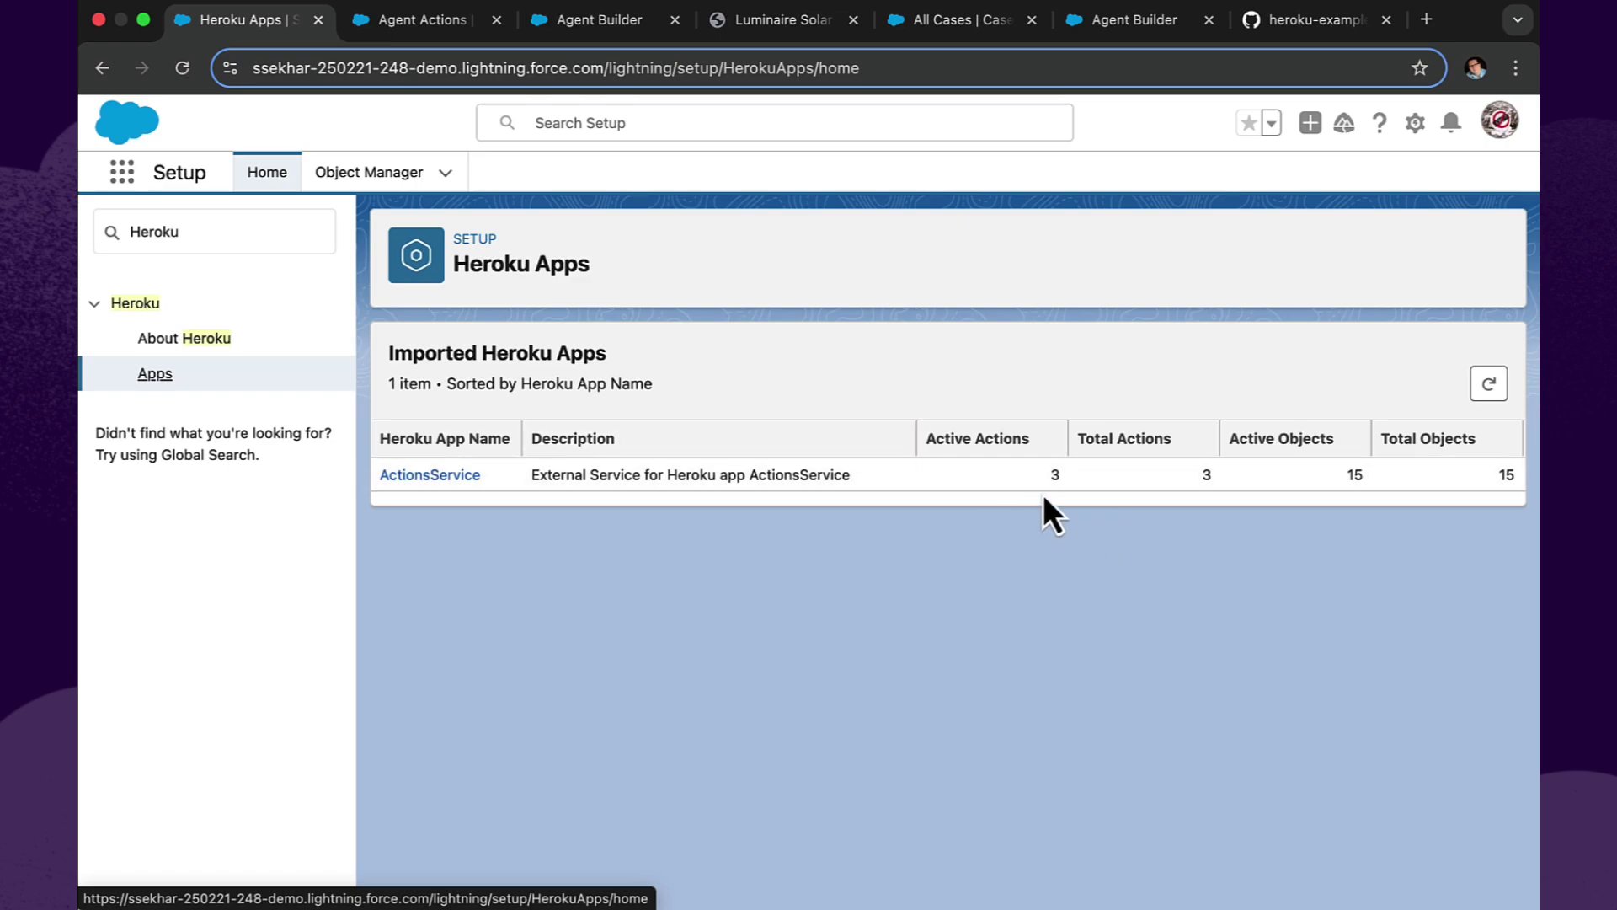
scroll(1043, 494, right, 5)
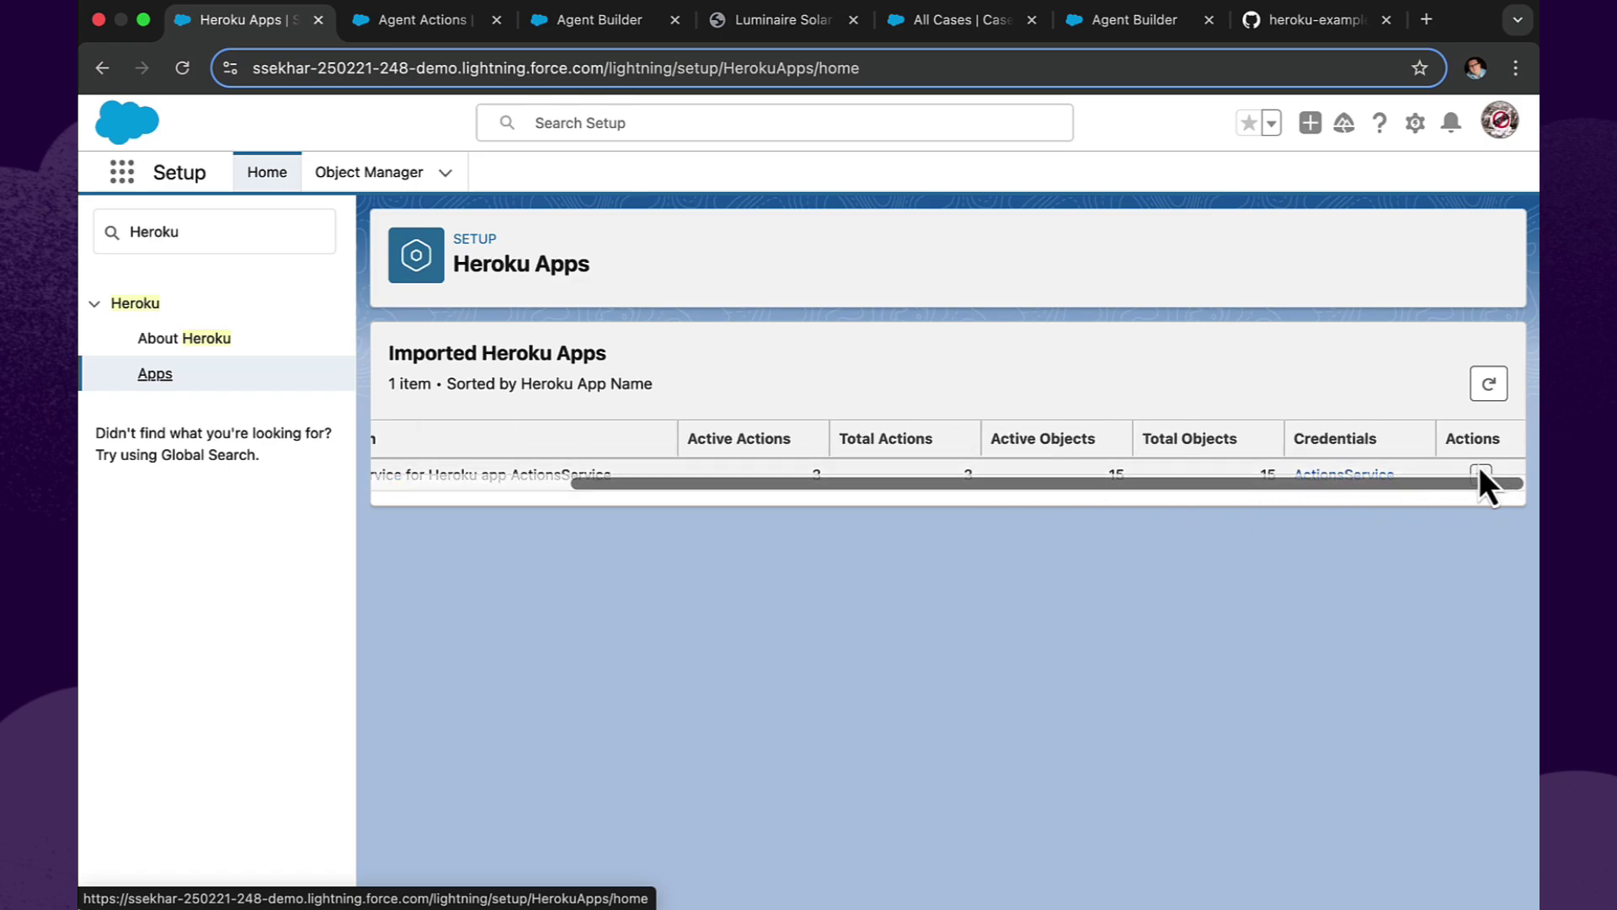
Step: Open ActionsService's external service details and review calculateFinanceAgreement's full parameter details
click(1479, 467)
click(1486, 563)
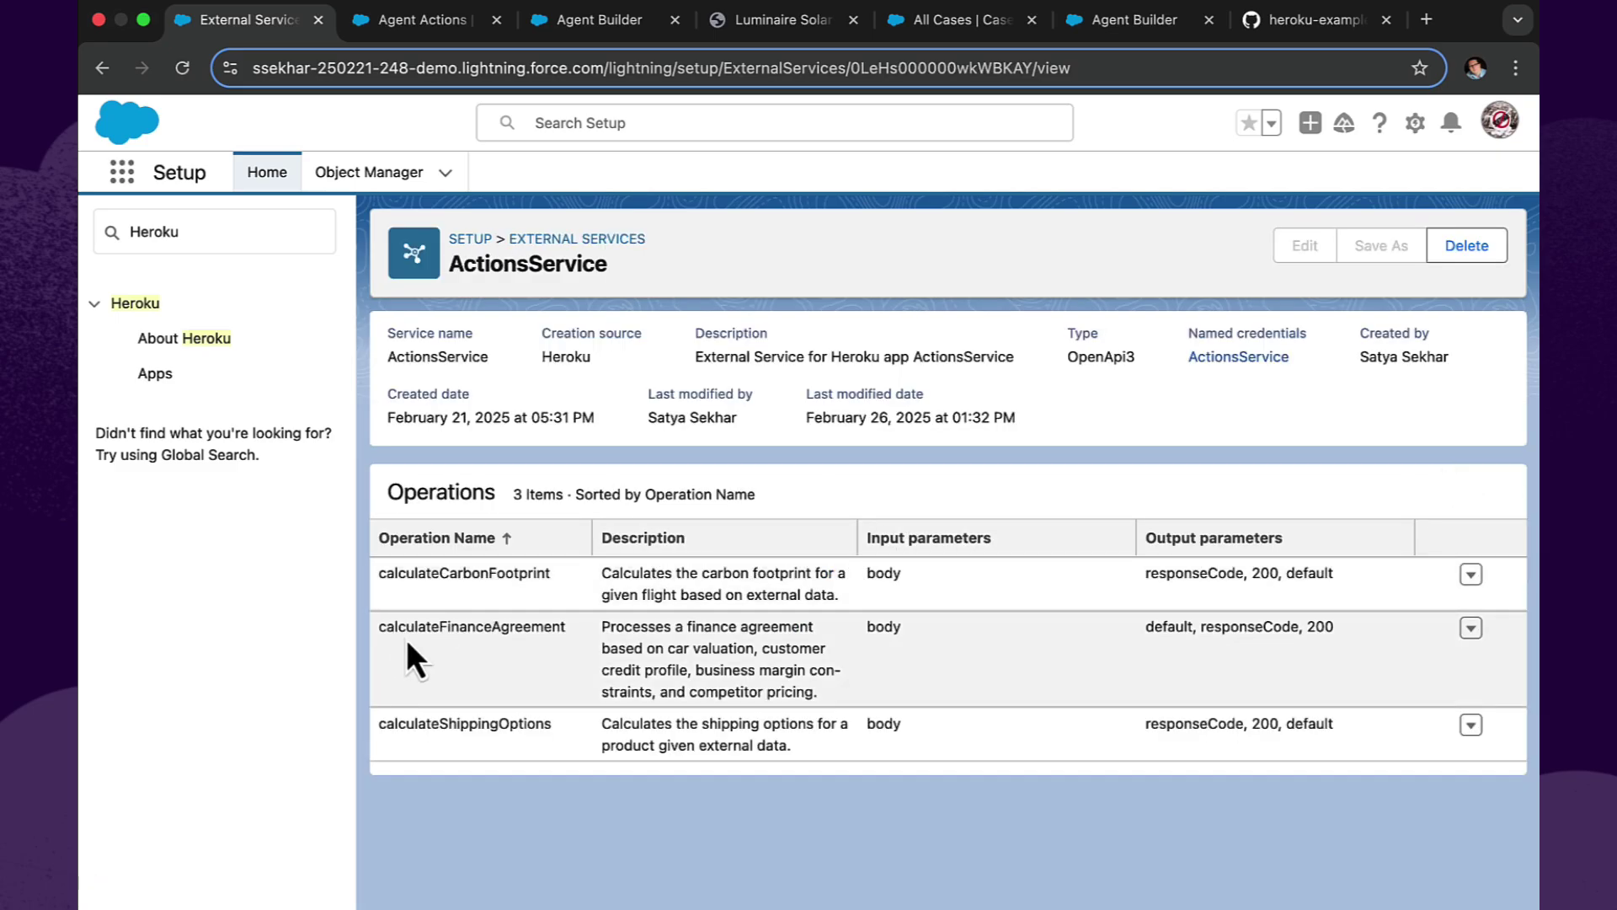
click(1471, 630)
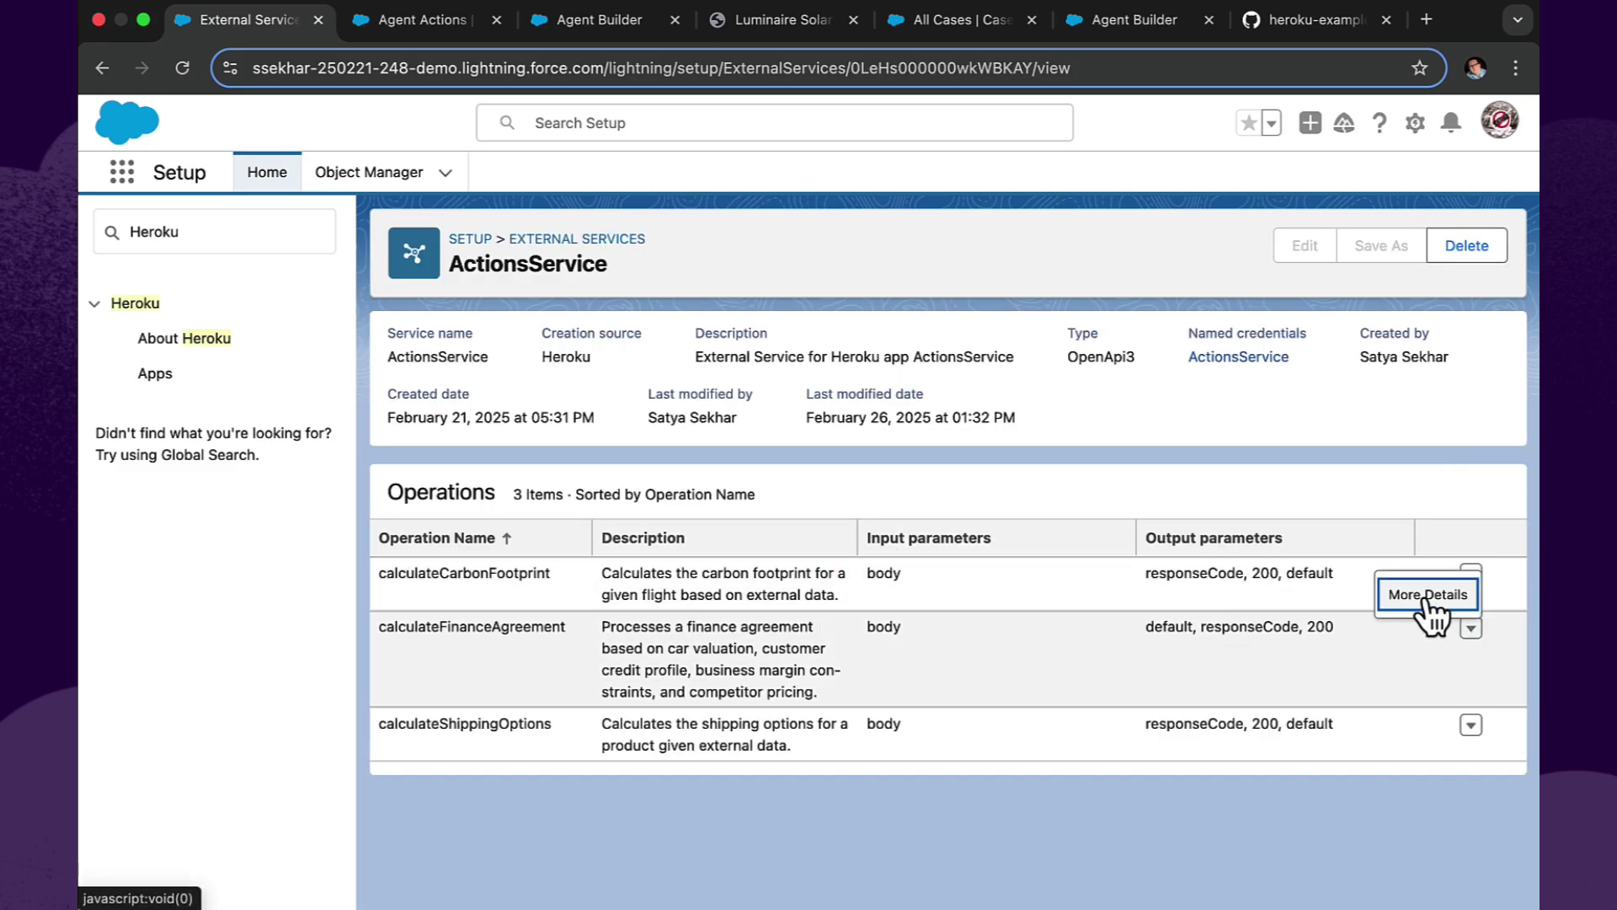
click(1428, 595)
scroll(982, 671, down, 2)
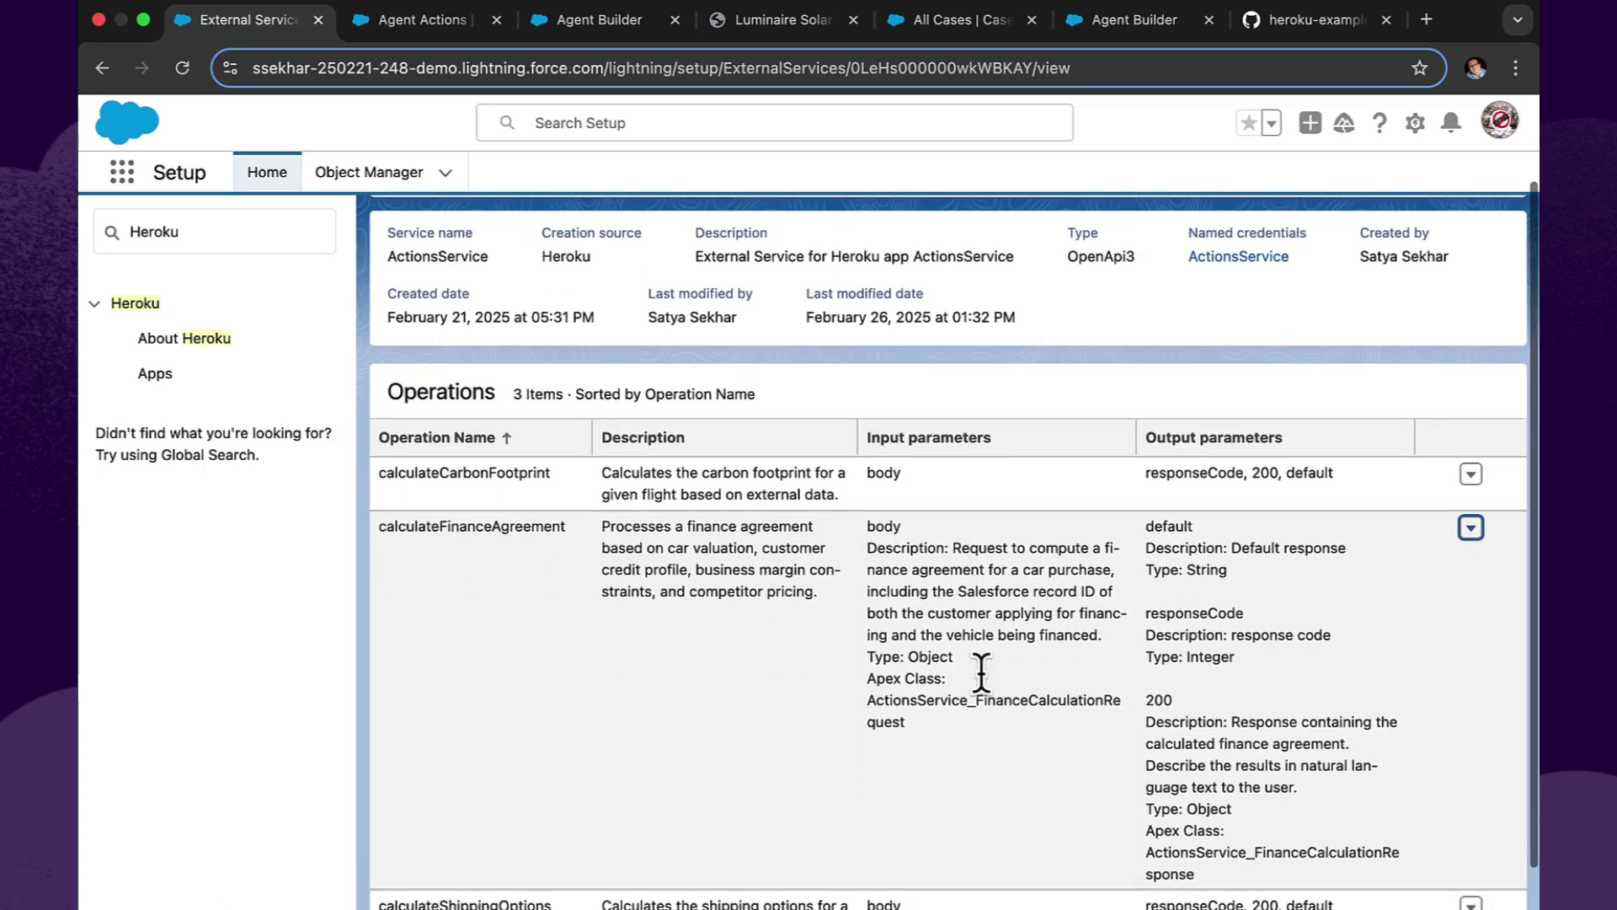
scroll(981, 671, down, 1)
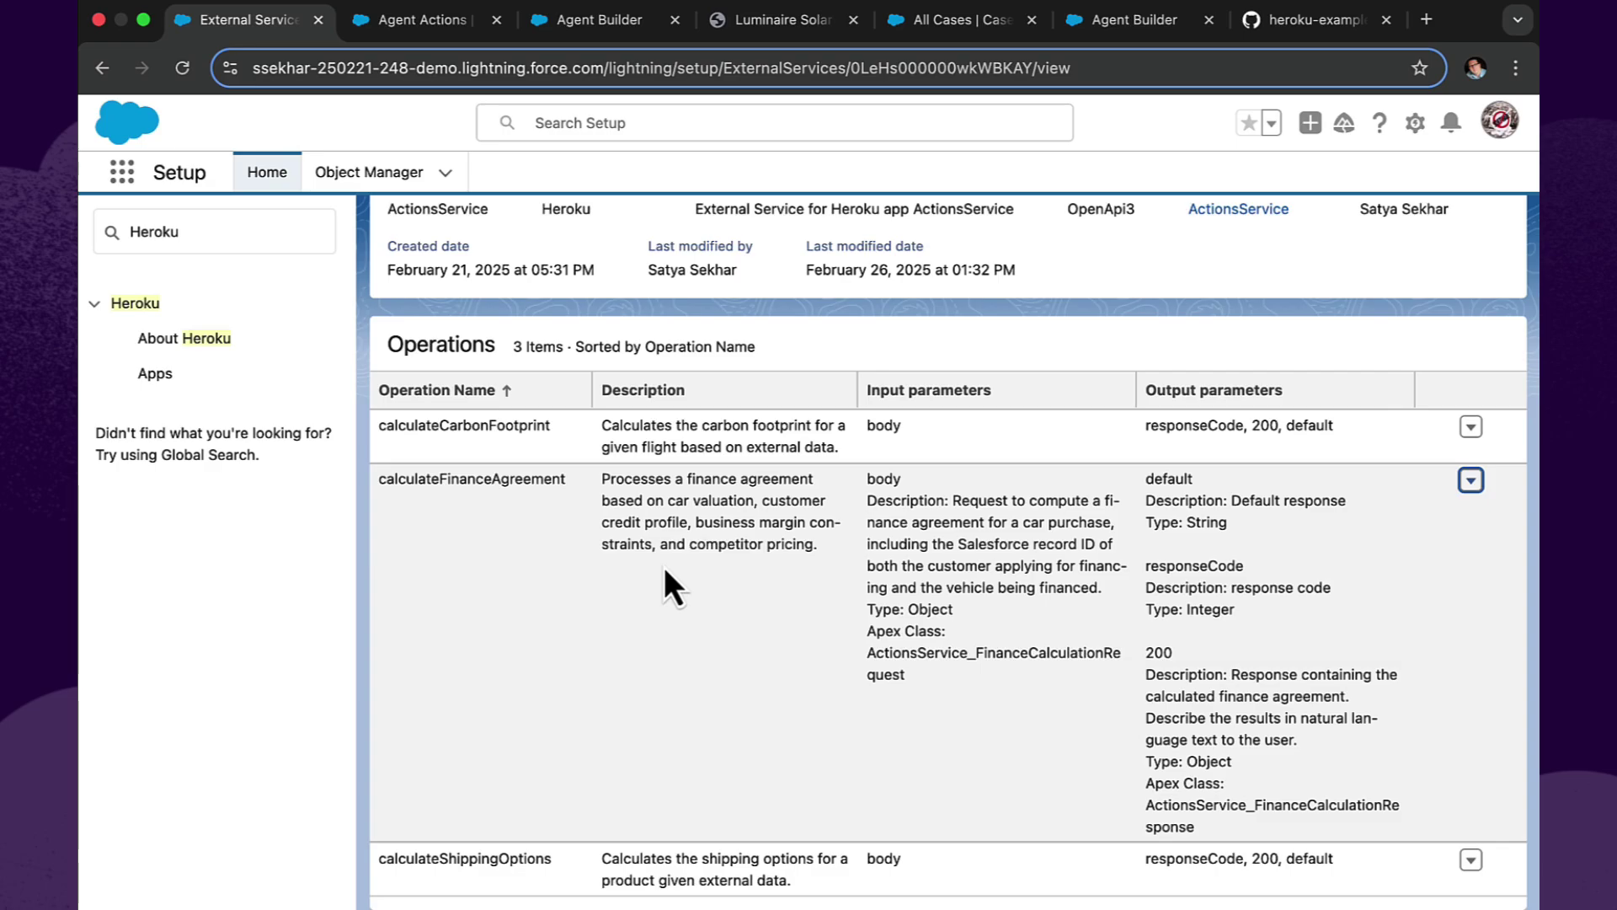
key(ctrl+Tab)
Step: Start a new agent action of type API, category Heroku, referencing Calculate Finance Agreement
click(1327, 268)
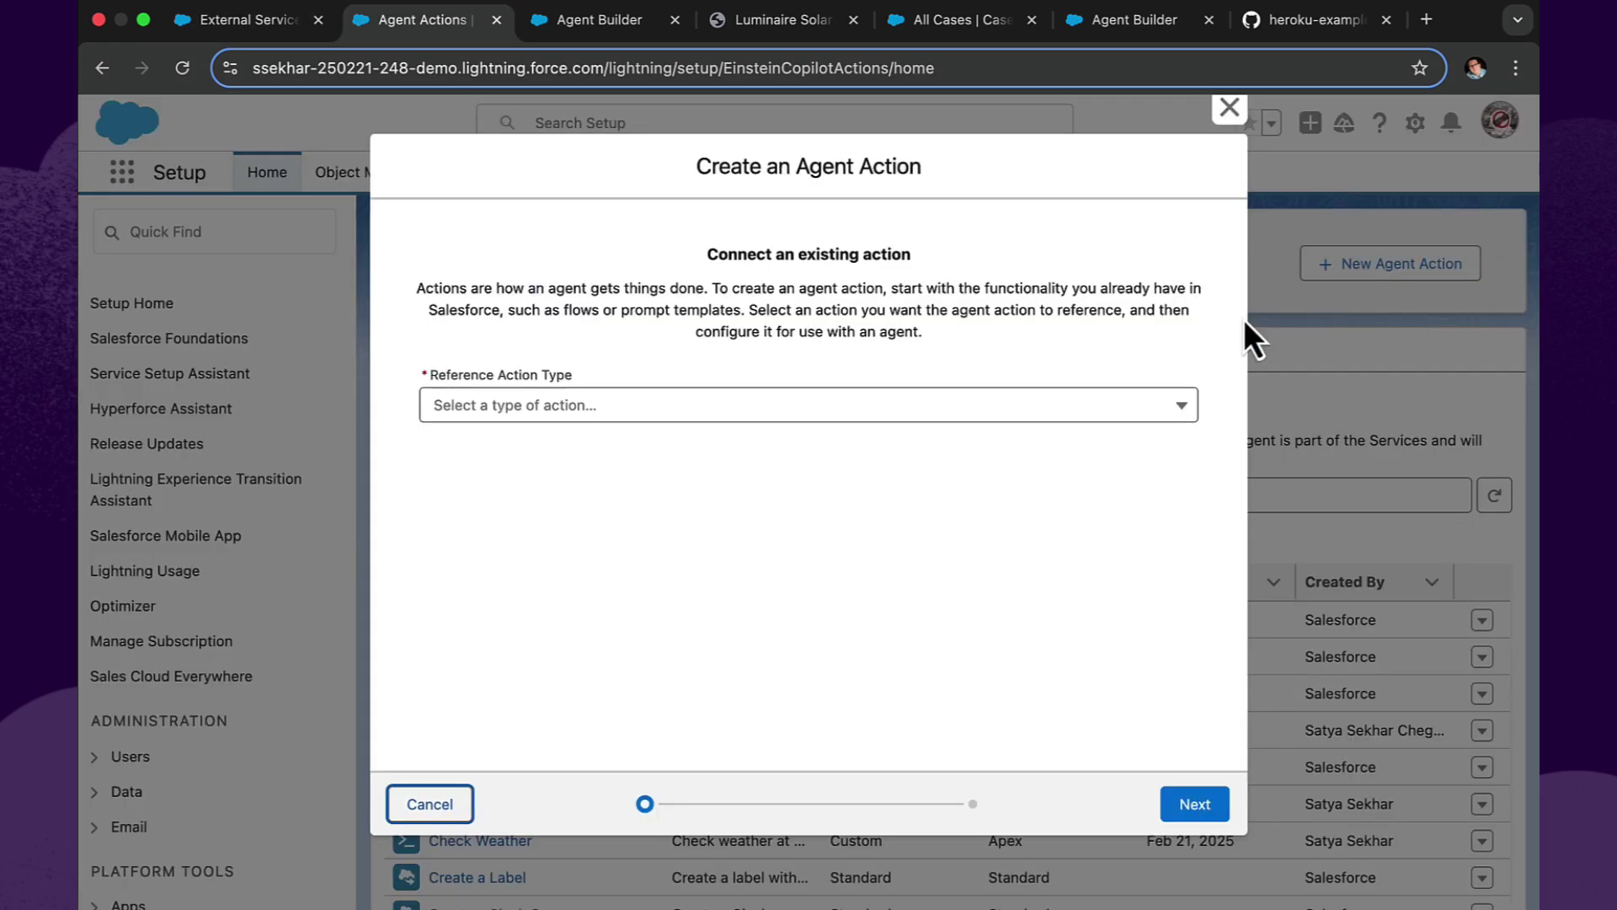
click(762, 407)
click(706, 485)
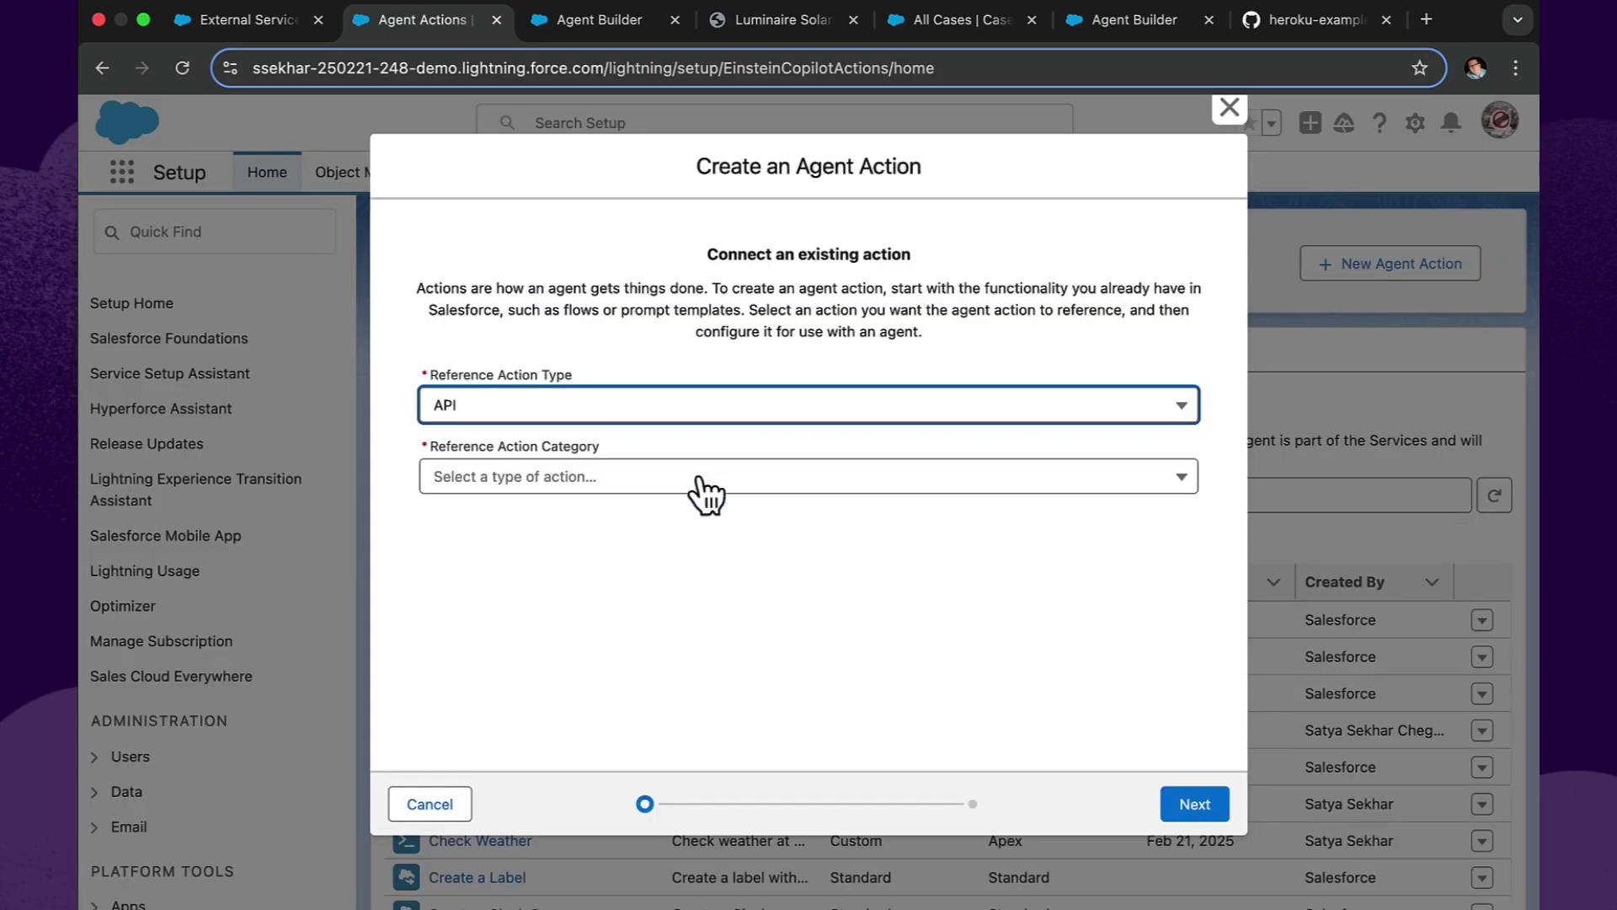
click(687, 484)
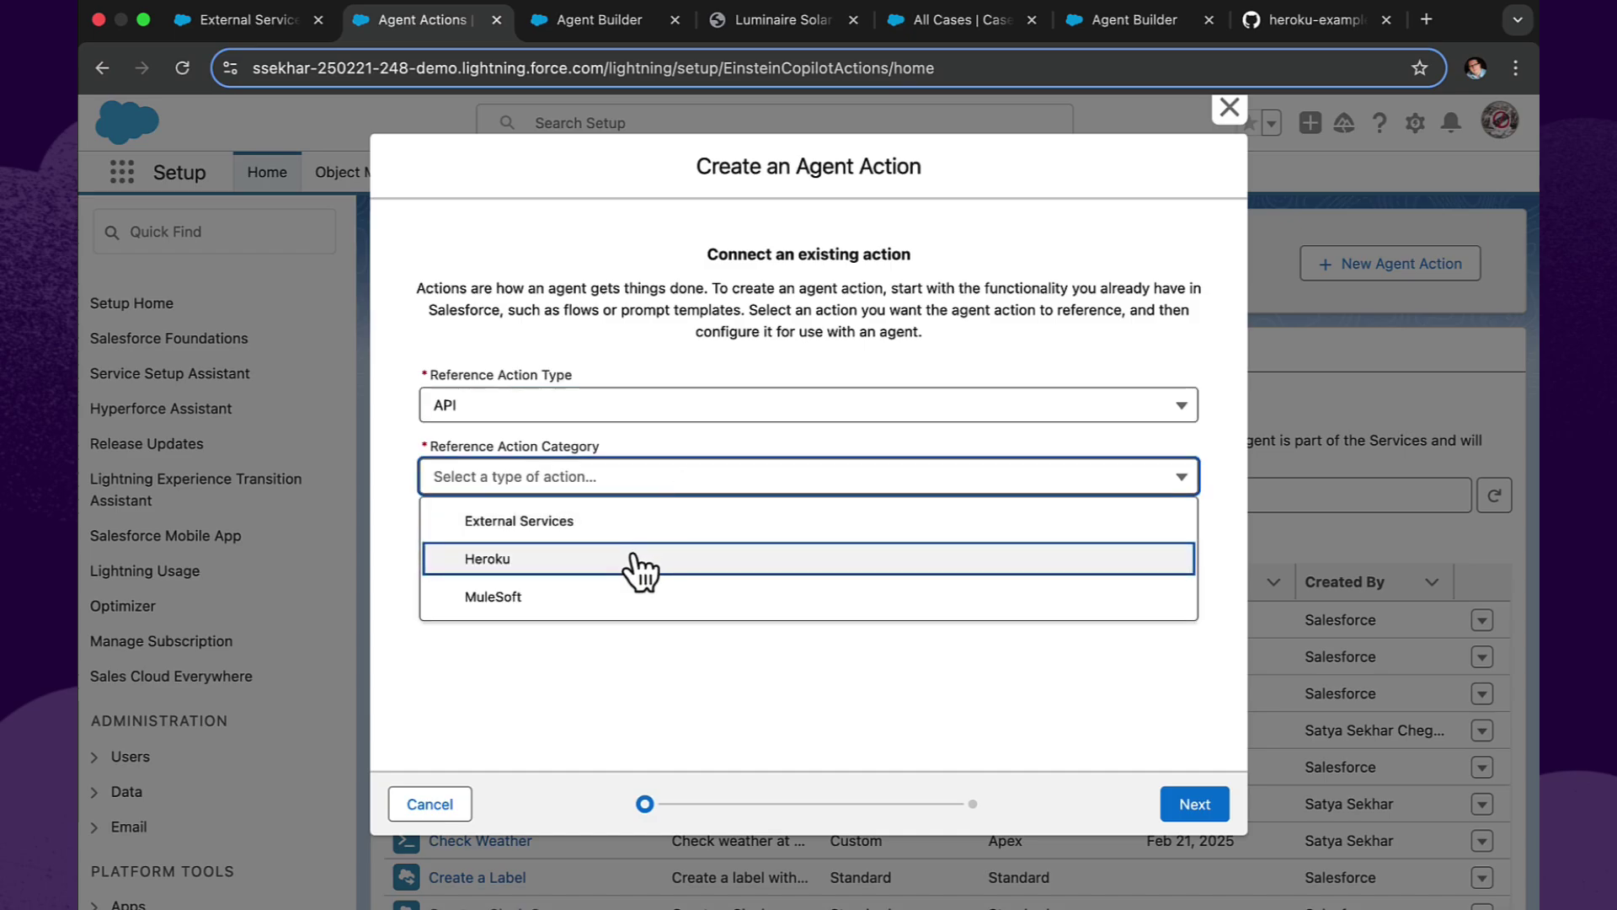
click(640, 561)
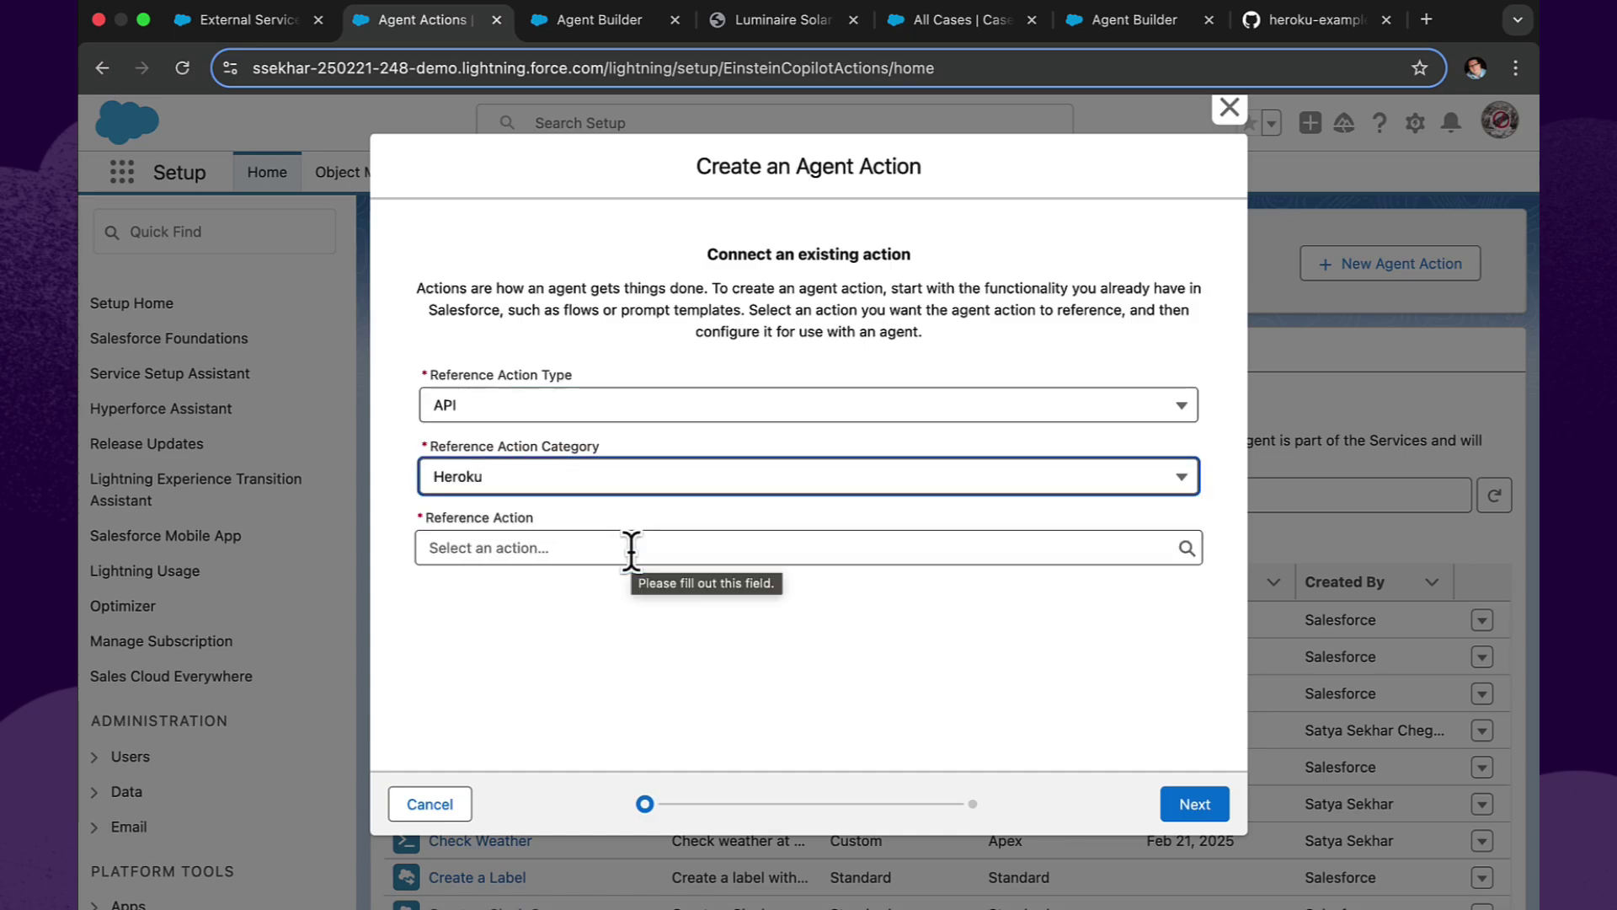
click(631, 548)
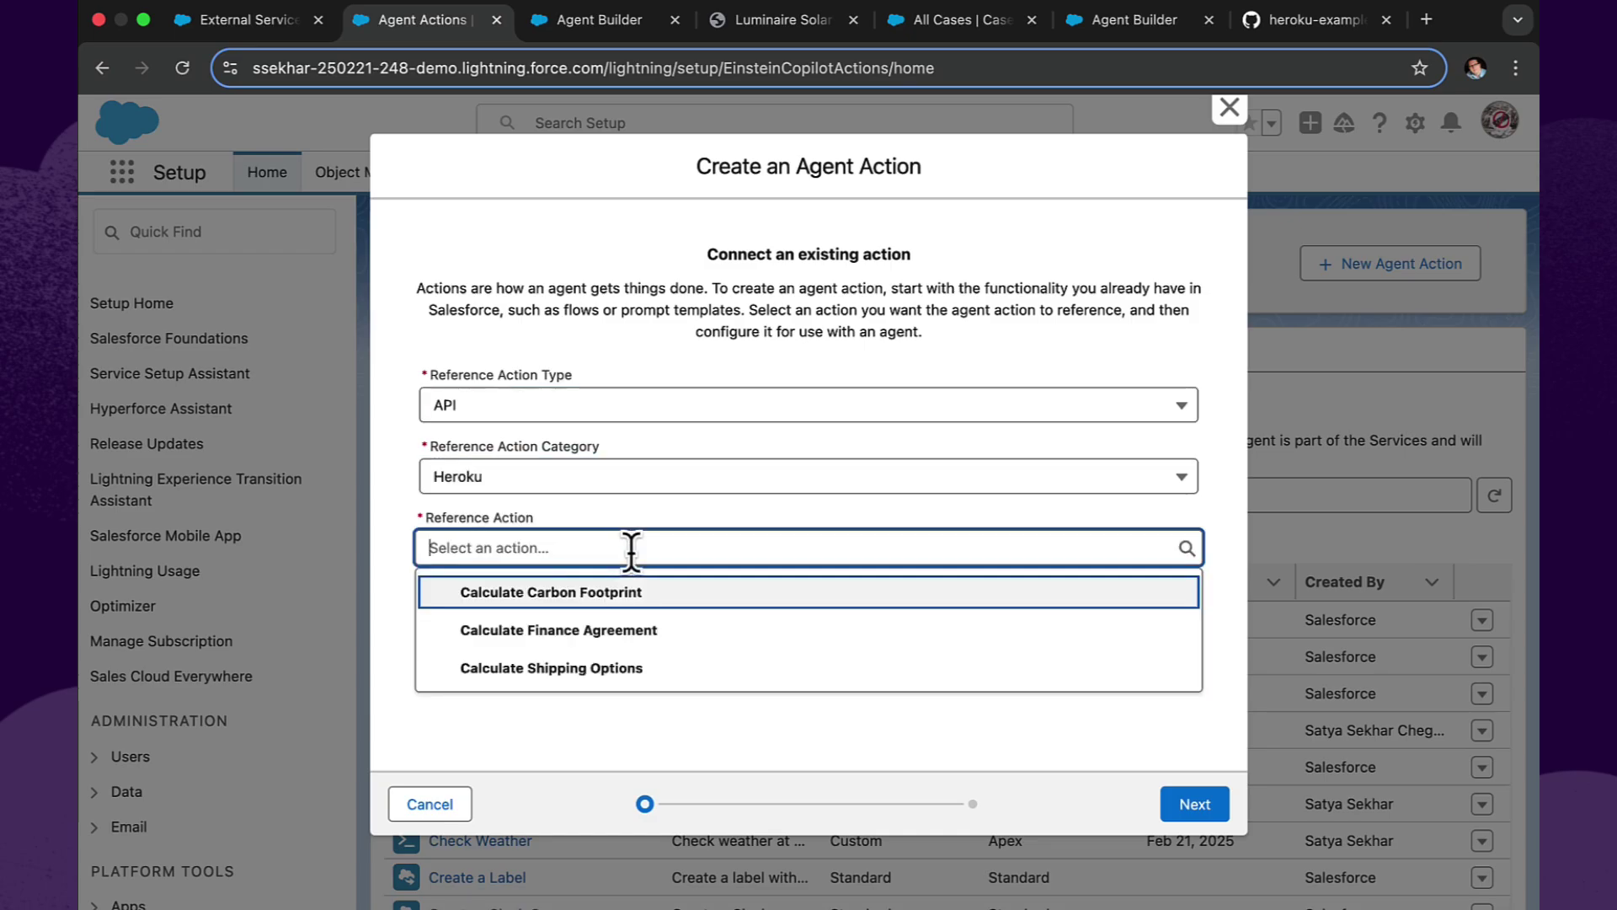
click(612, 634)
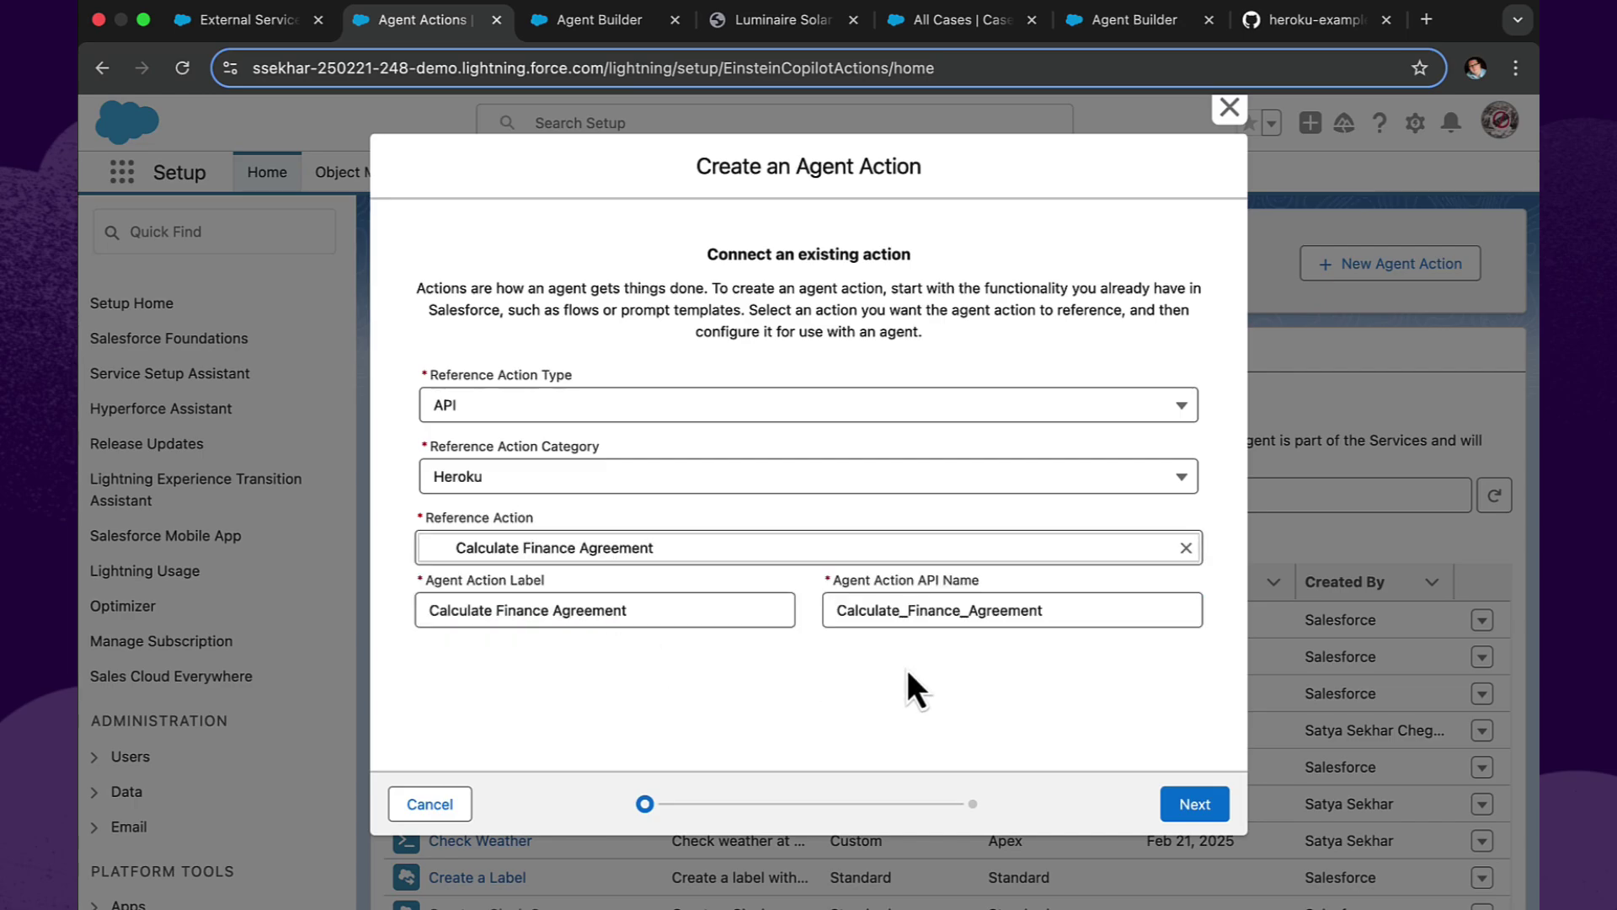
click(1180, 810)
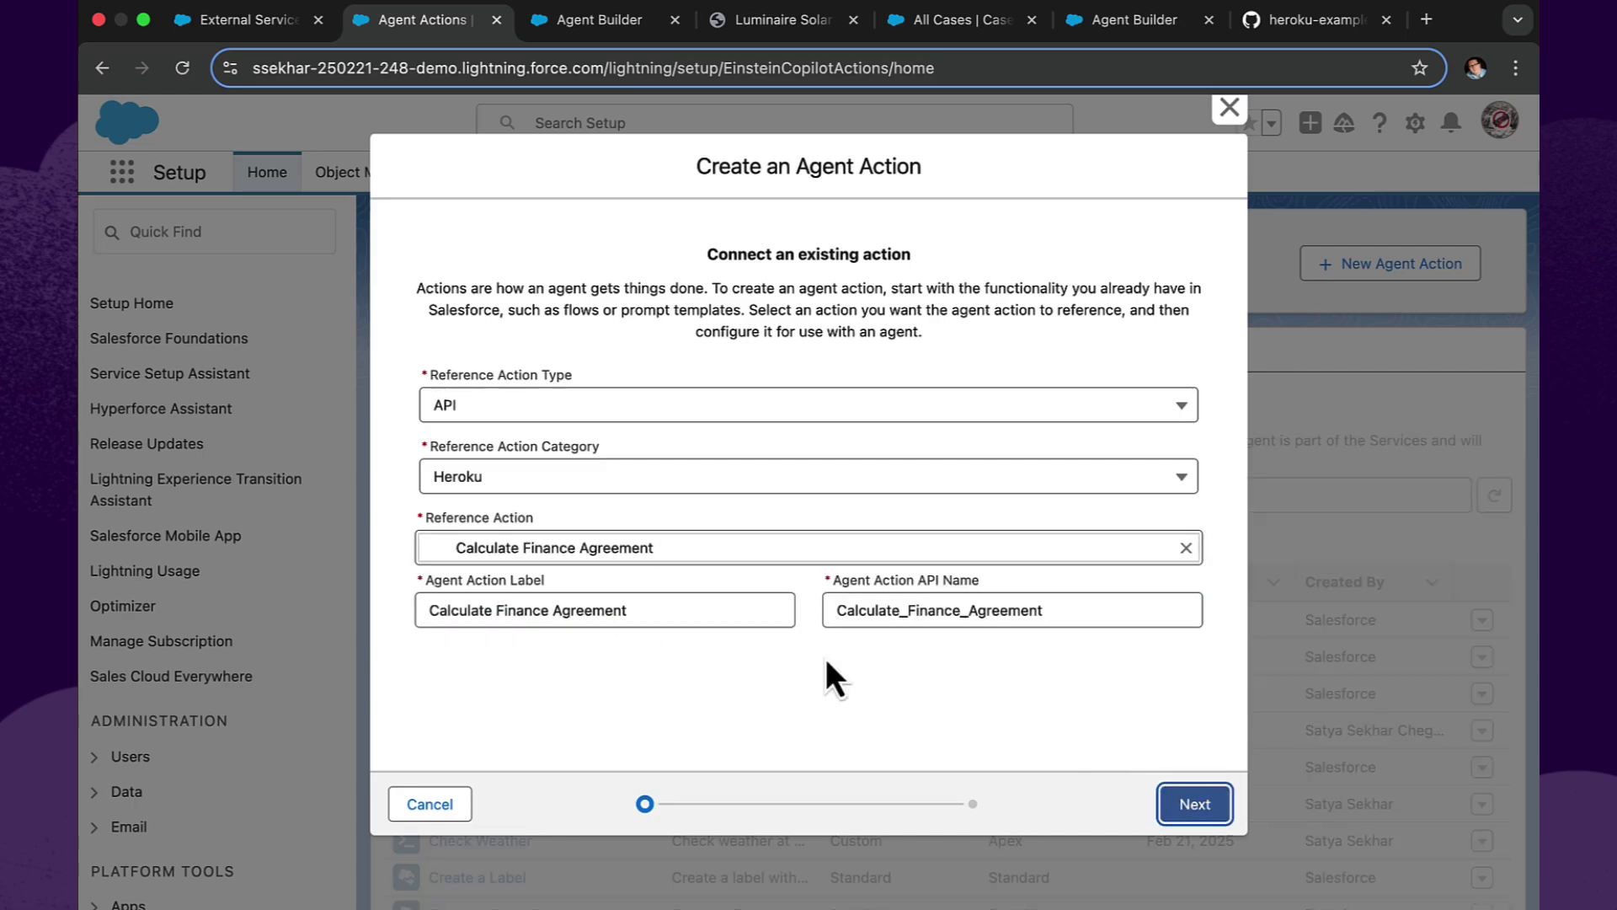
Step: Disable loading text, require input, show in conversation, filter the response code, and save
scroll(574, 407, down, 3)
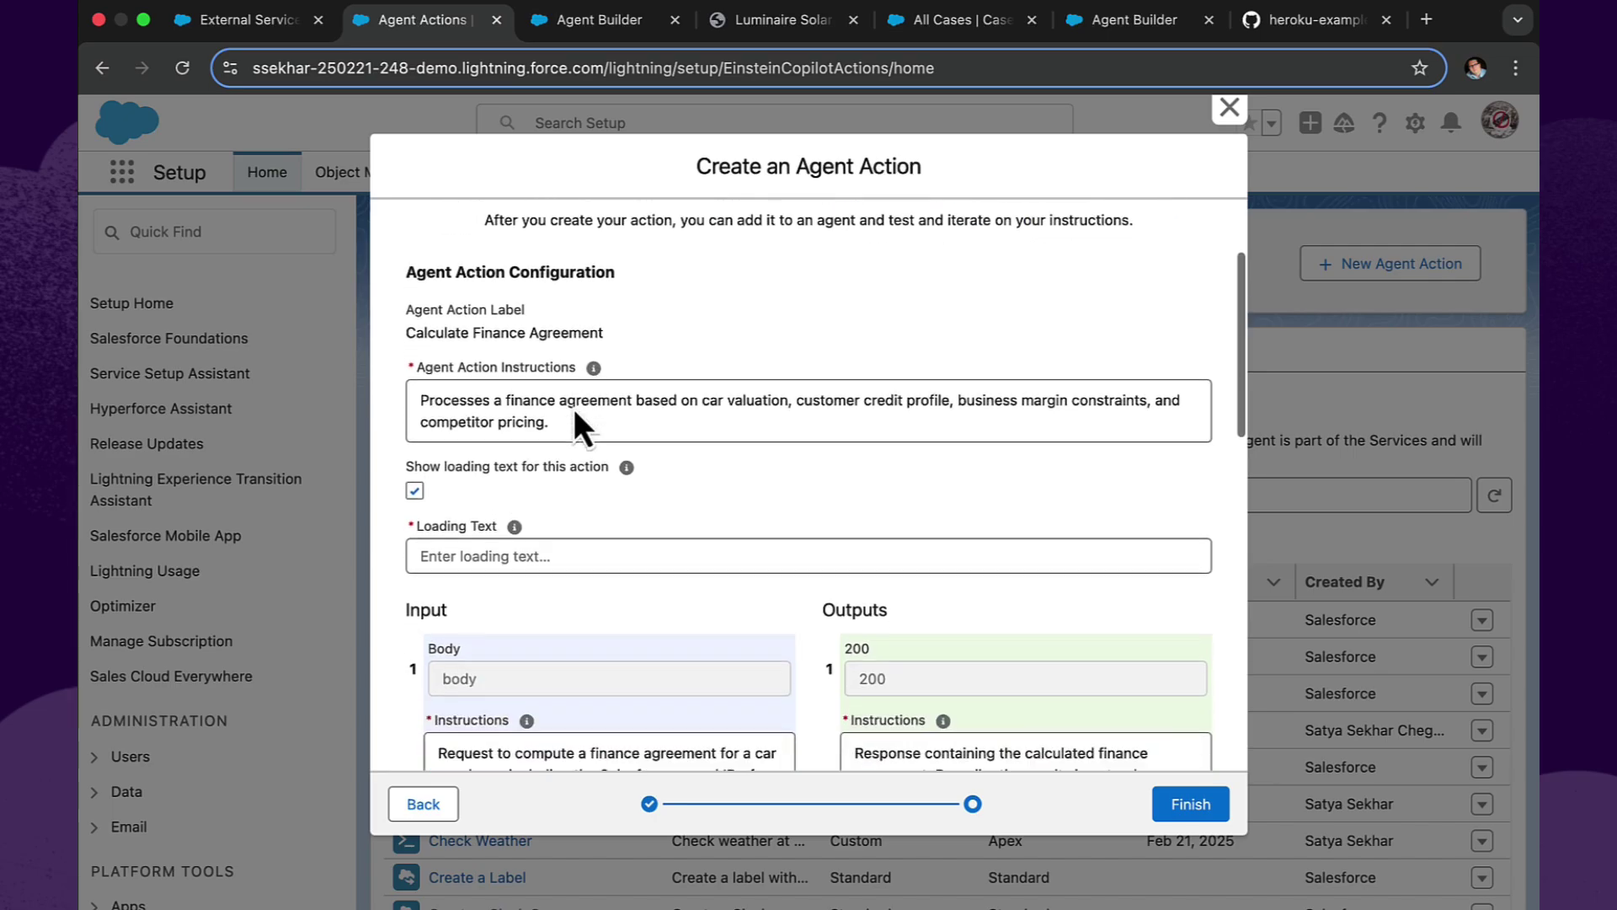
scroll(574, 407, up, 1)
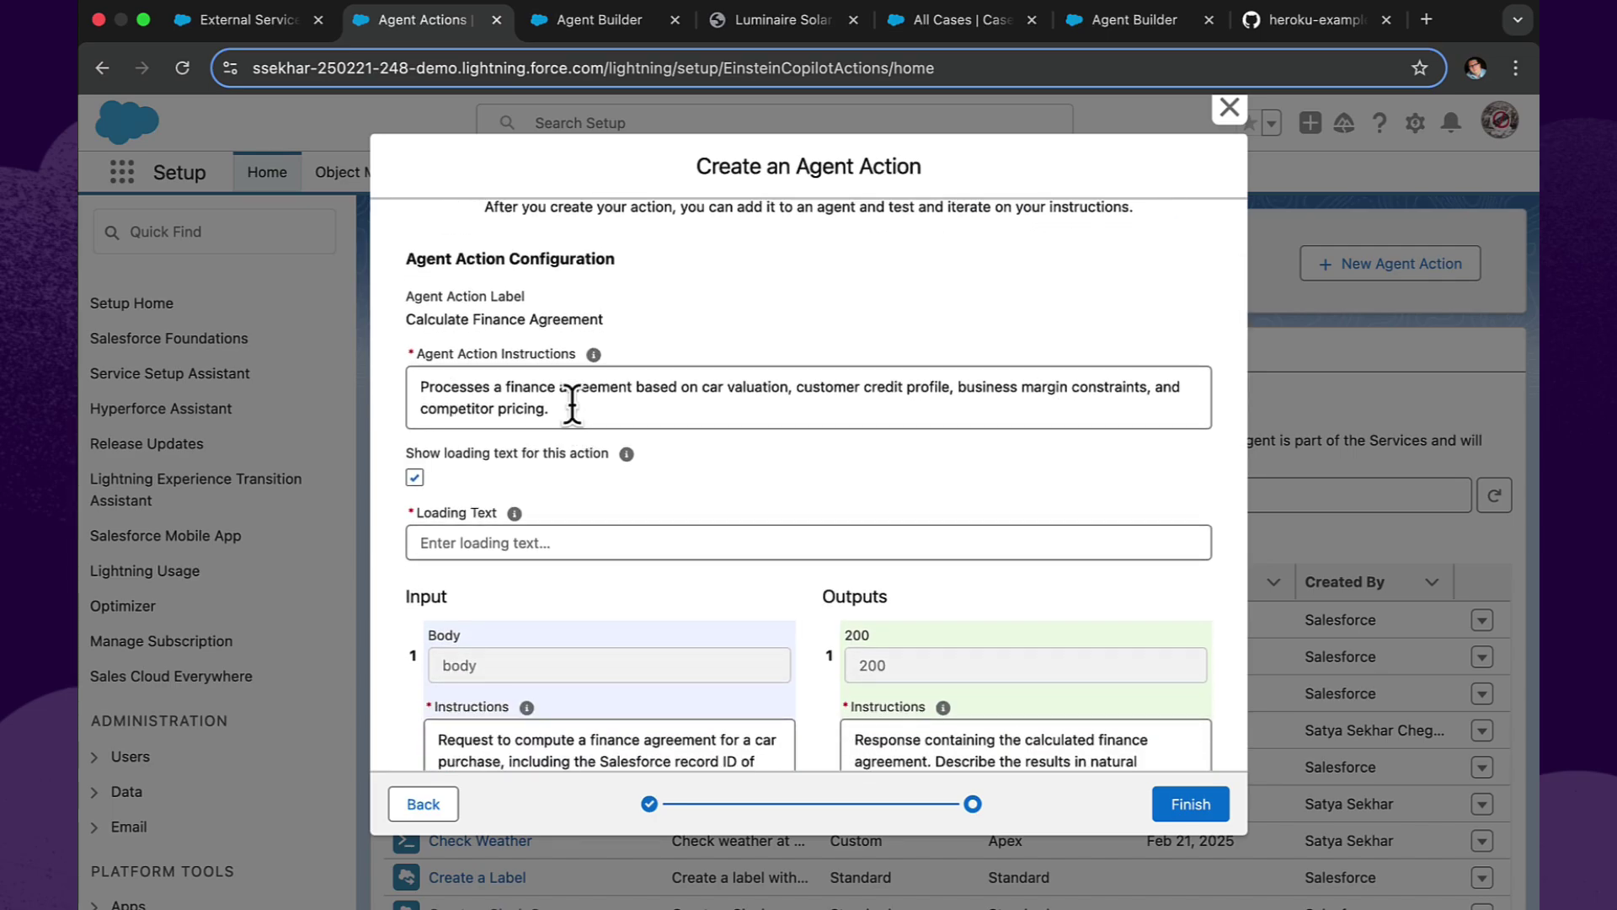
scroll(572, 406, down, 1)
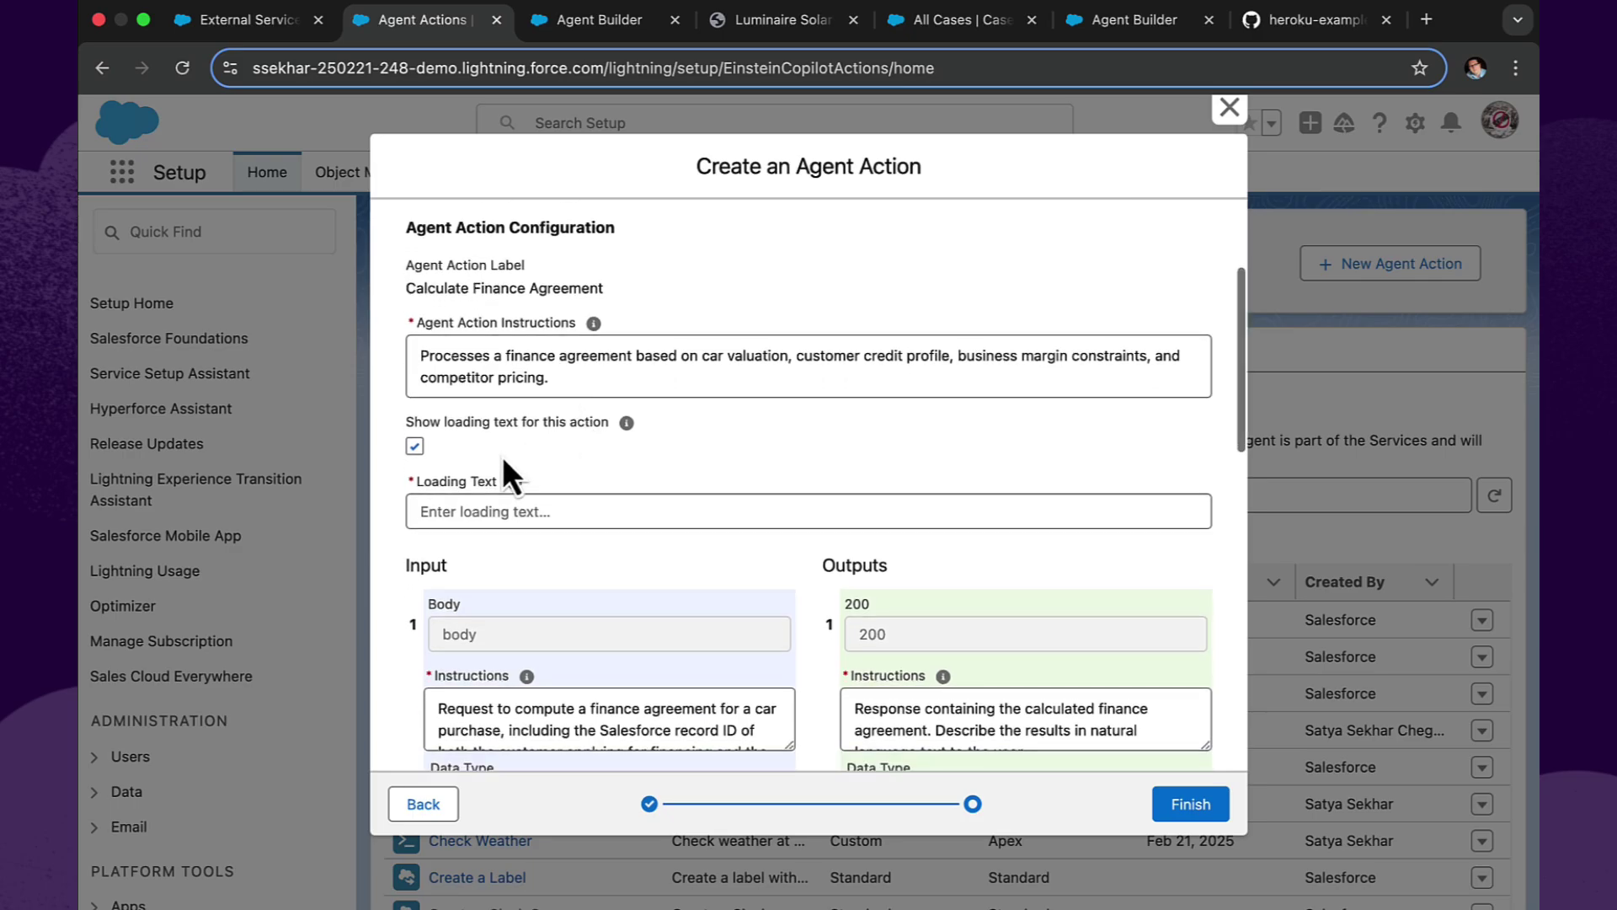
click(417, 445)
scroll(463, 421, down, 5)
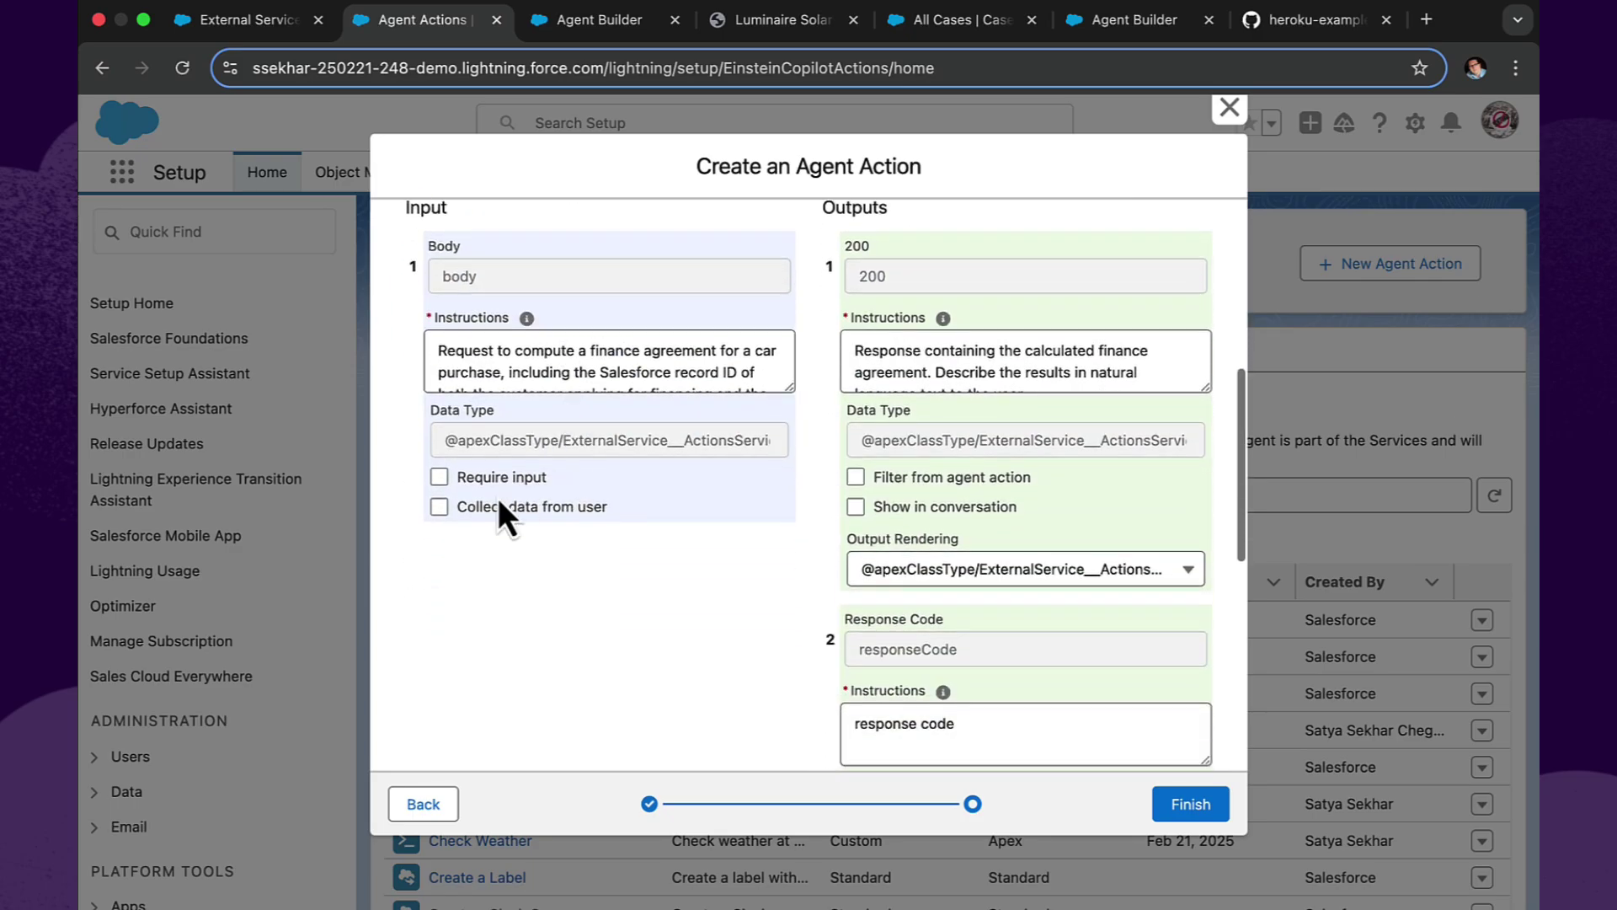
click(439, 476)
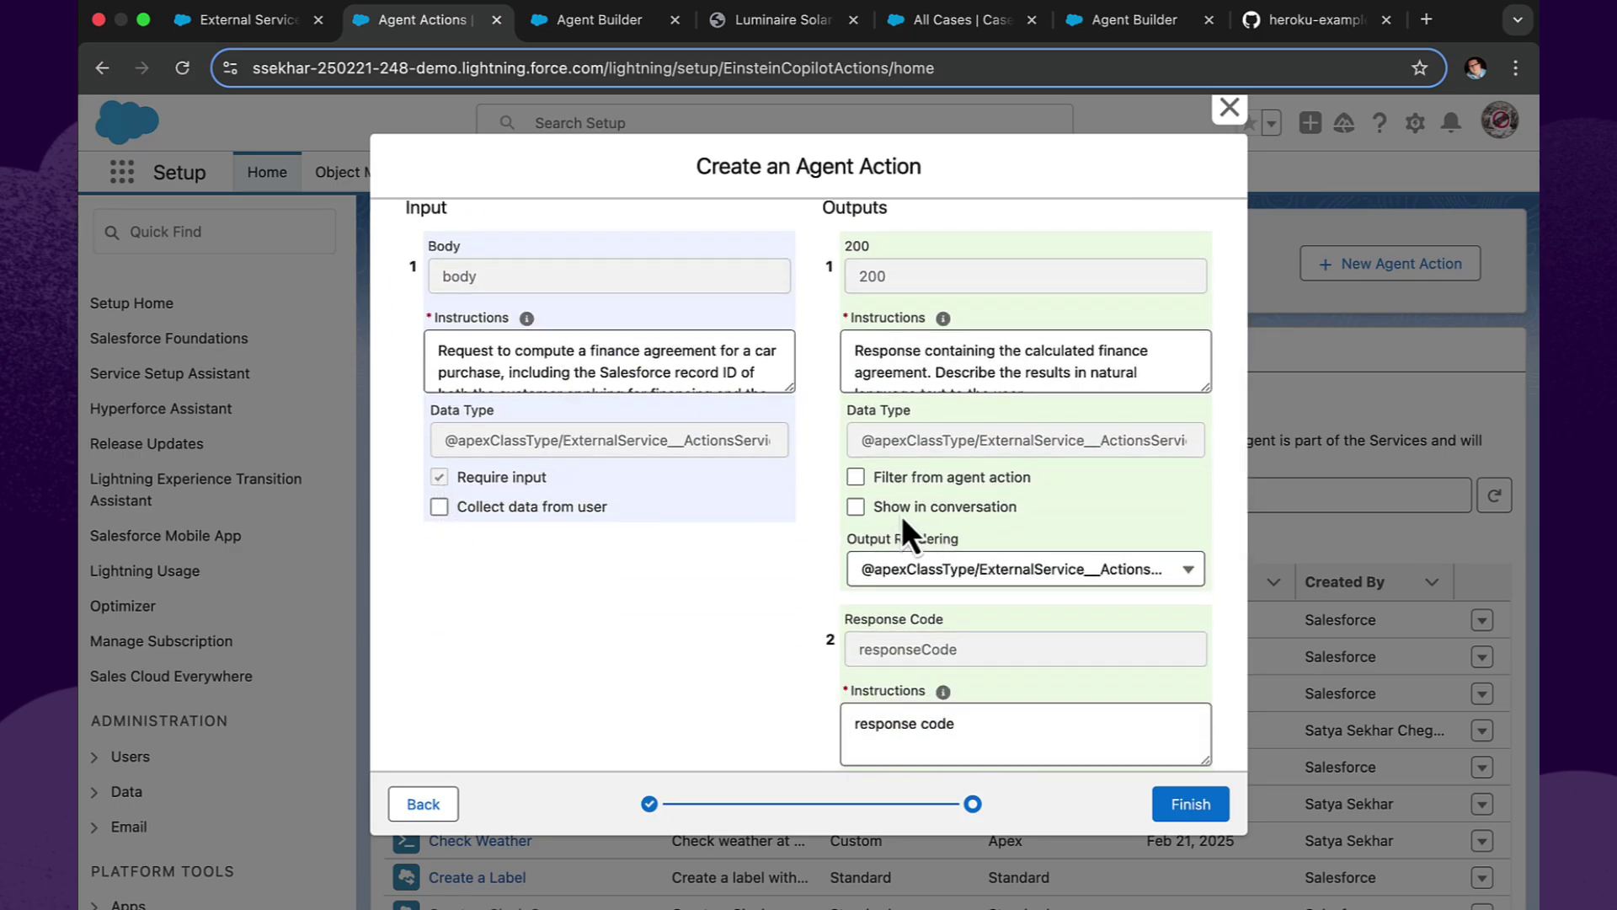
click(857, 505)
scroll(916, 453, down, 5)
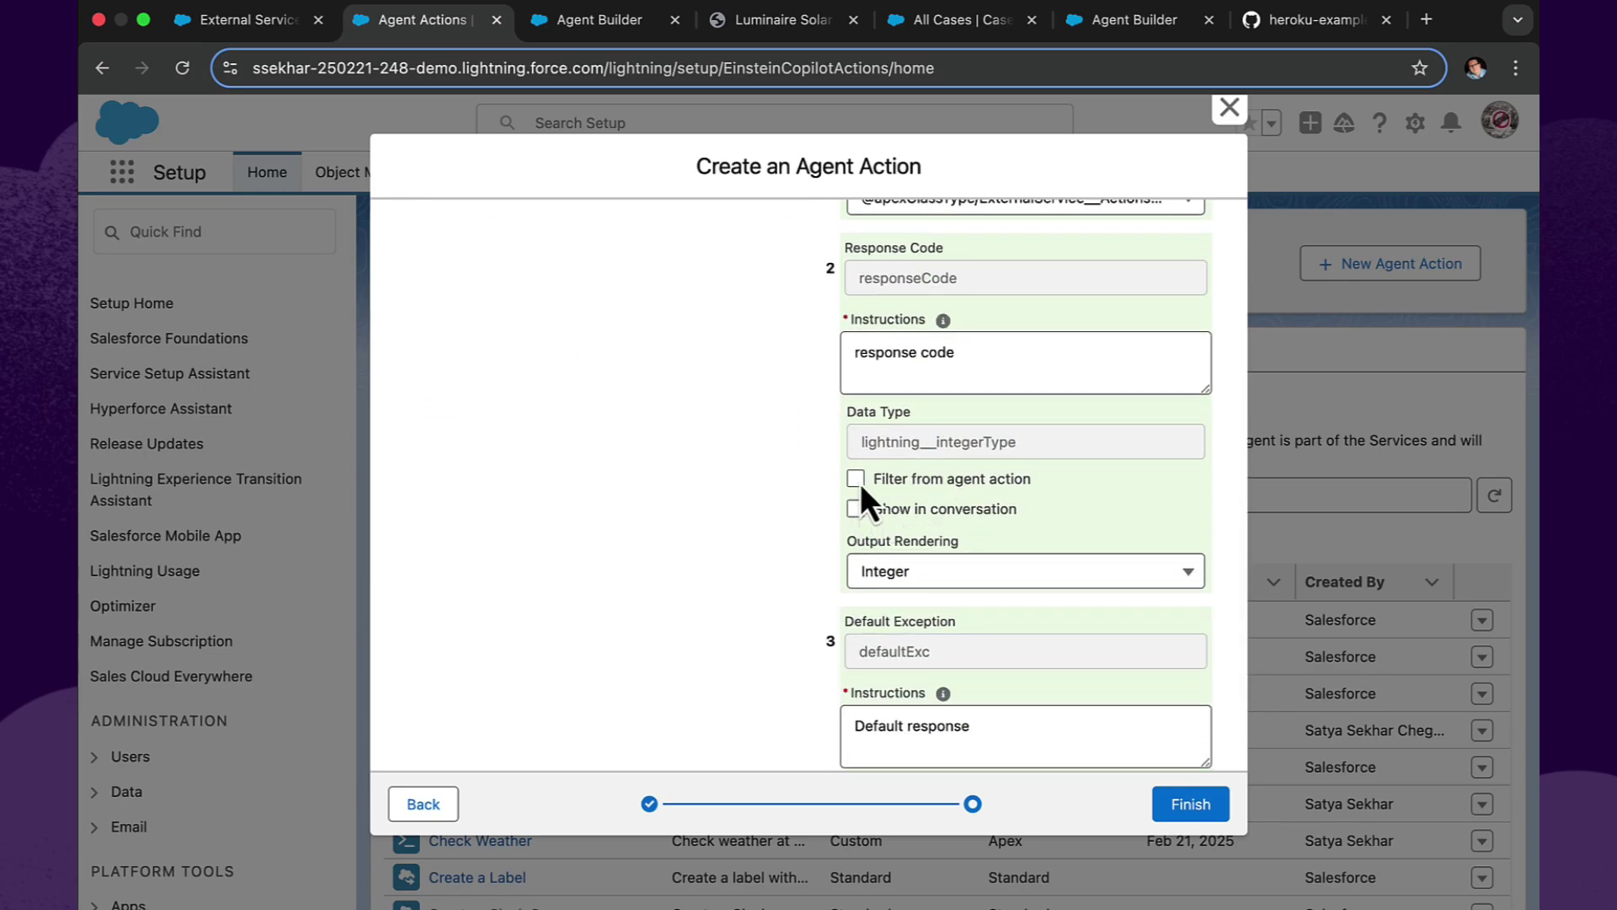
click(856, 479)
scroll(861, 506, down, 3)
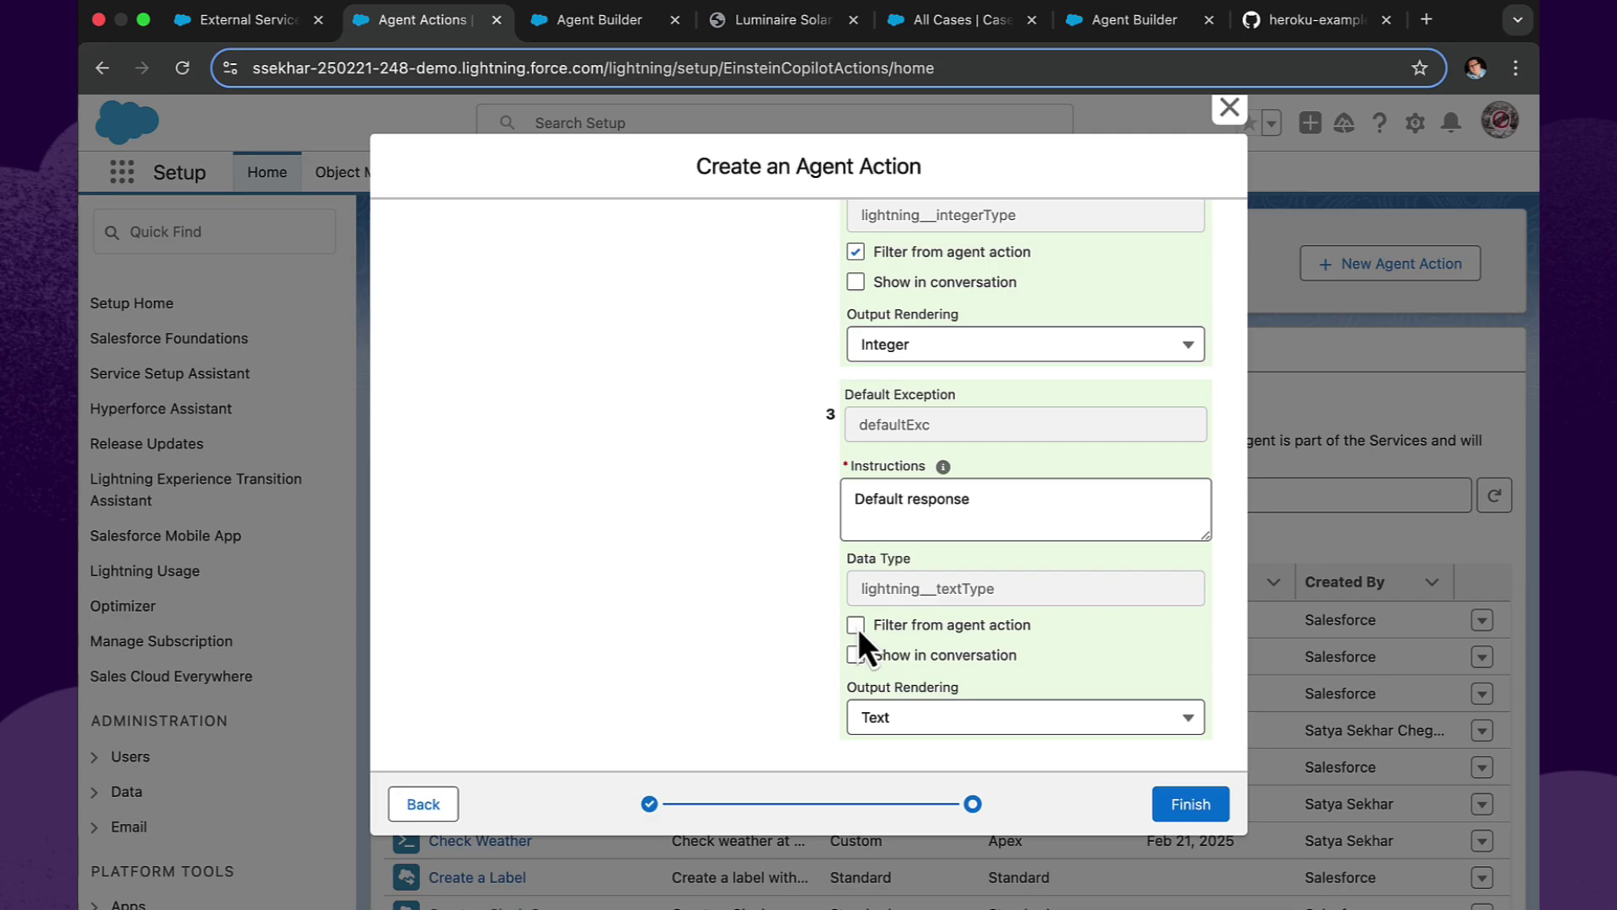
click(1196, 811)
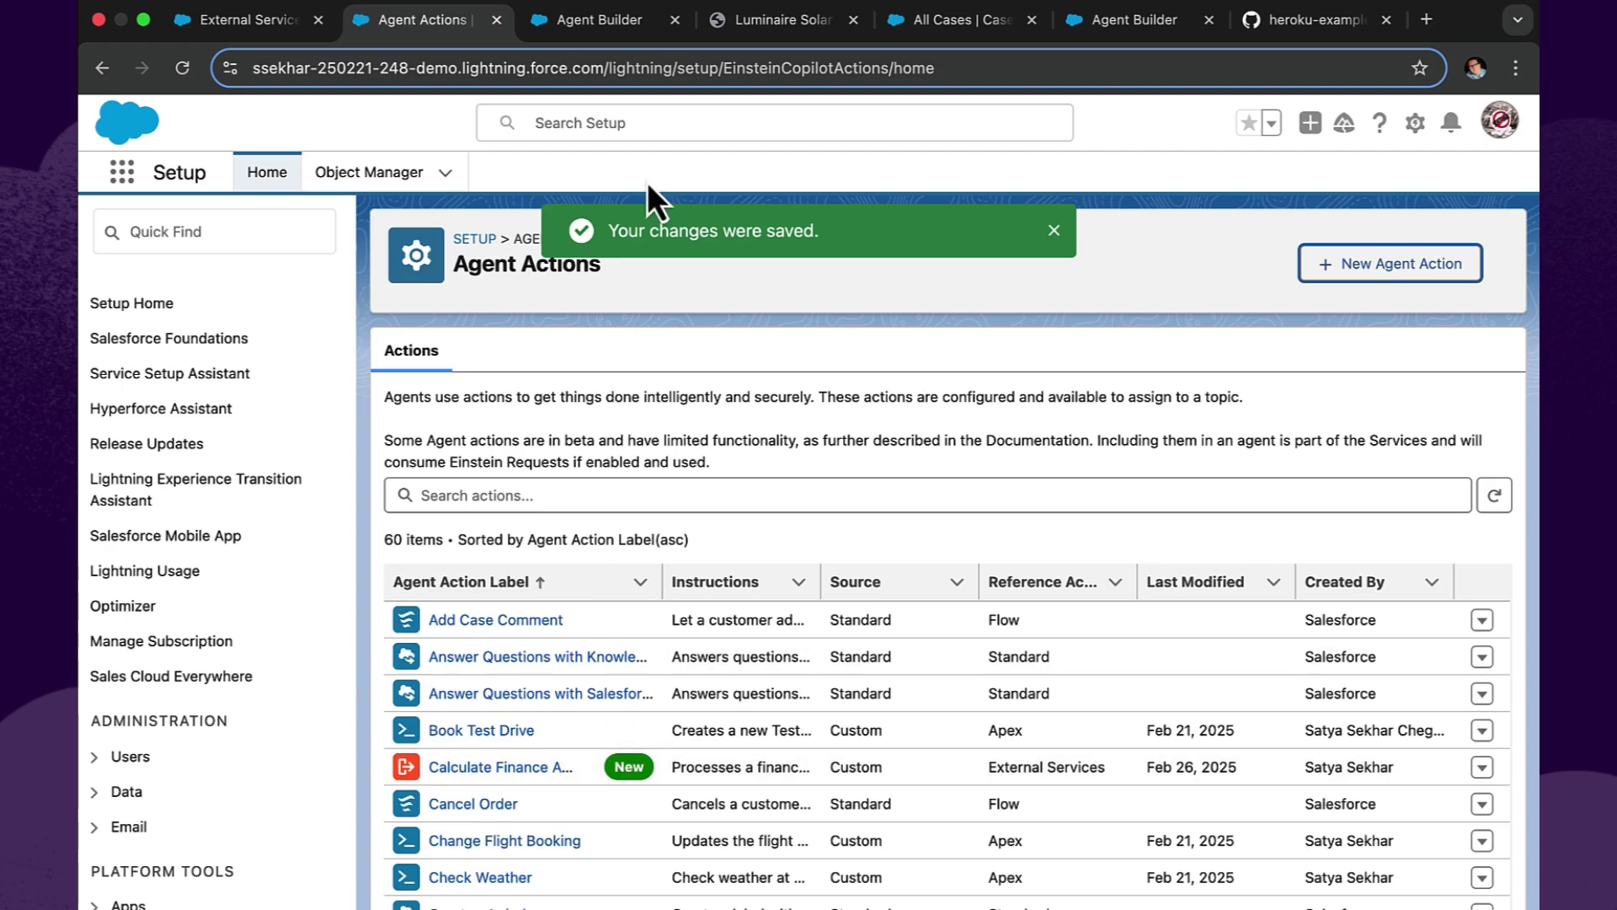
Step: Go to Agent Builder to see the Koa Car Agent topic's three assigned actions
click(604, 33)
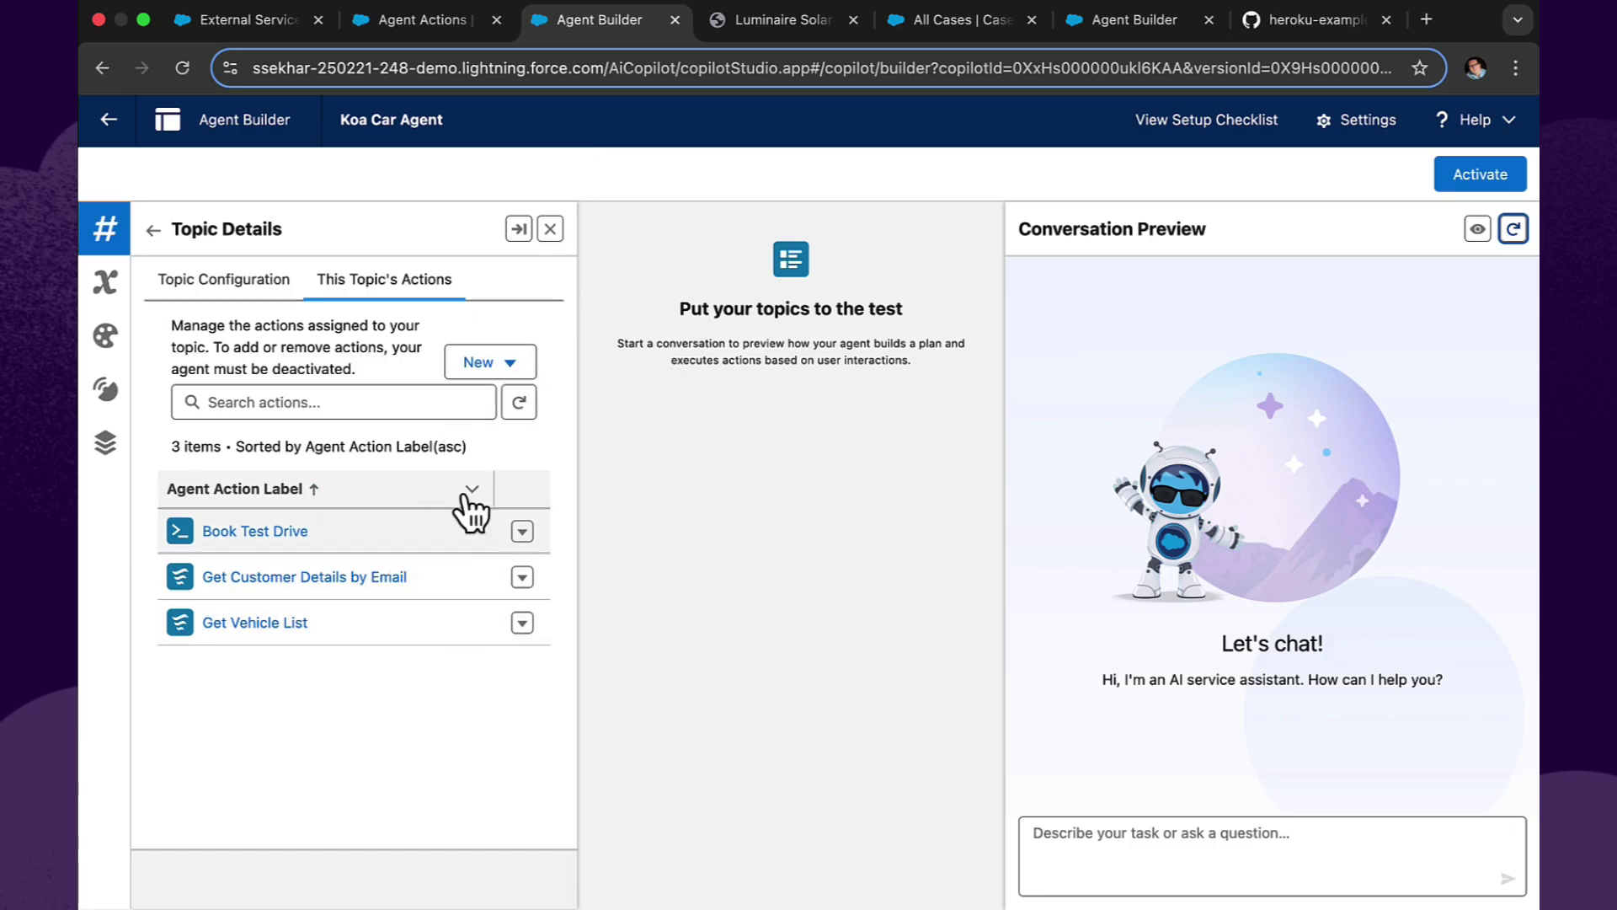
Step: Assign the Calculate Finance Agreement action from the asset library to the Koa Car Agent topic
click(491, 364)
click(473, 446)
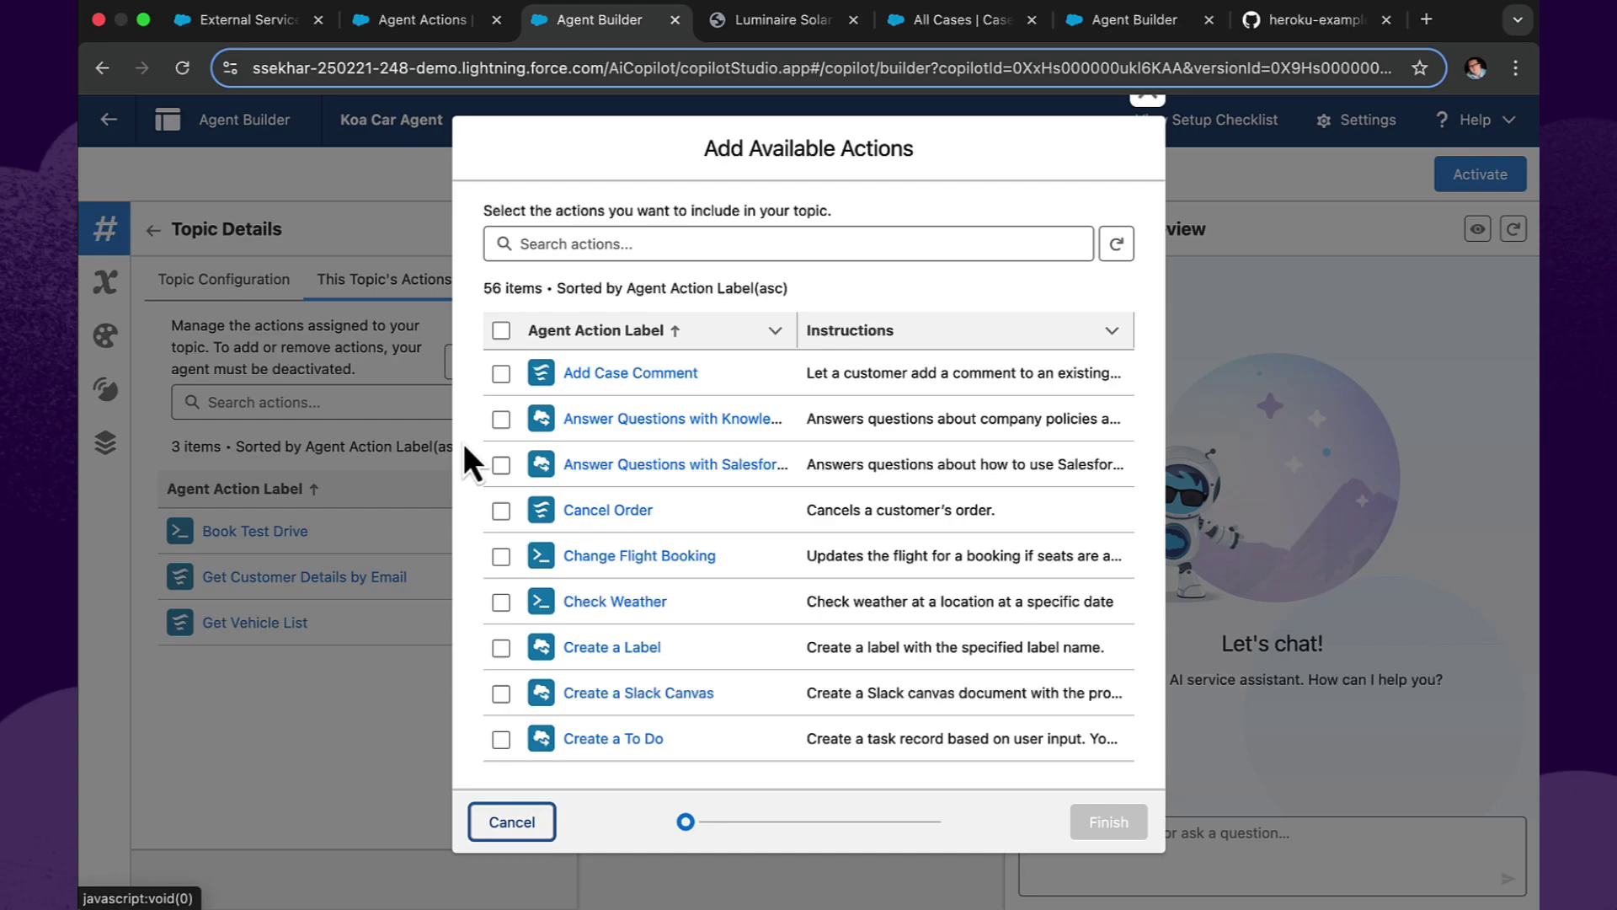
click(1119, 248)
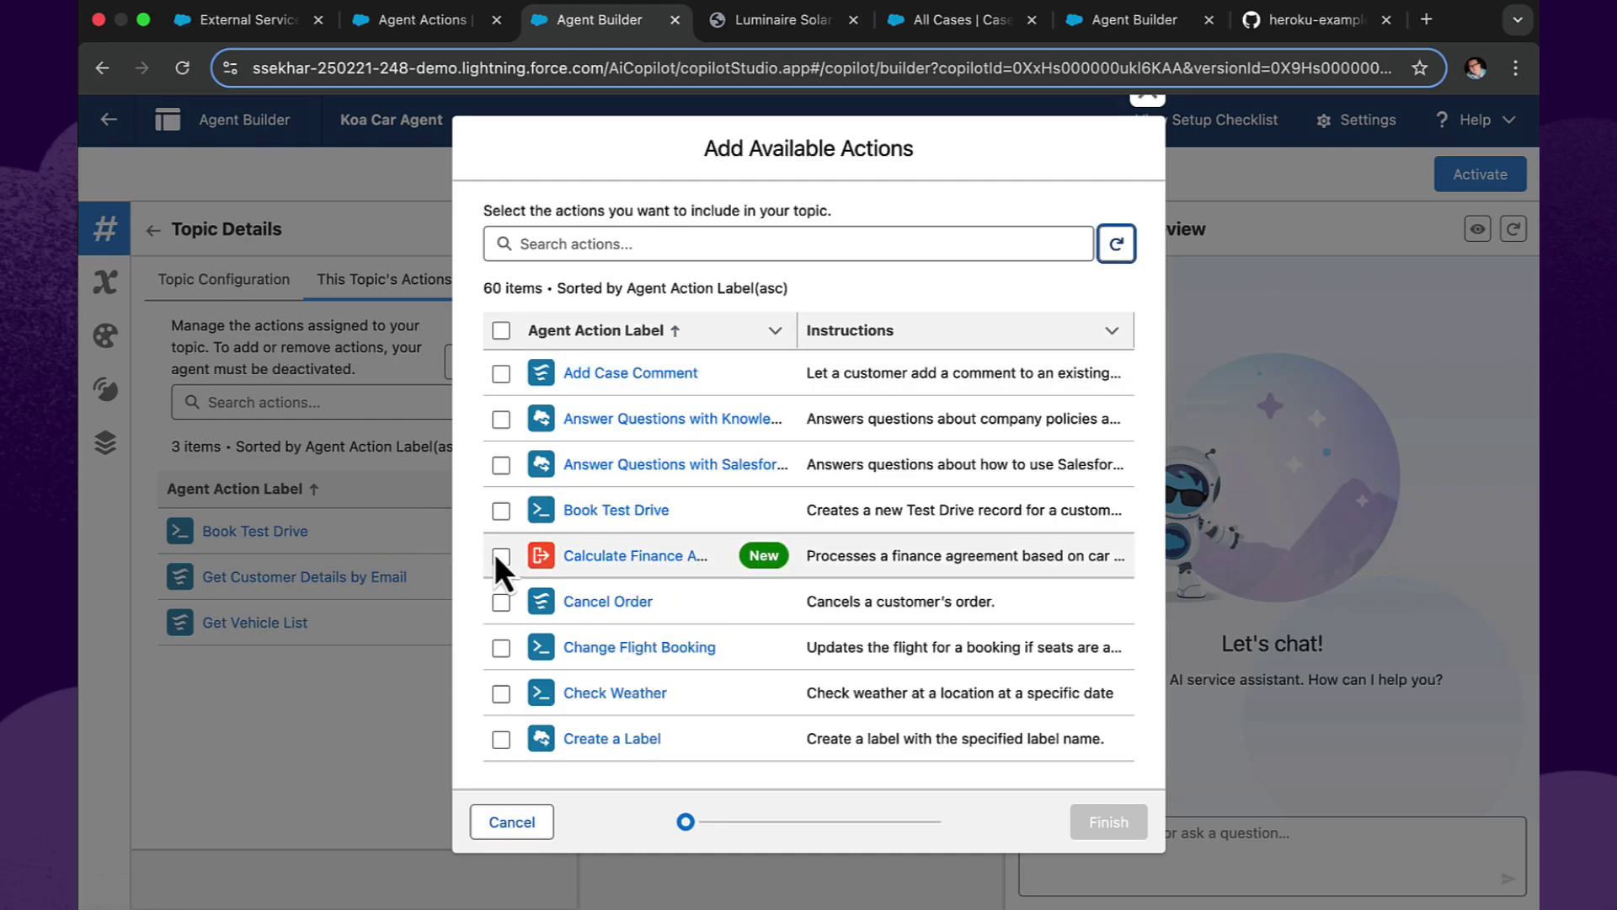
click(501, 557)
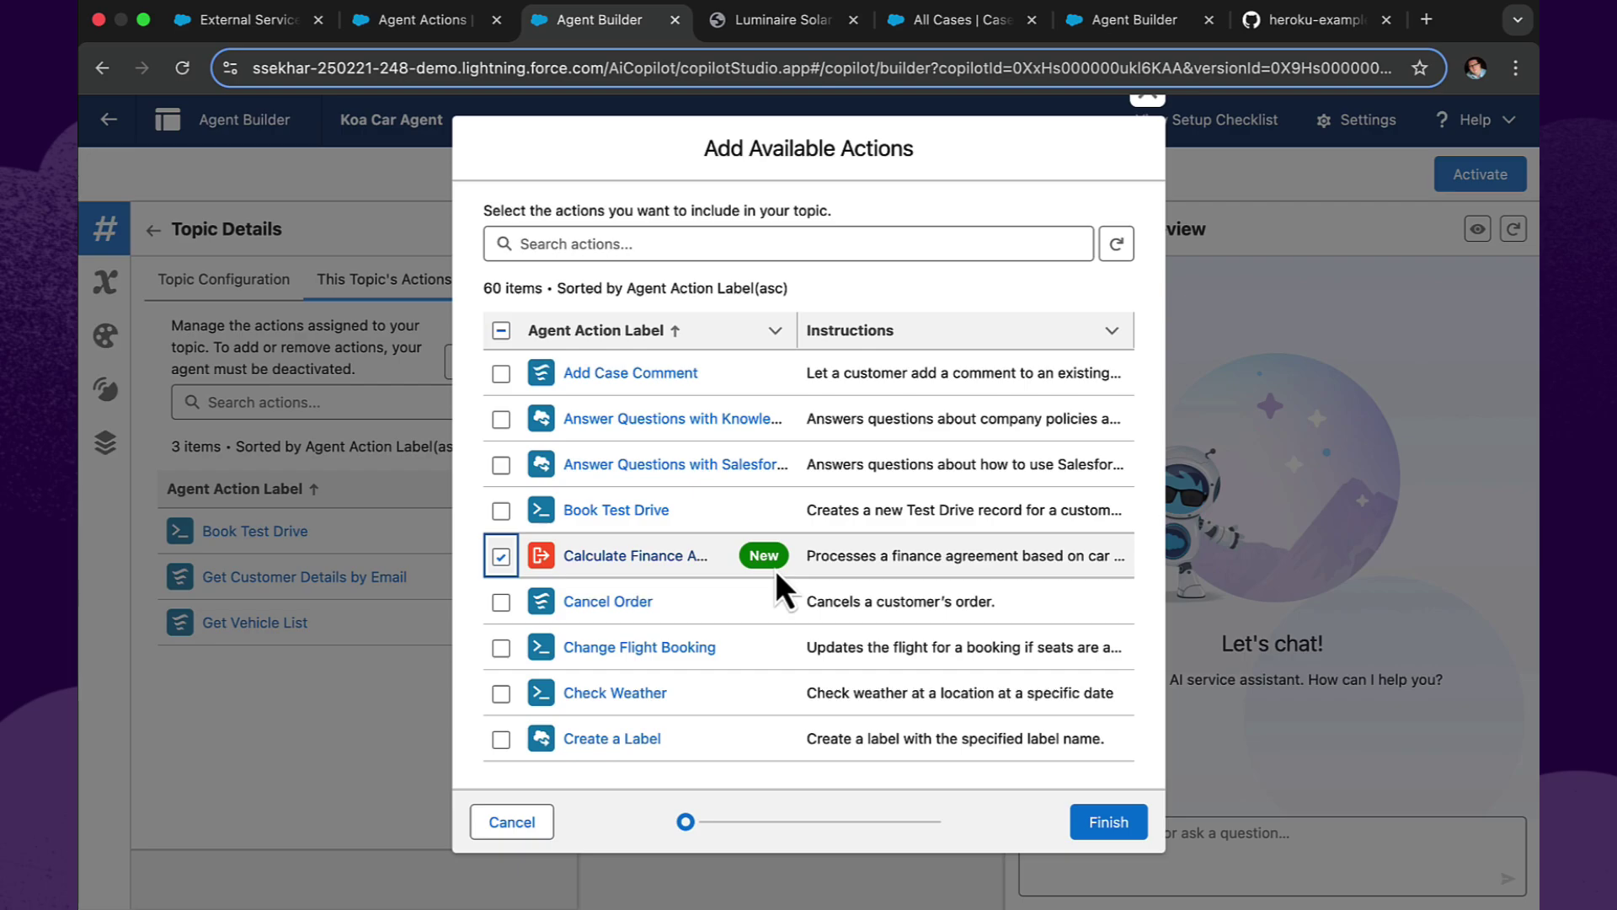
click(1107, 820)
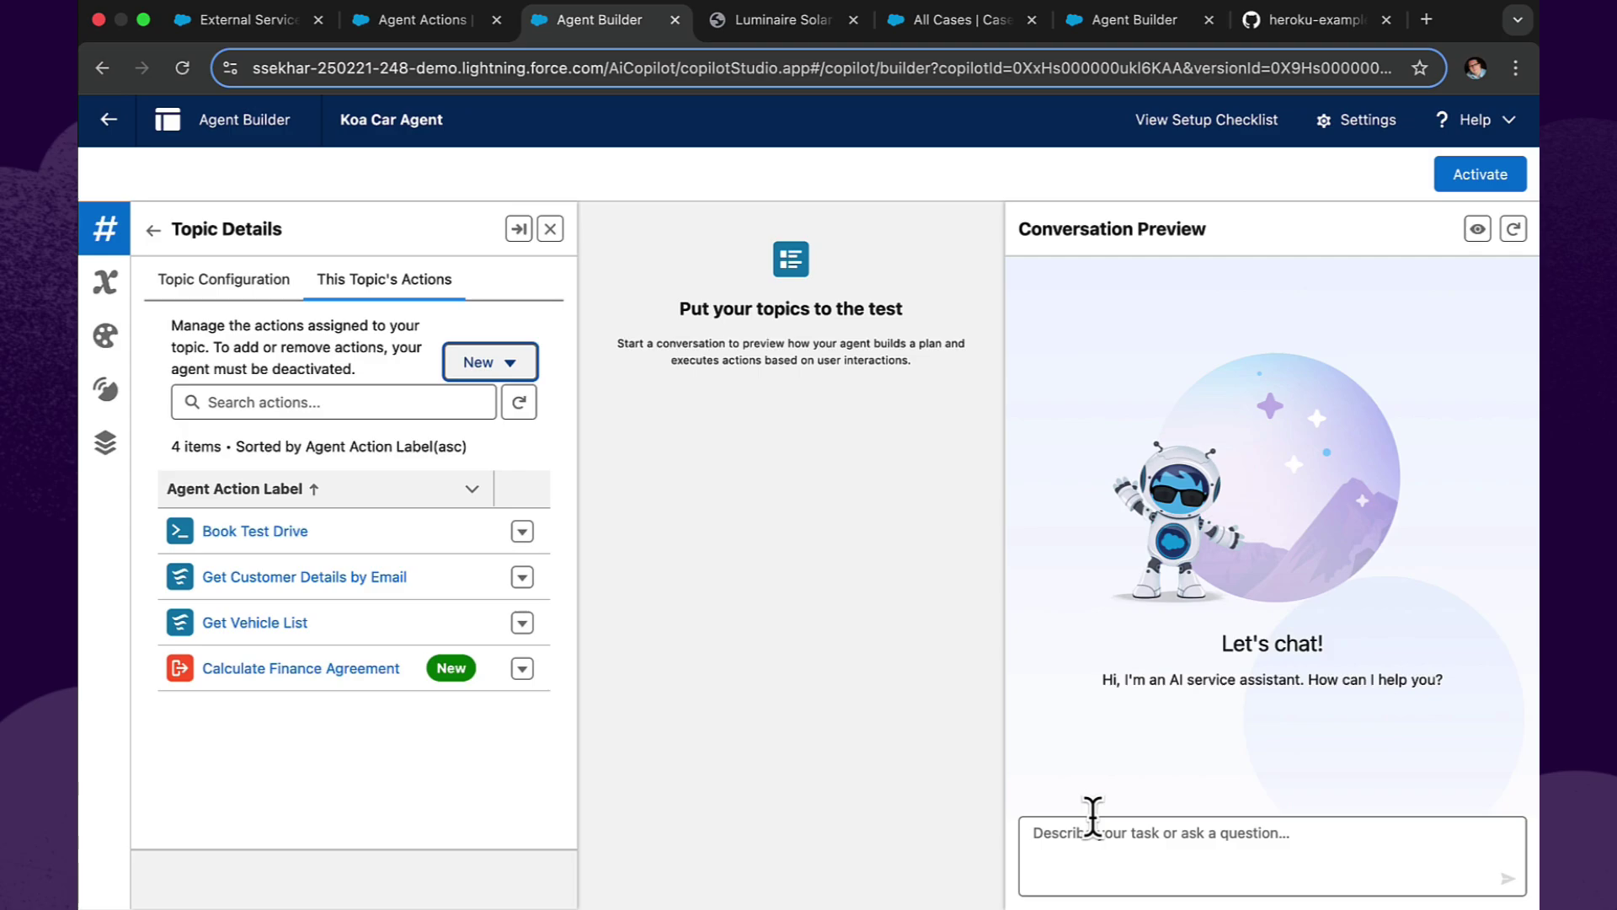
Step: Ask the preview agent for a competitive car finance estimate
click(1137, 839)
text(I want to buy a car with a $1,000 down payment, a max 5% interest rate, and a term over 3 years. Can you provide a competitive finance estimate?)
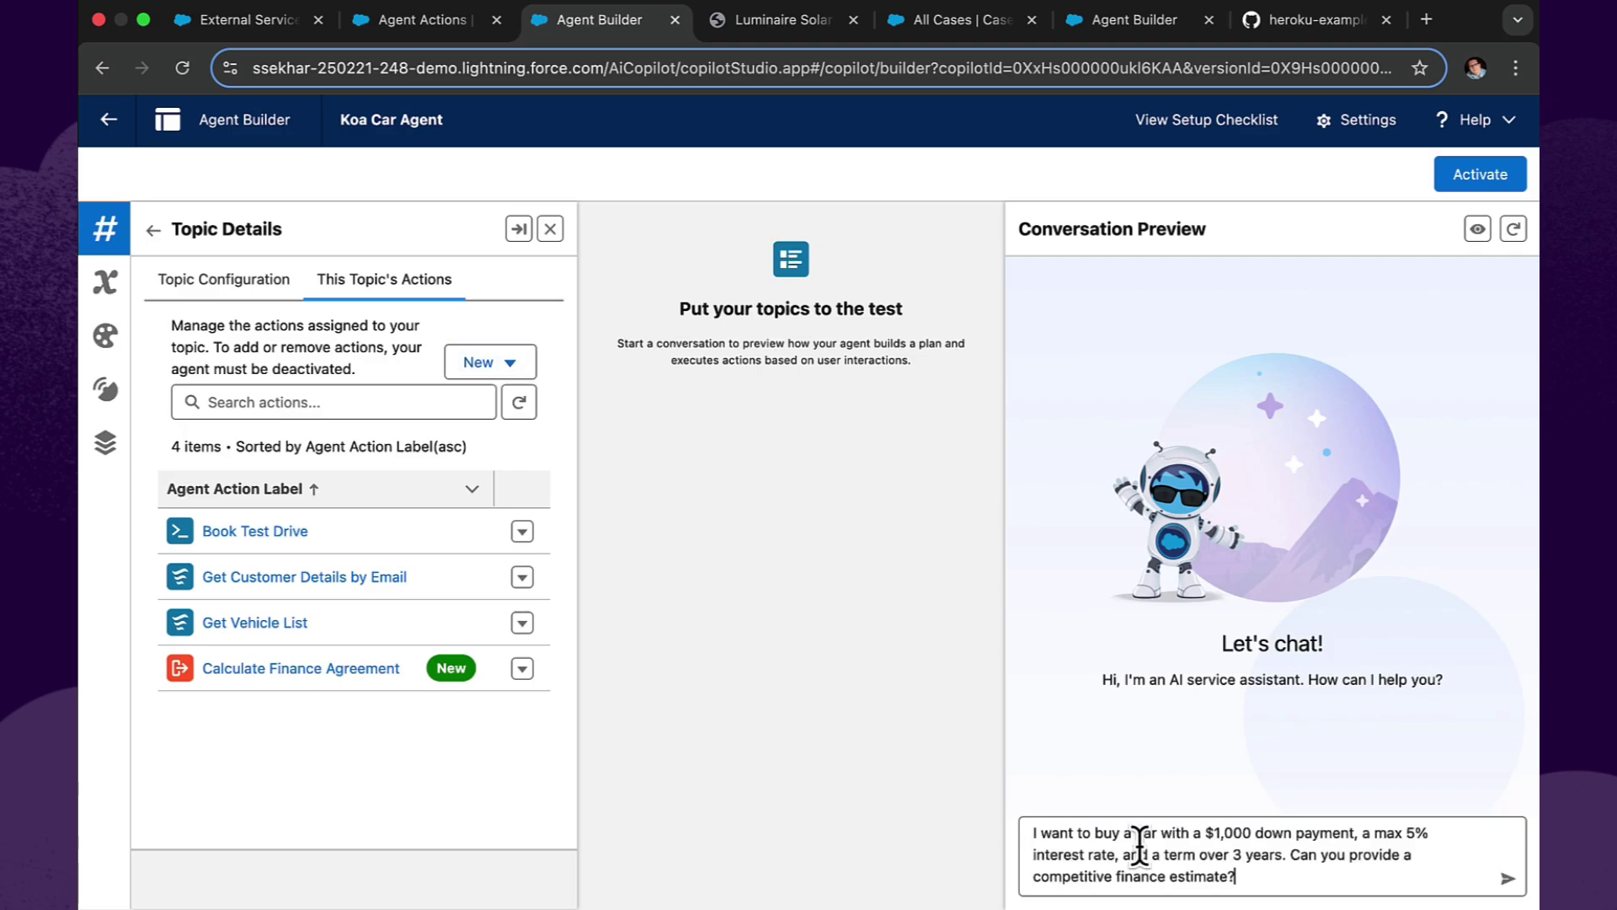
key(Return)
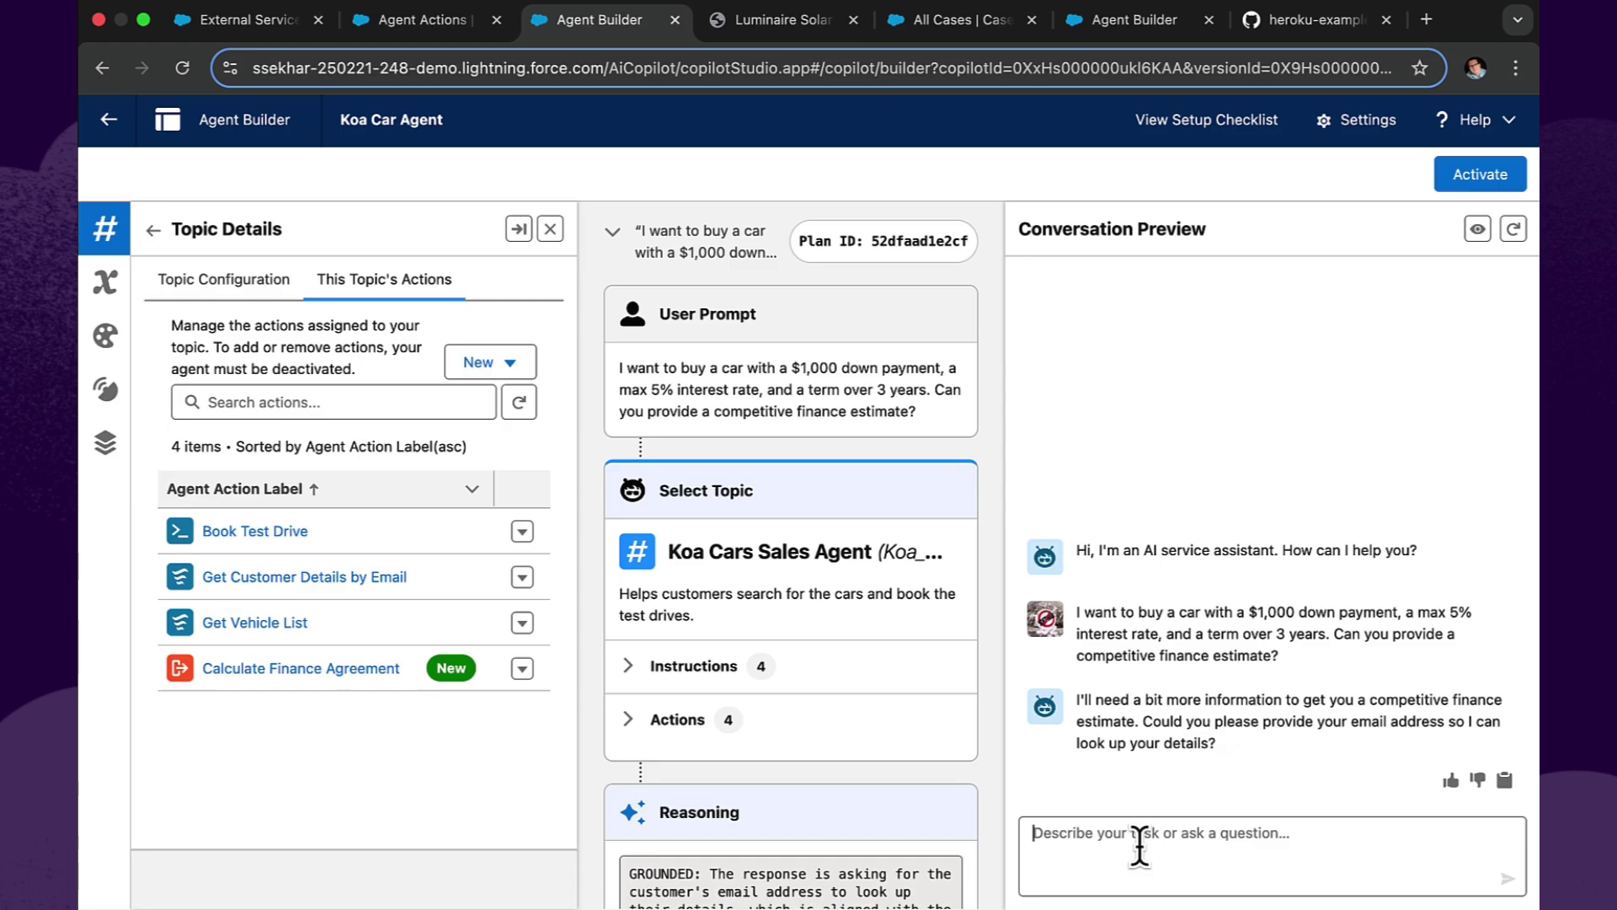
Step: Reply with the customer's email address so the agent can look up their details
click(1073, 833)
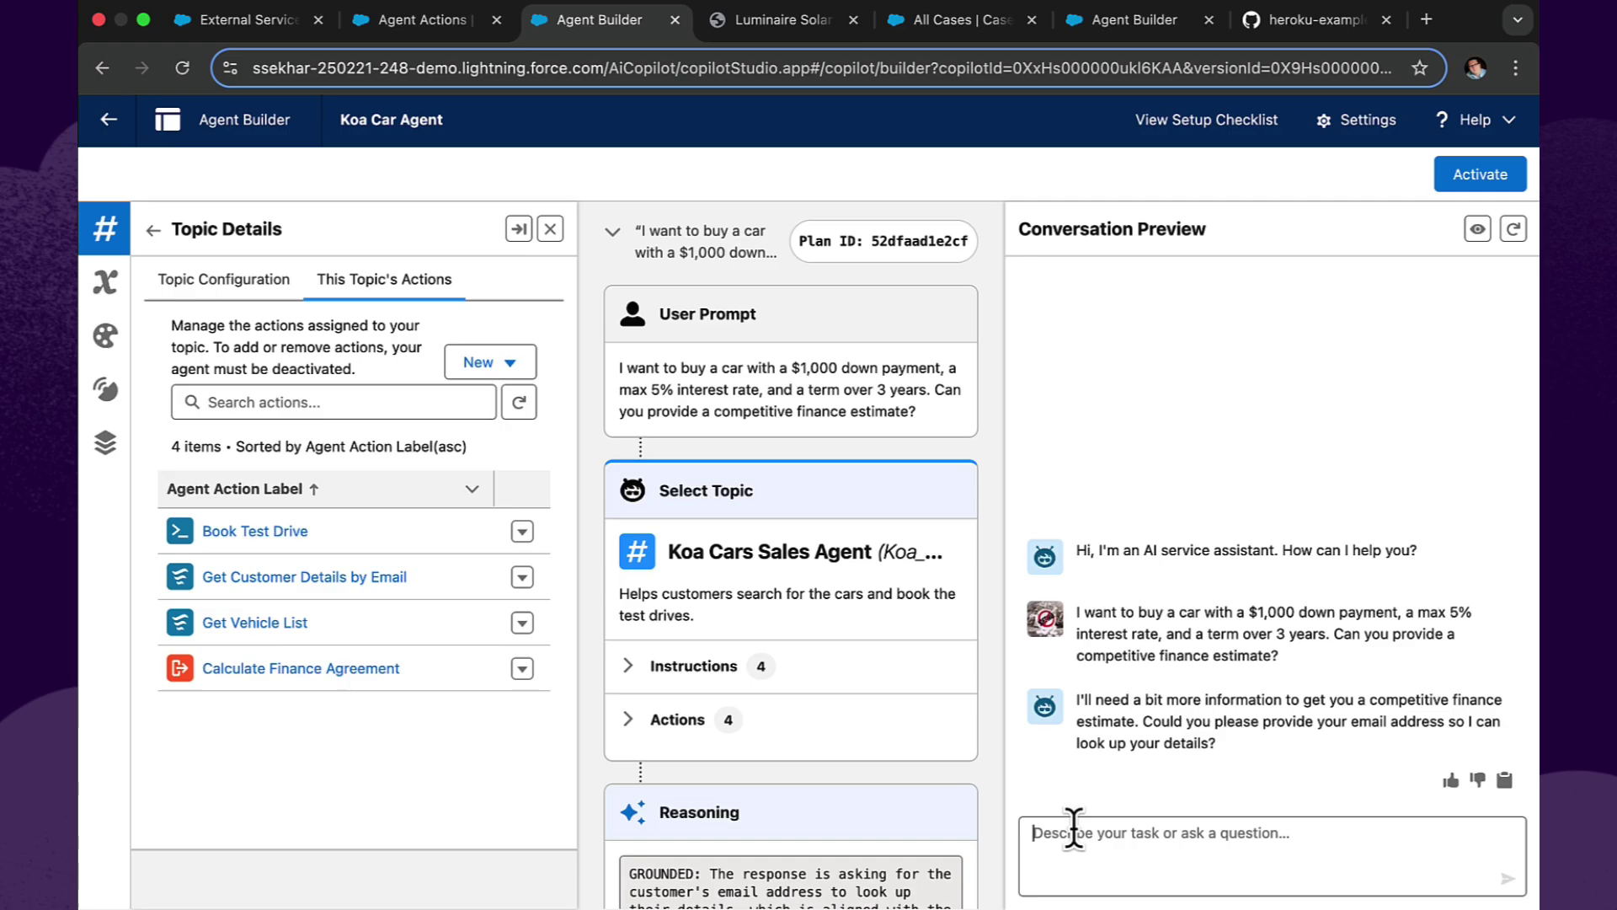
key(ctrl+v)
key(Return)
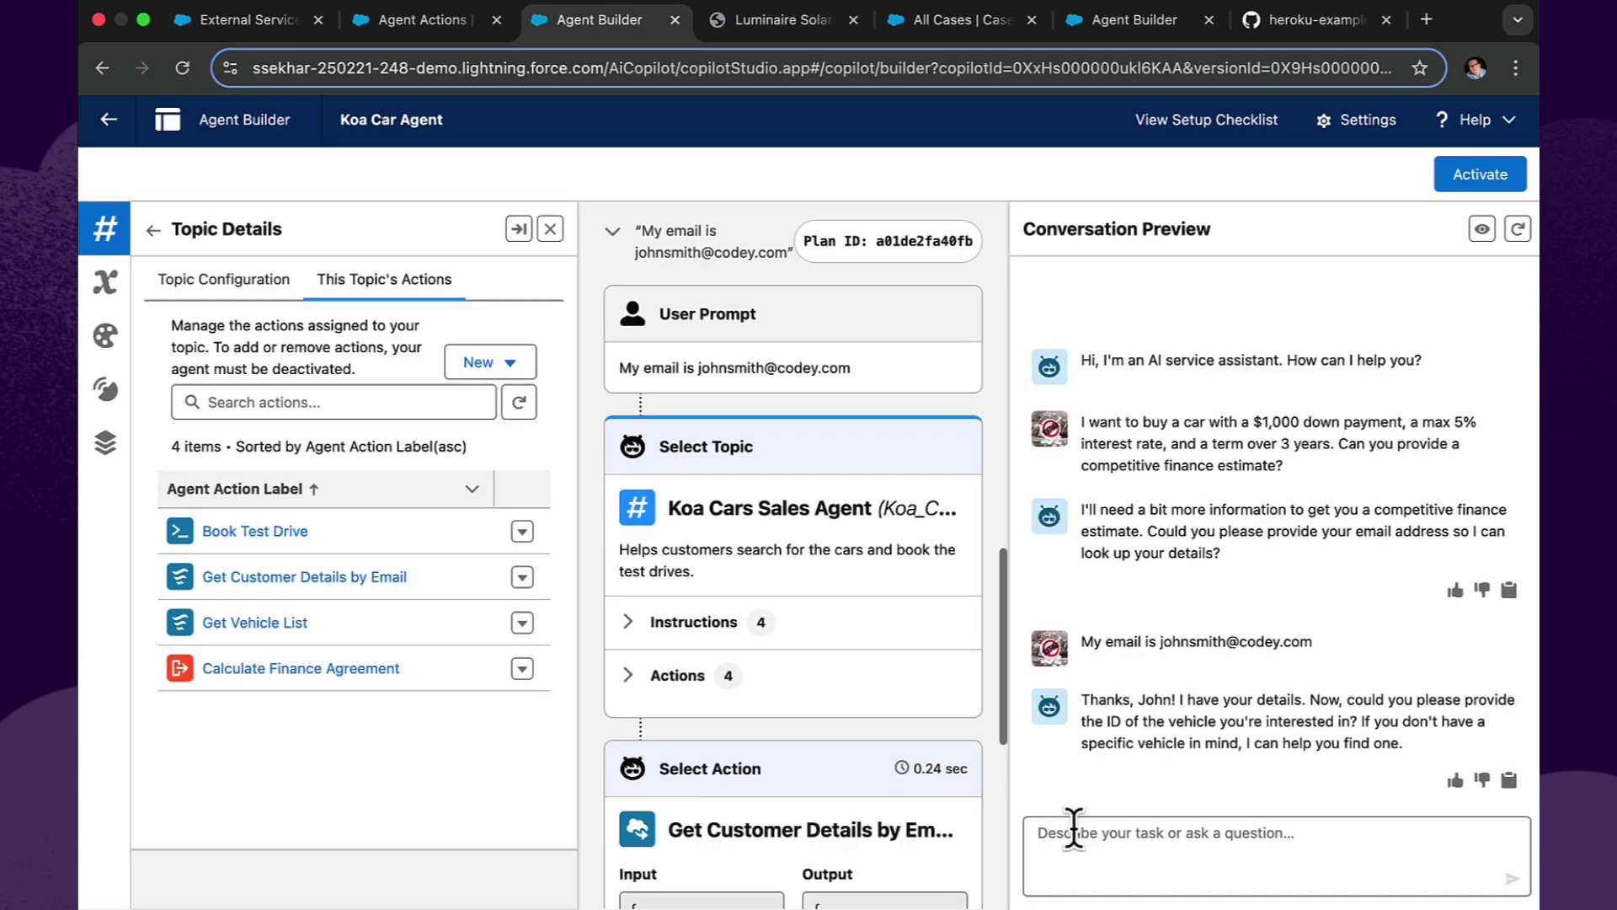
Step: Tell the agent the chosen vehicle is the Zig model M3
click(1073, 830)
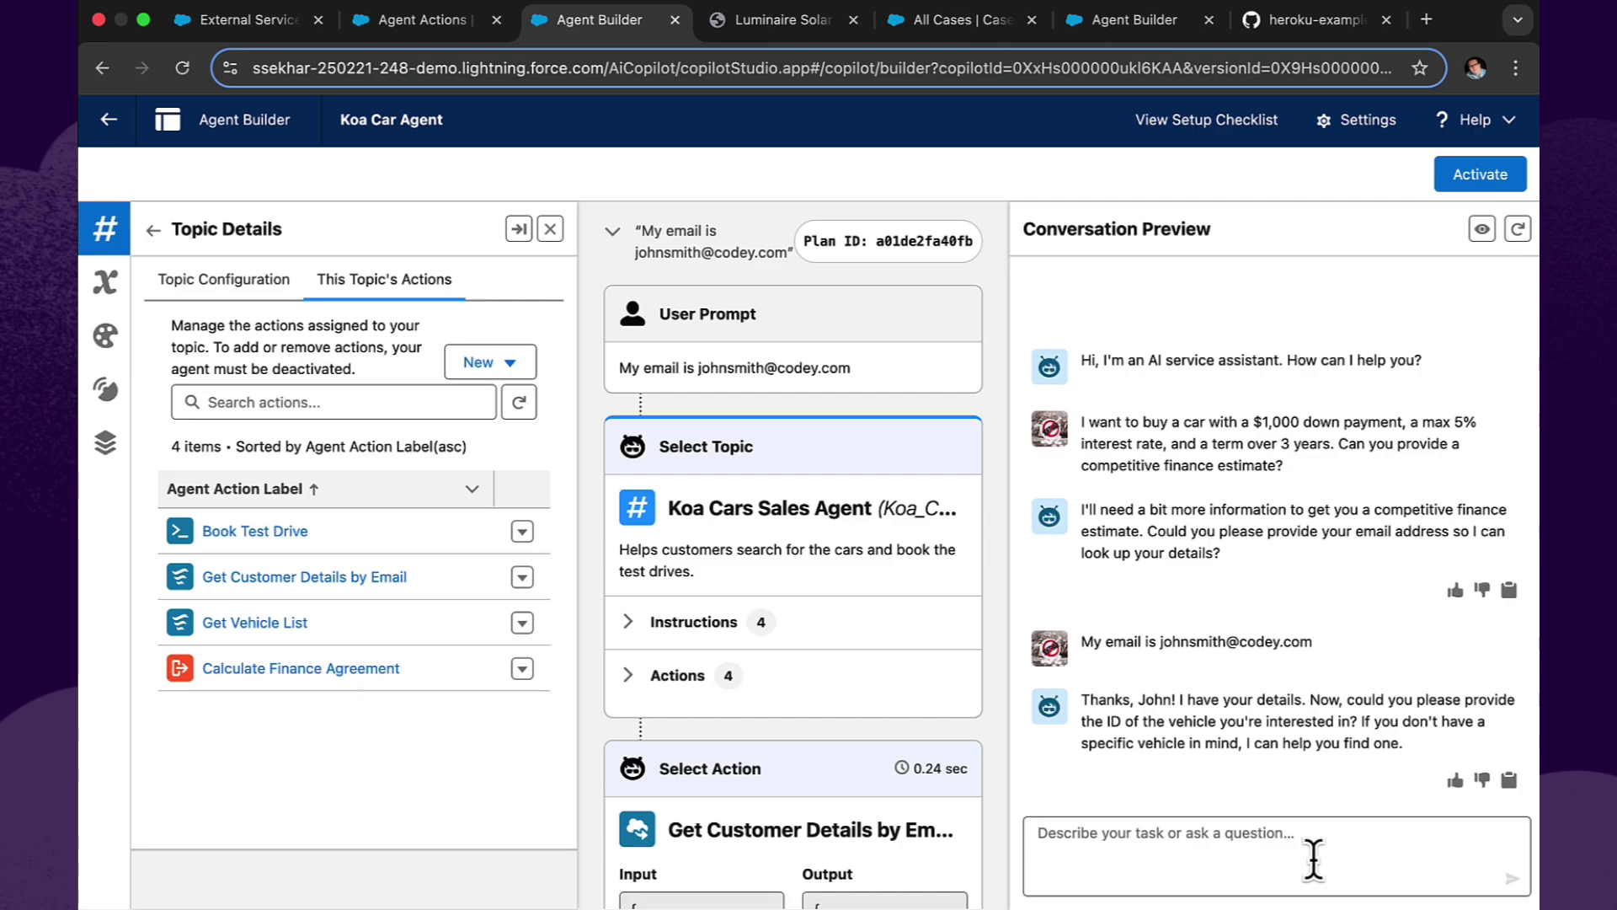
text(I like make Zig model M3)
key(Return)
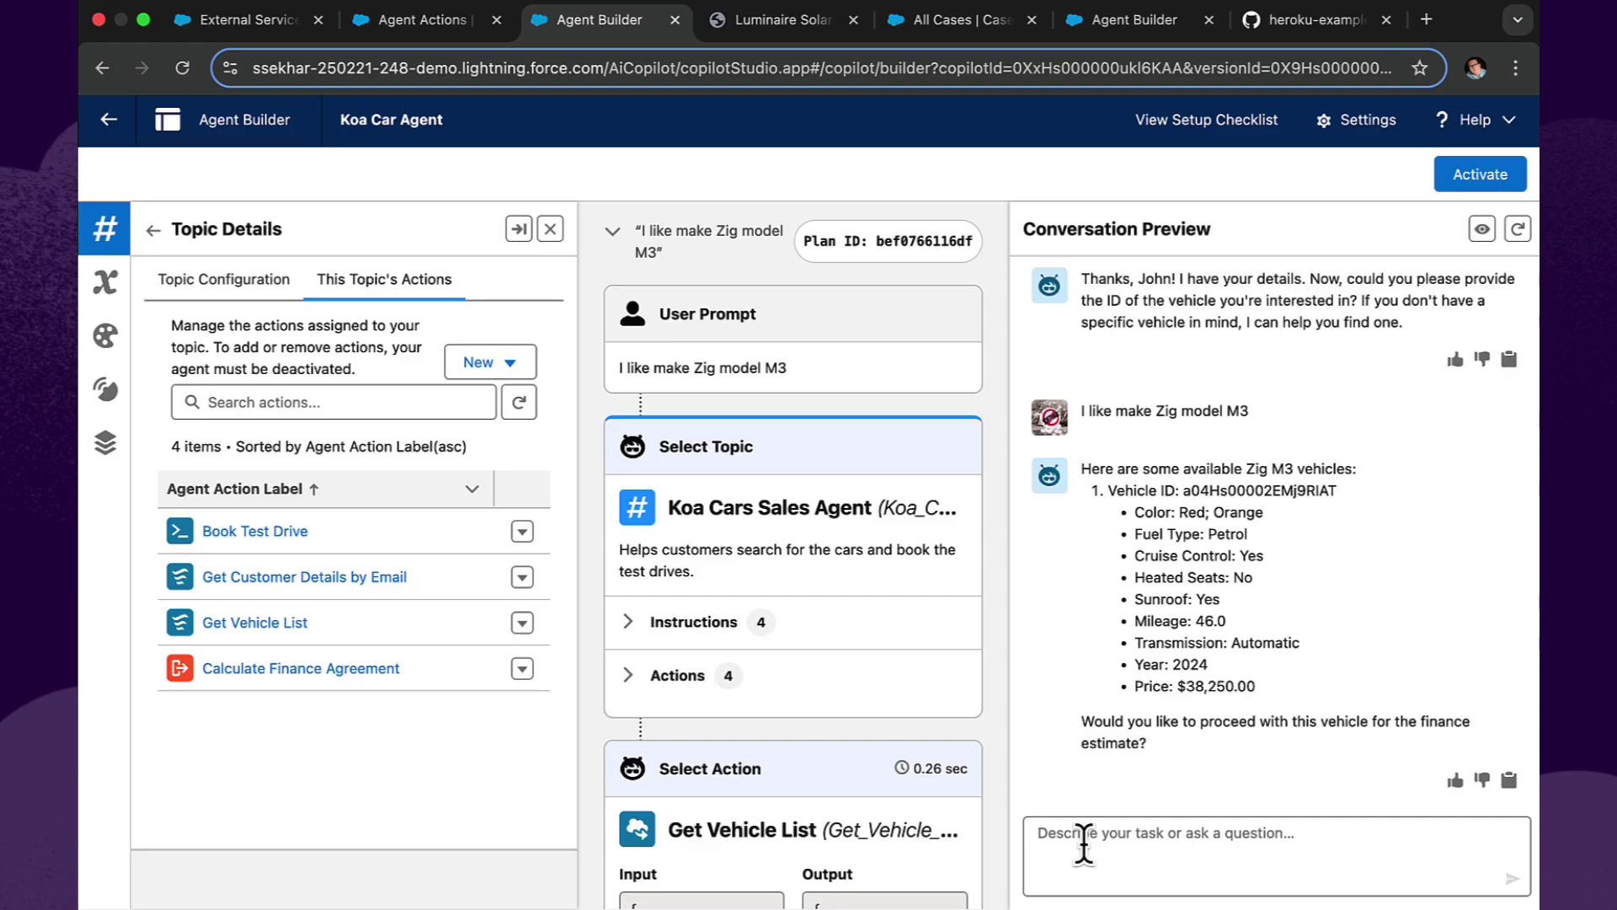
Step: Answer 'Yes' to proceed with the Zig M3 finance estimate
text(Yes)
key(Return)
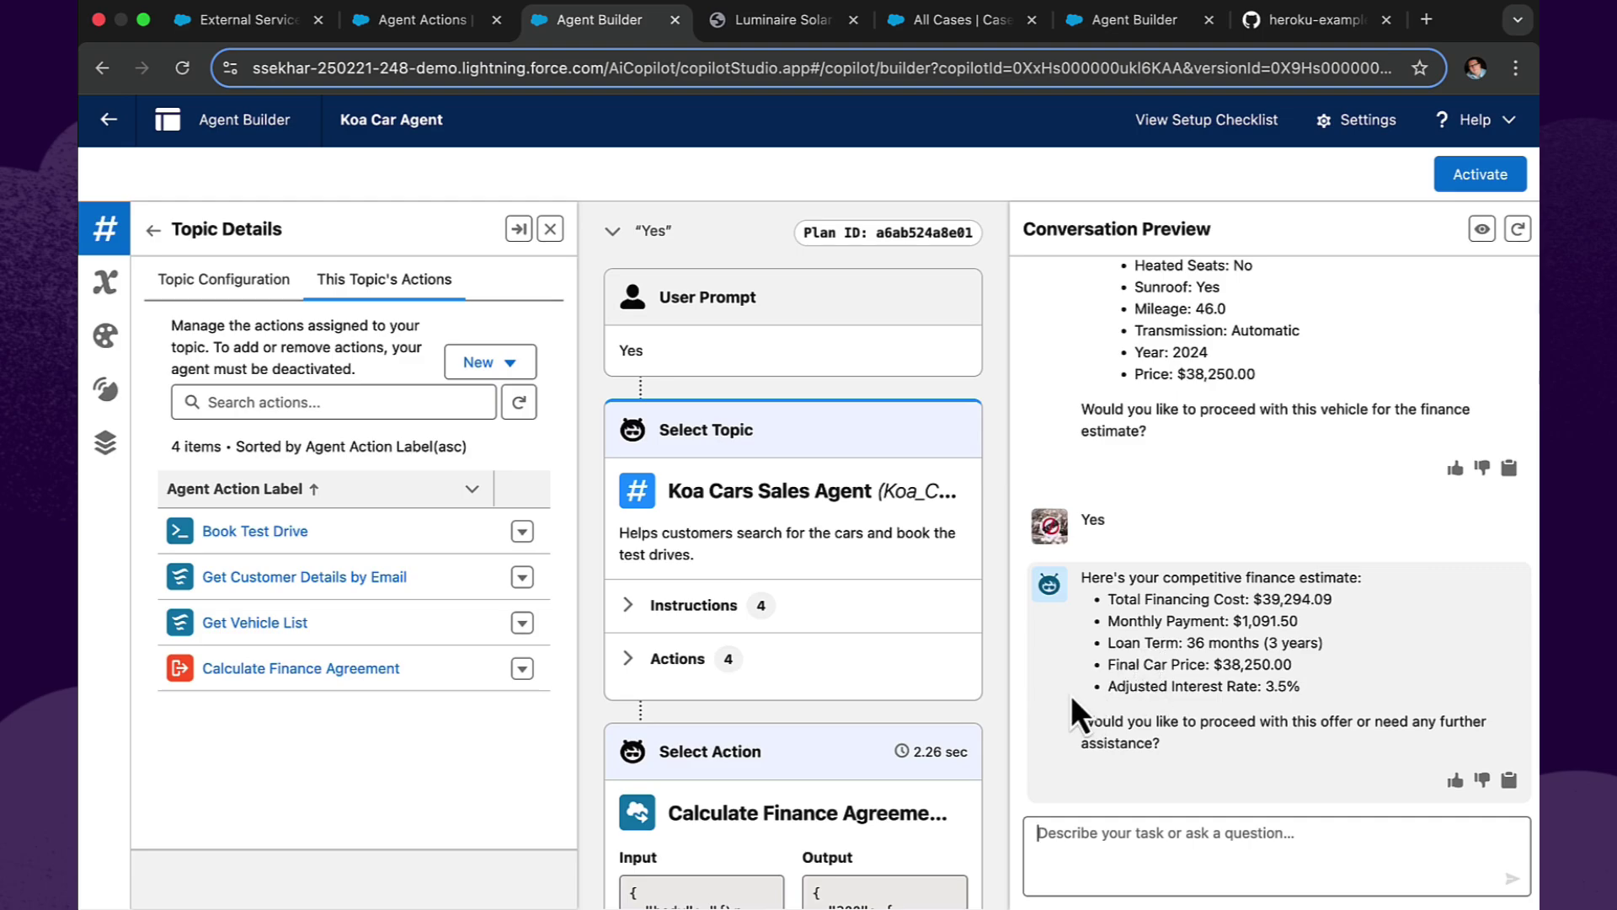
scroll(929, 675, down, 2)
click(763, 18)
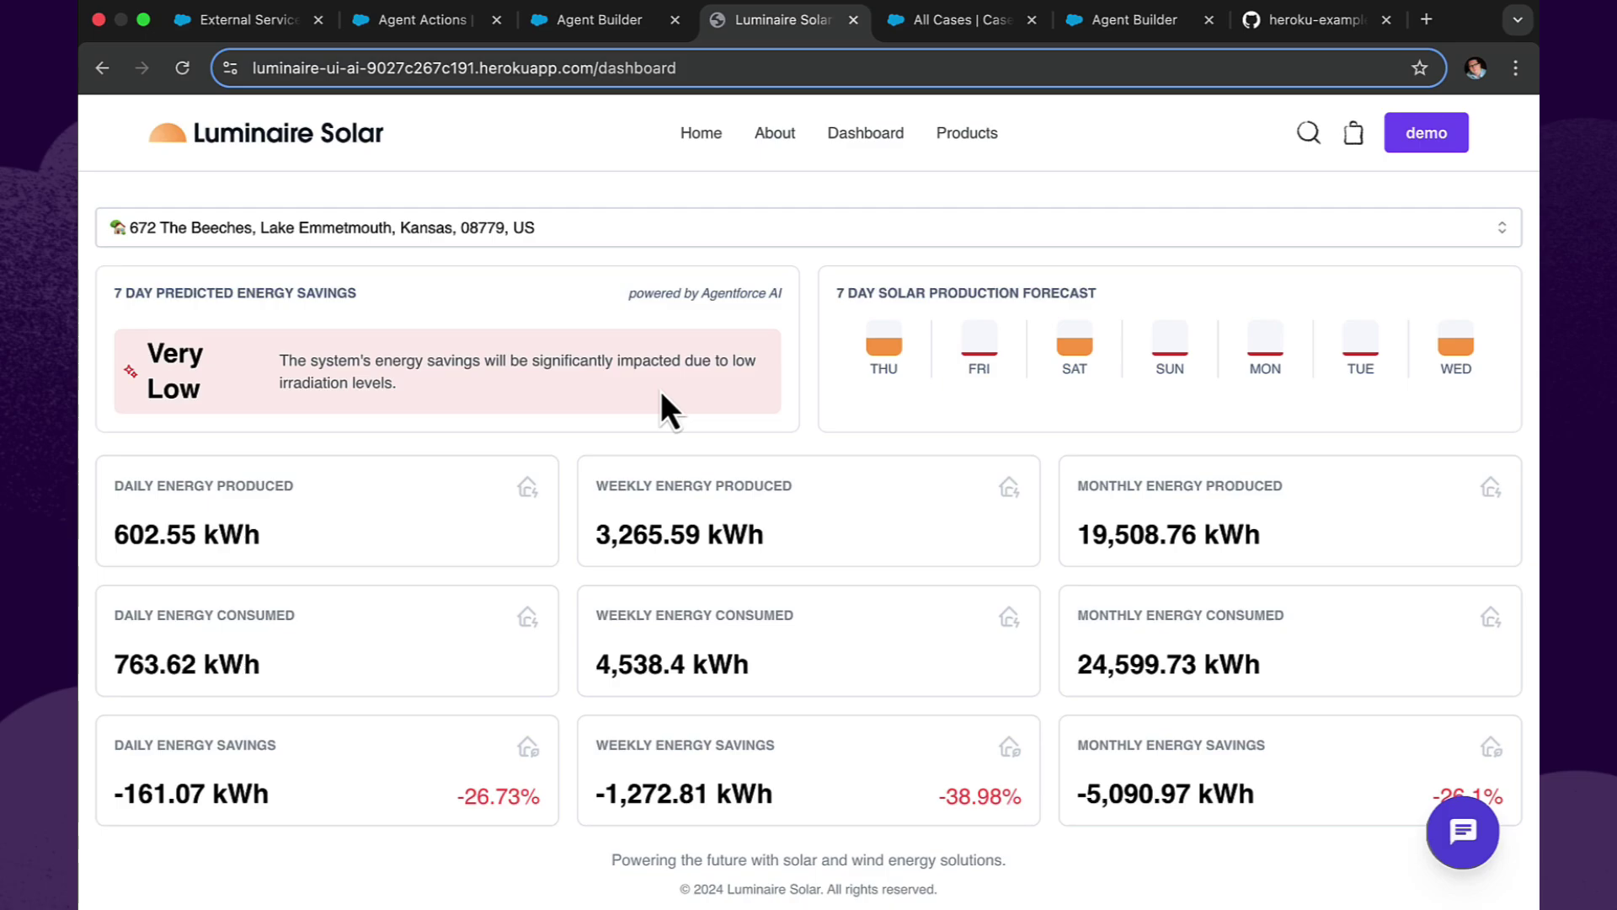
Step: Ask the Luminaire agent chat to analyze this month's system metrics, then accept a help case with 'Yes'
click(1469, 846)
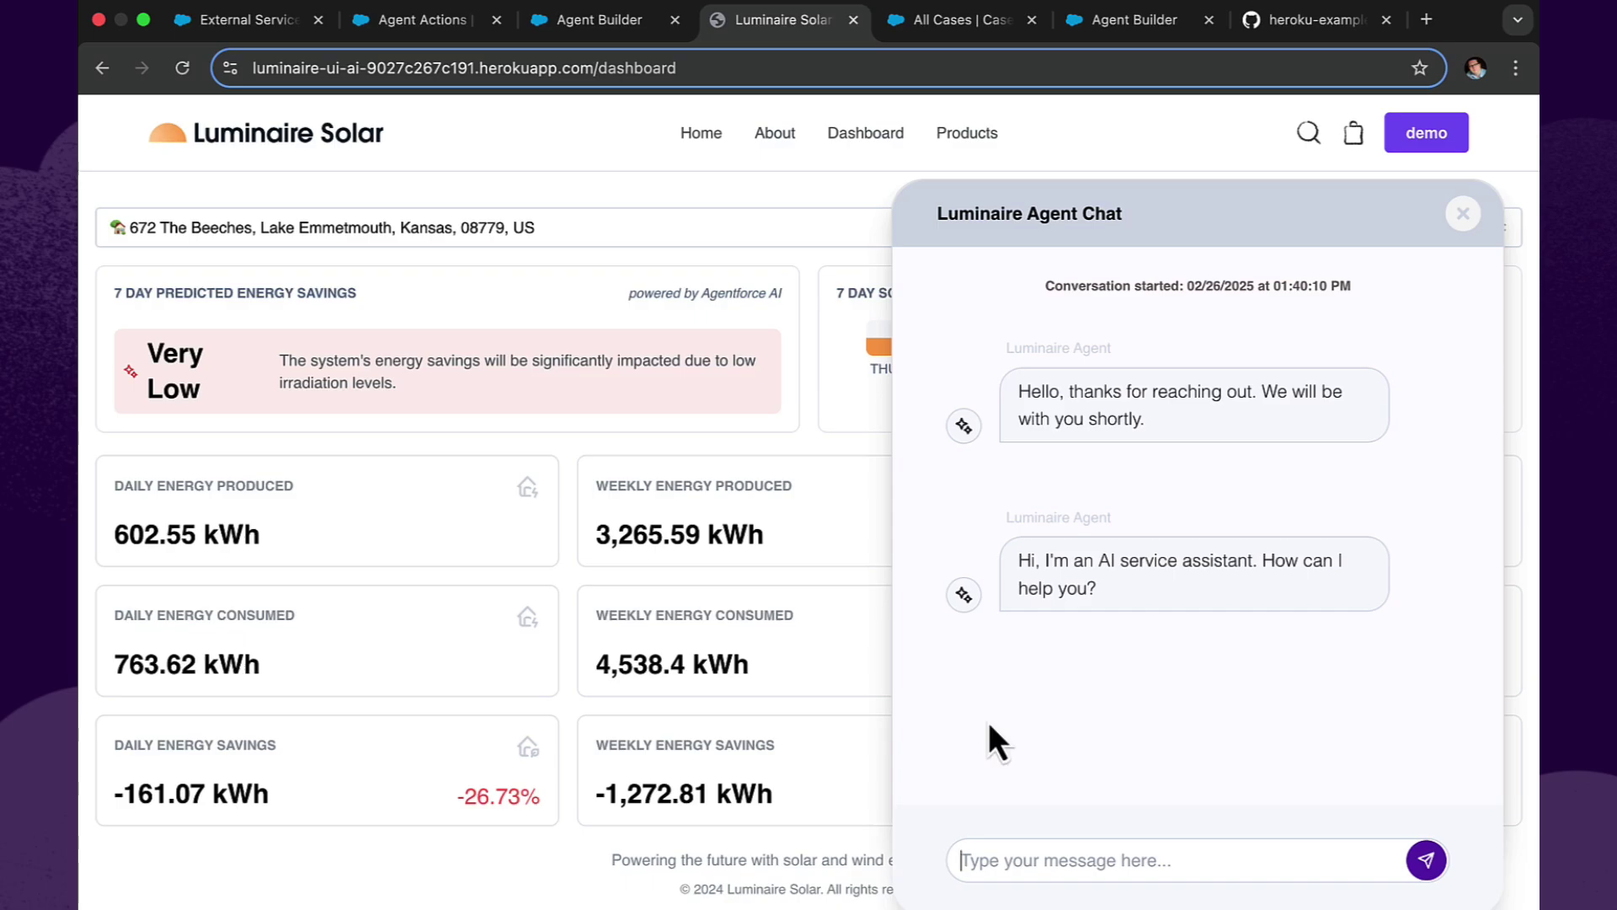
text(Can you analyze my system's metrics for the month?)
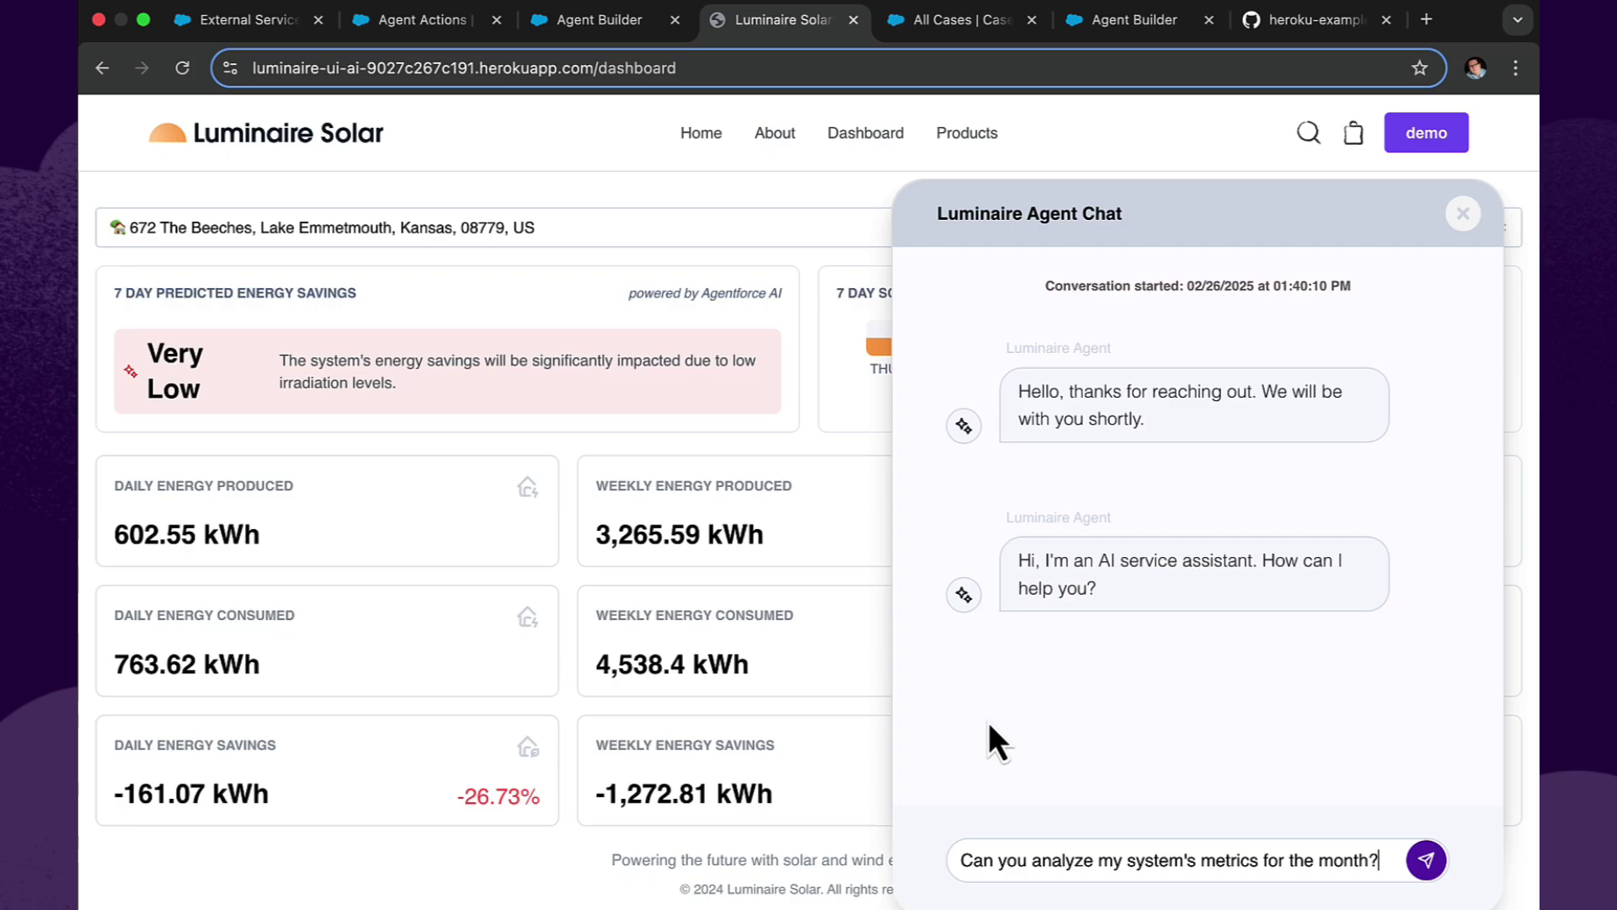
key(Return)
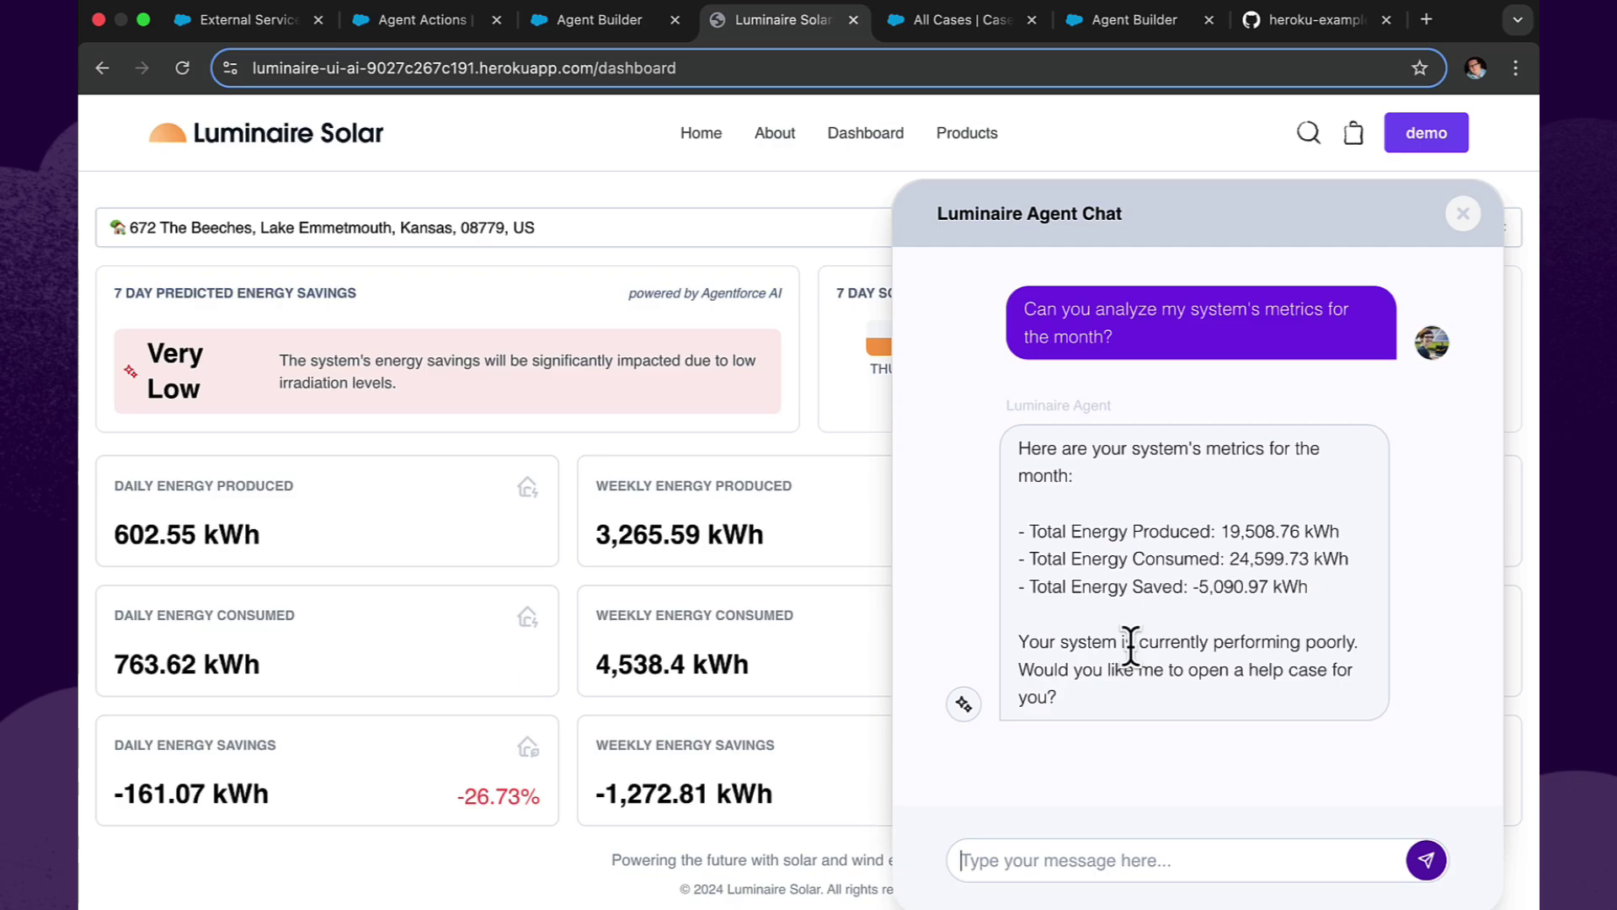
text(Yes)
key(Return)
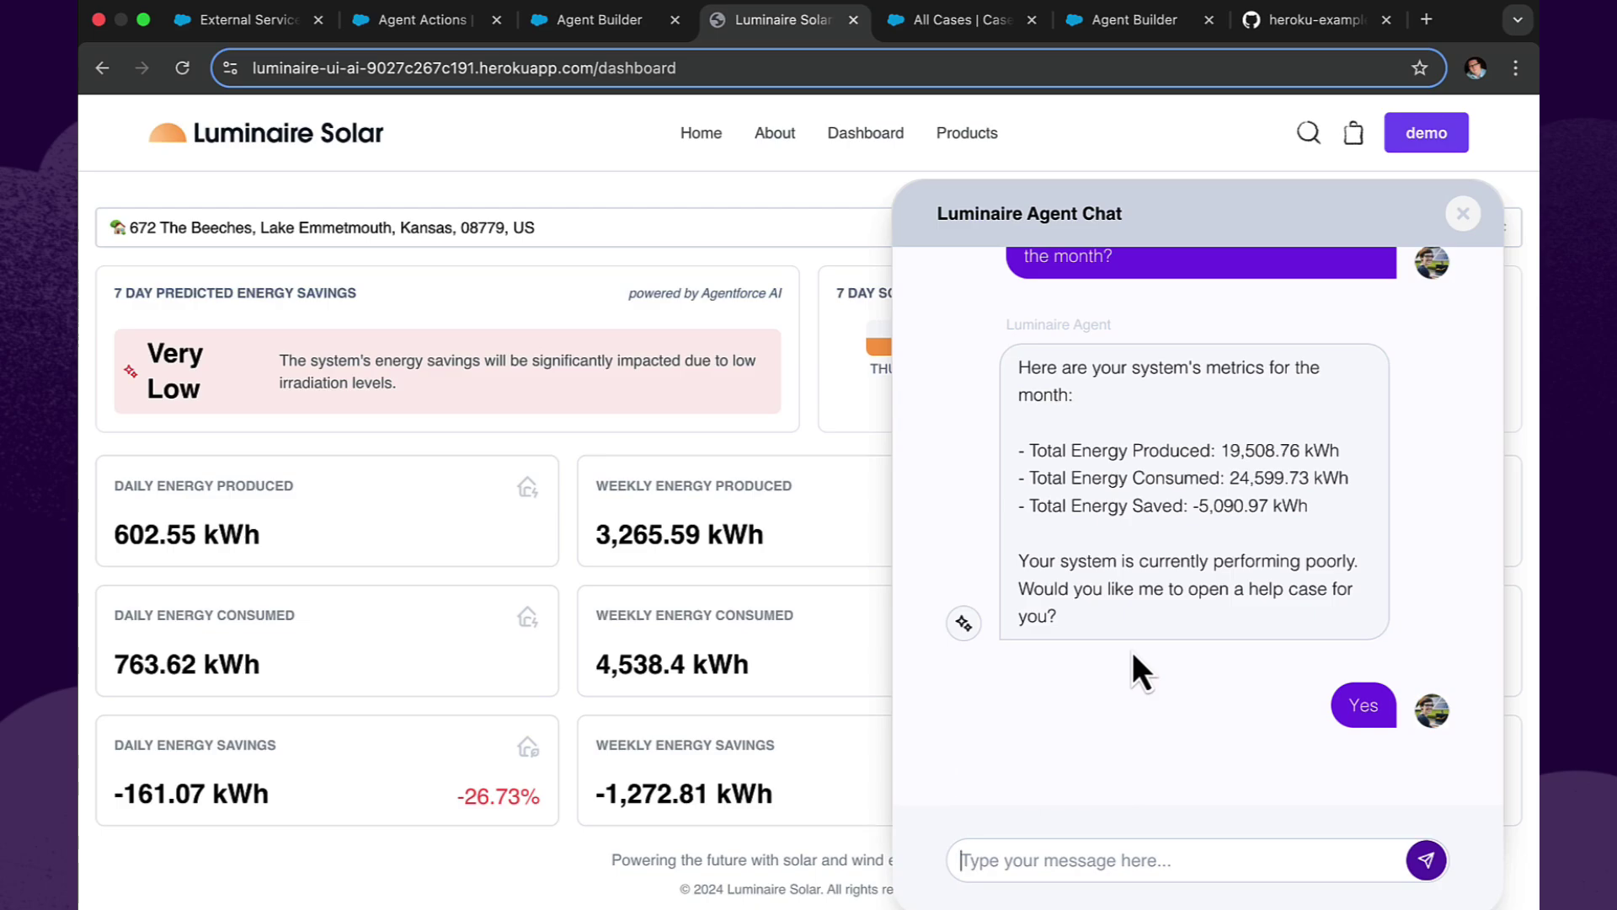
Step: Refresh All Cases and review the details of the newest help case
click(932, 25)
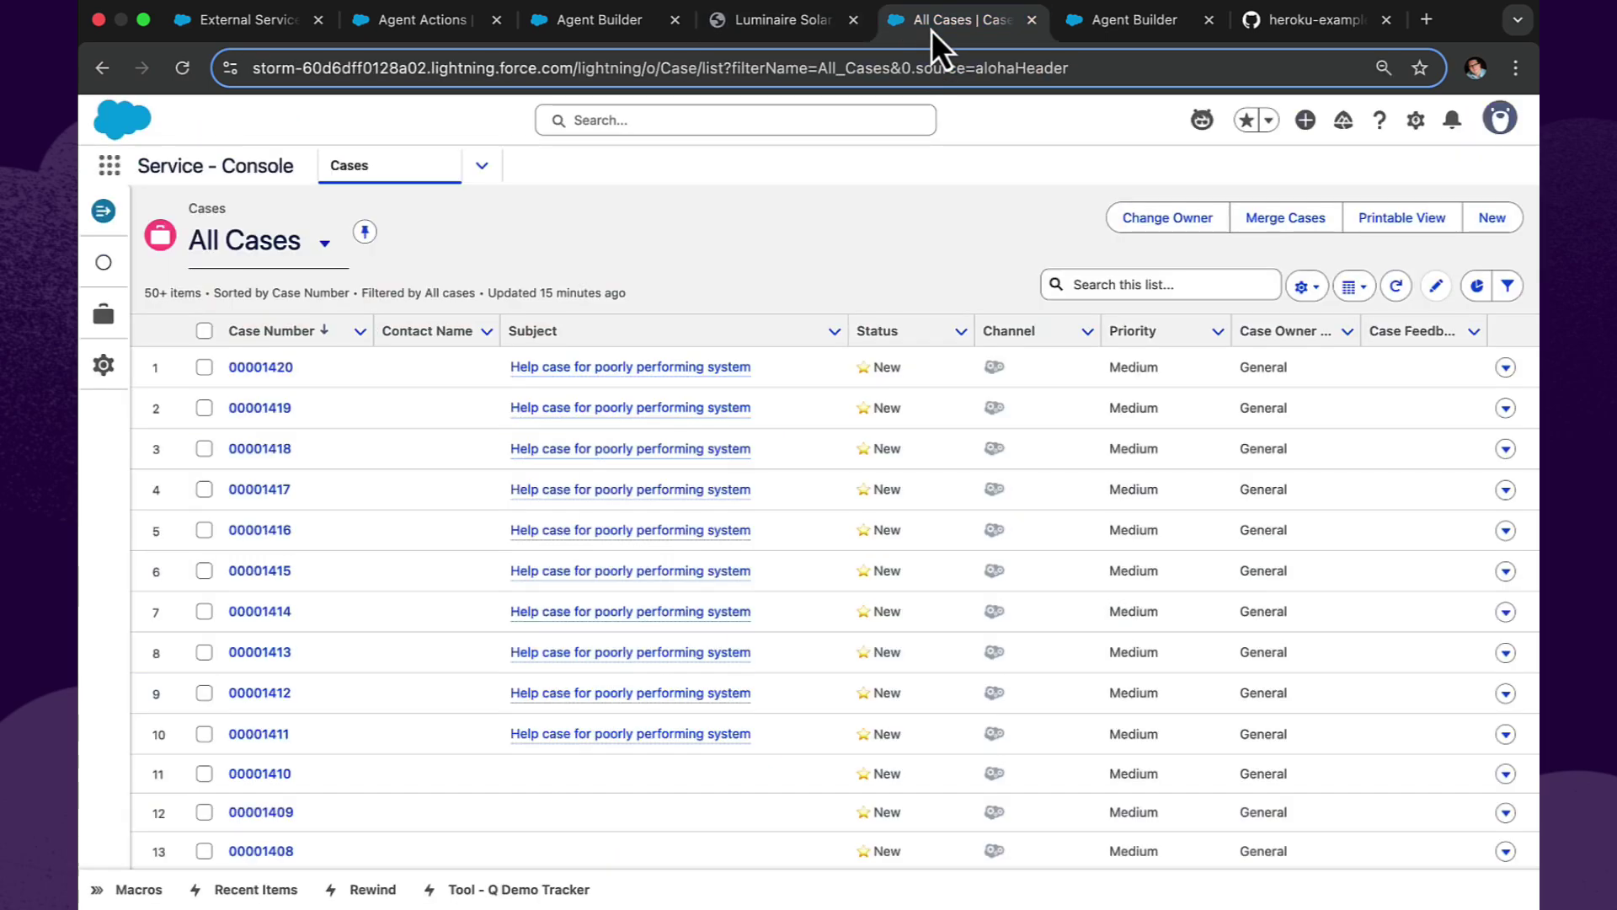
click(1395, 286)
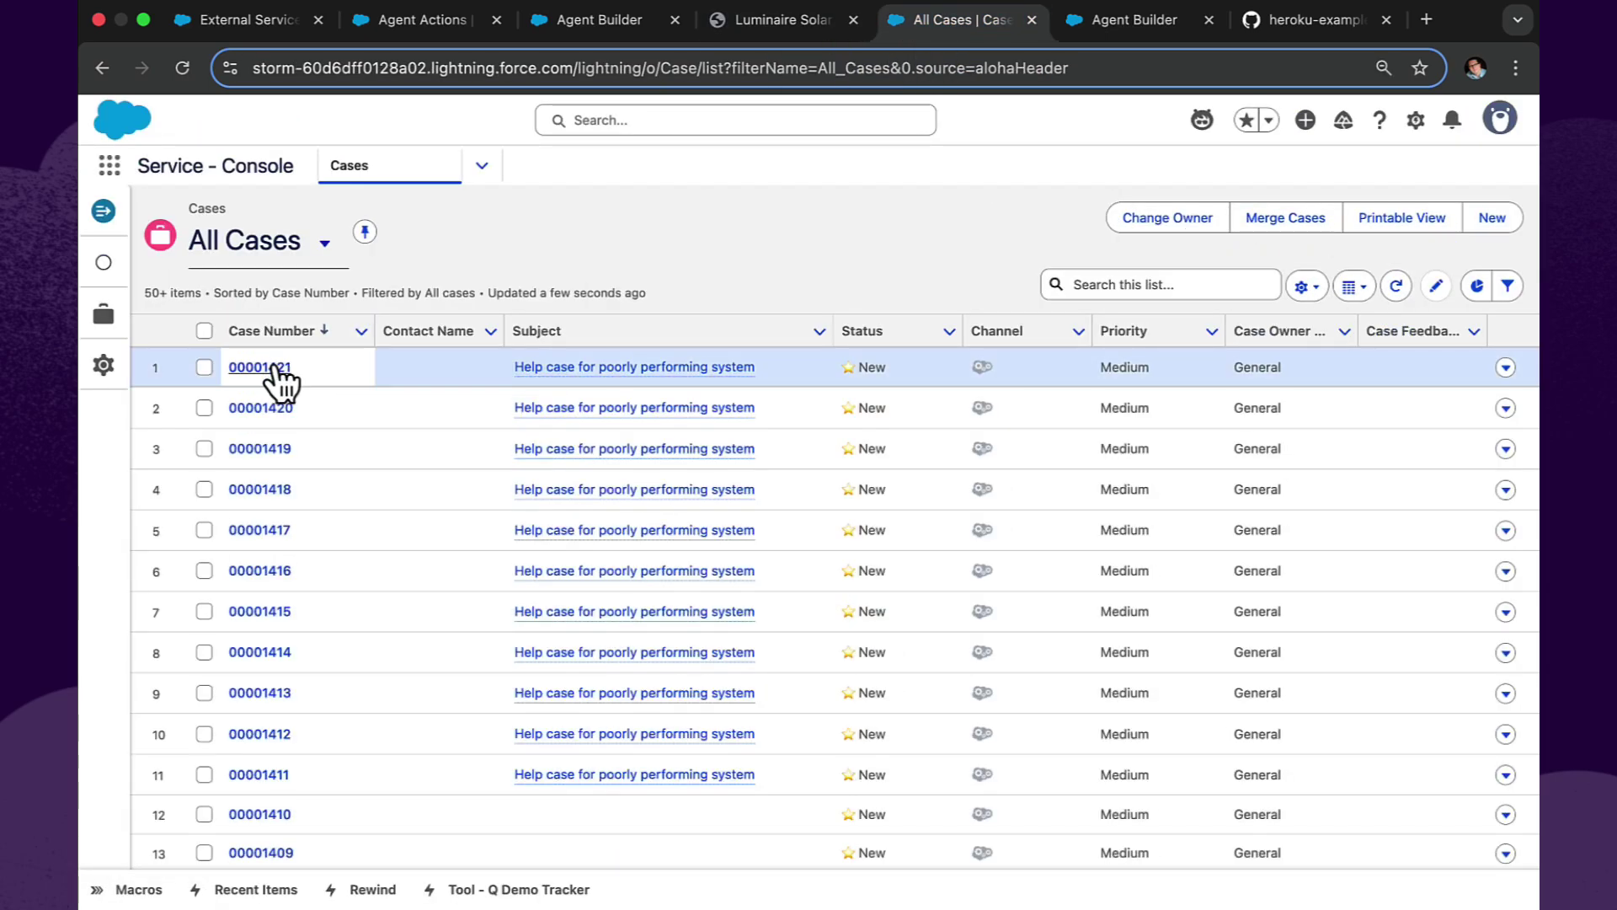
click(275, 367)
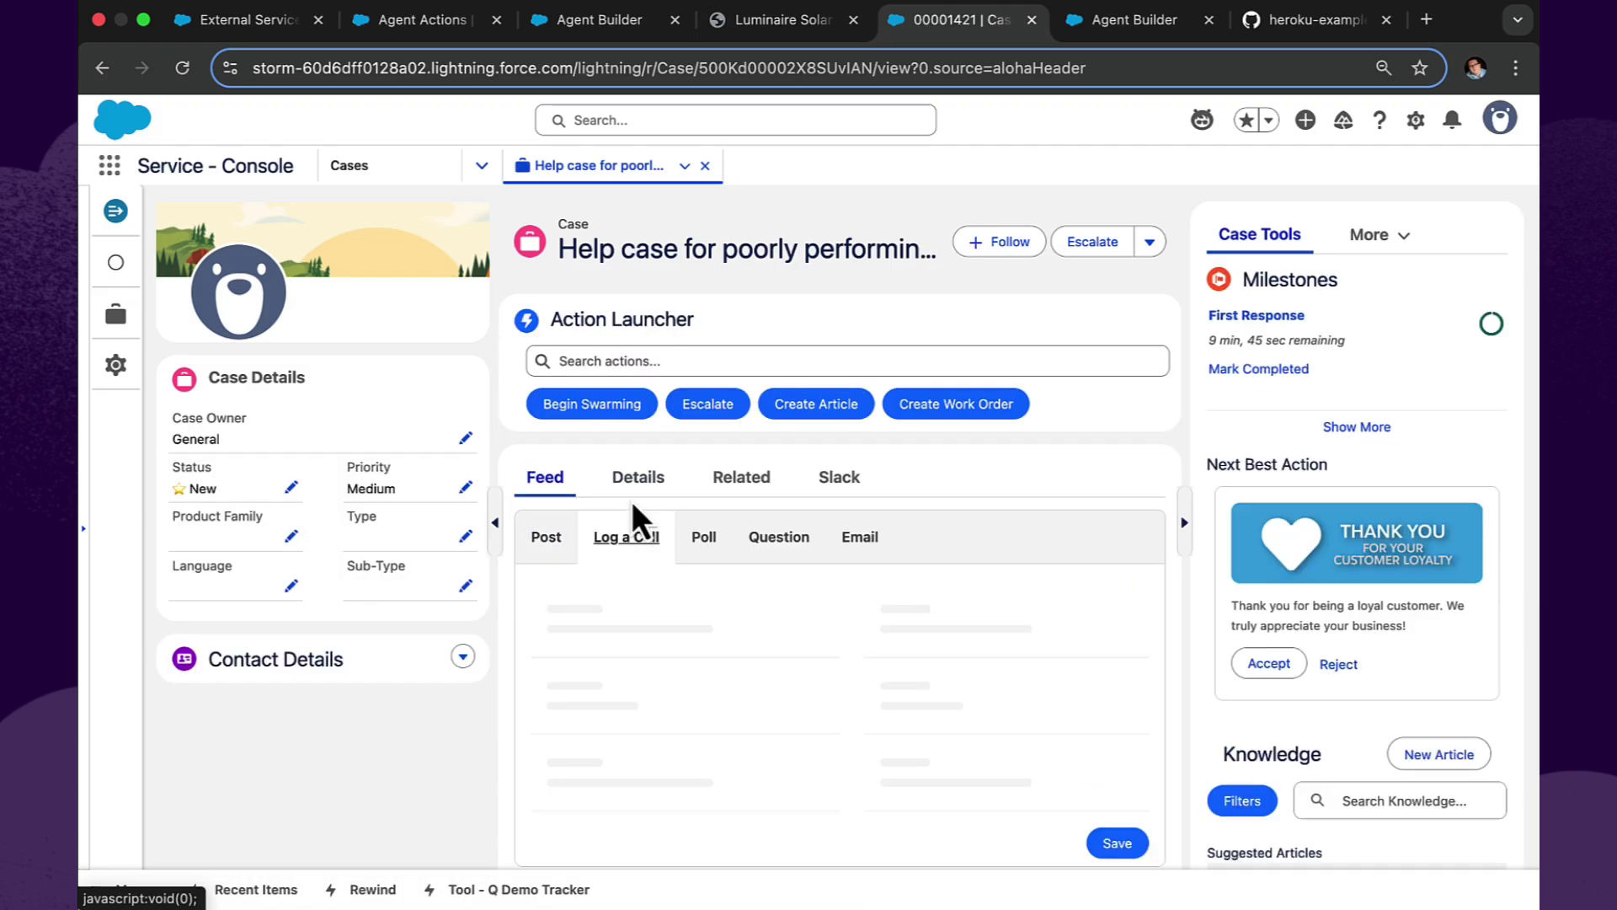
click(633, 501)
scroll(637, 504, down, 3)
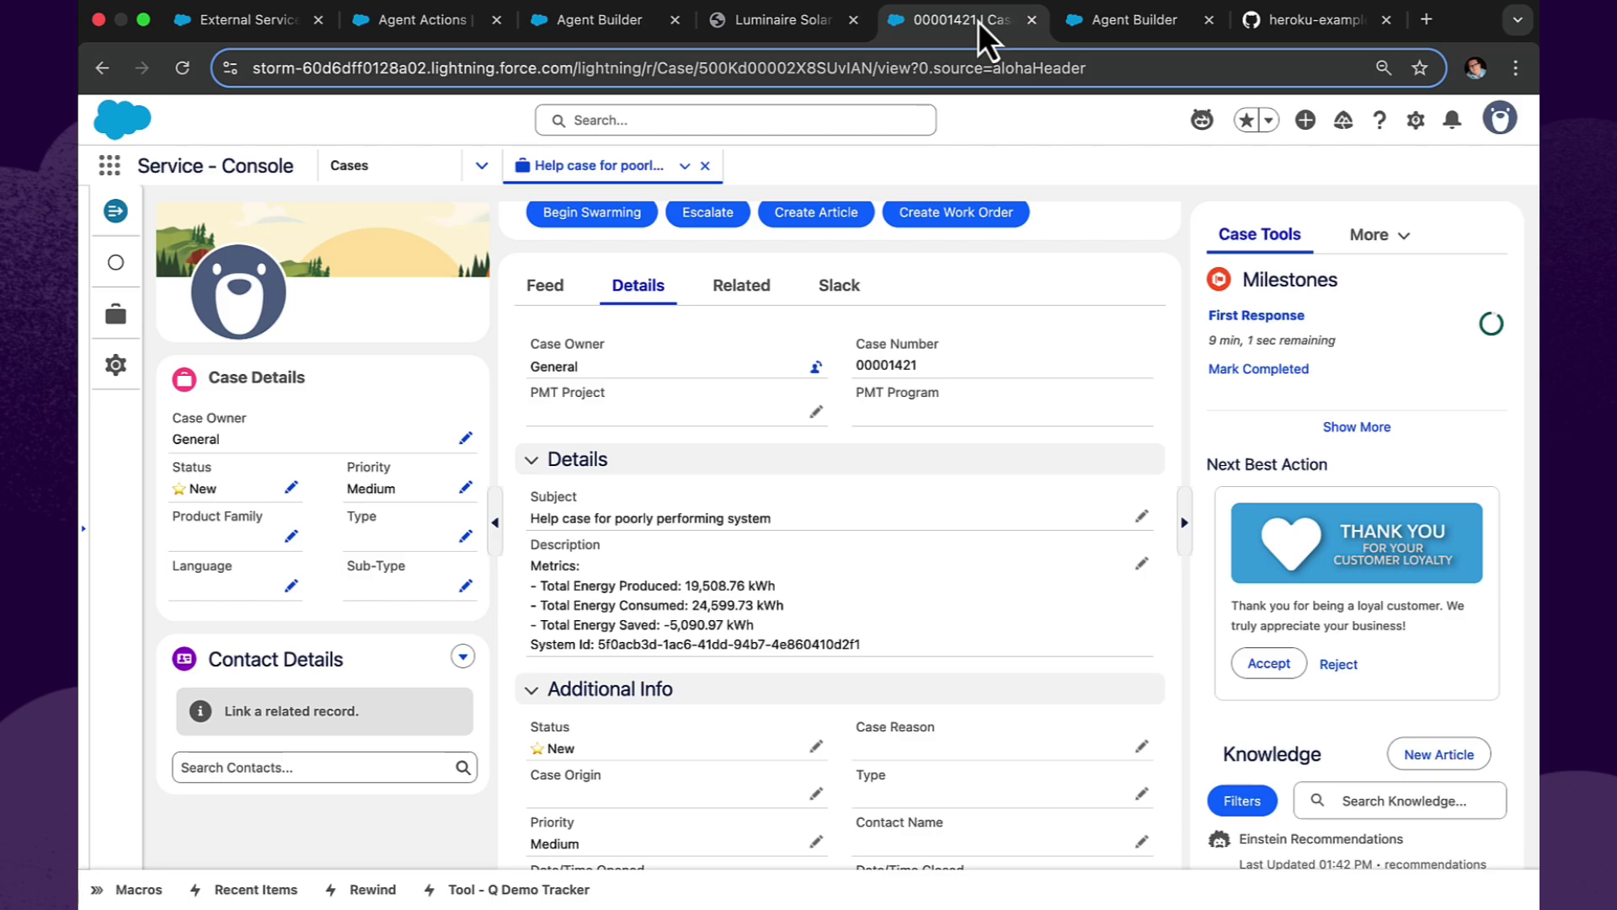
Step: Check the Heroku badge result in Agent Builder, then view the GitHub Heroku custom actions README
click(1122, 33)
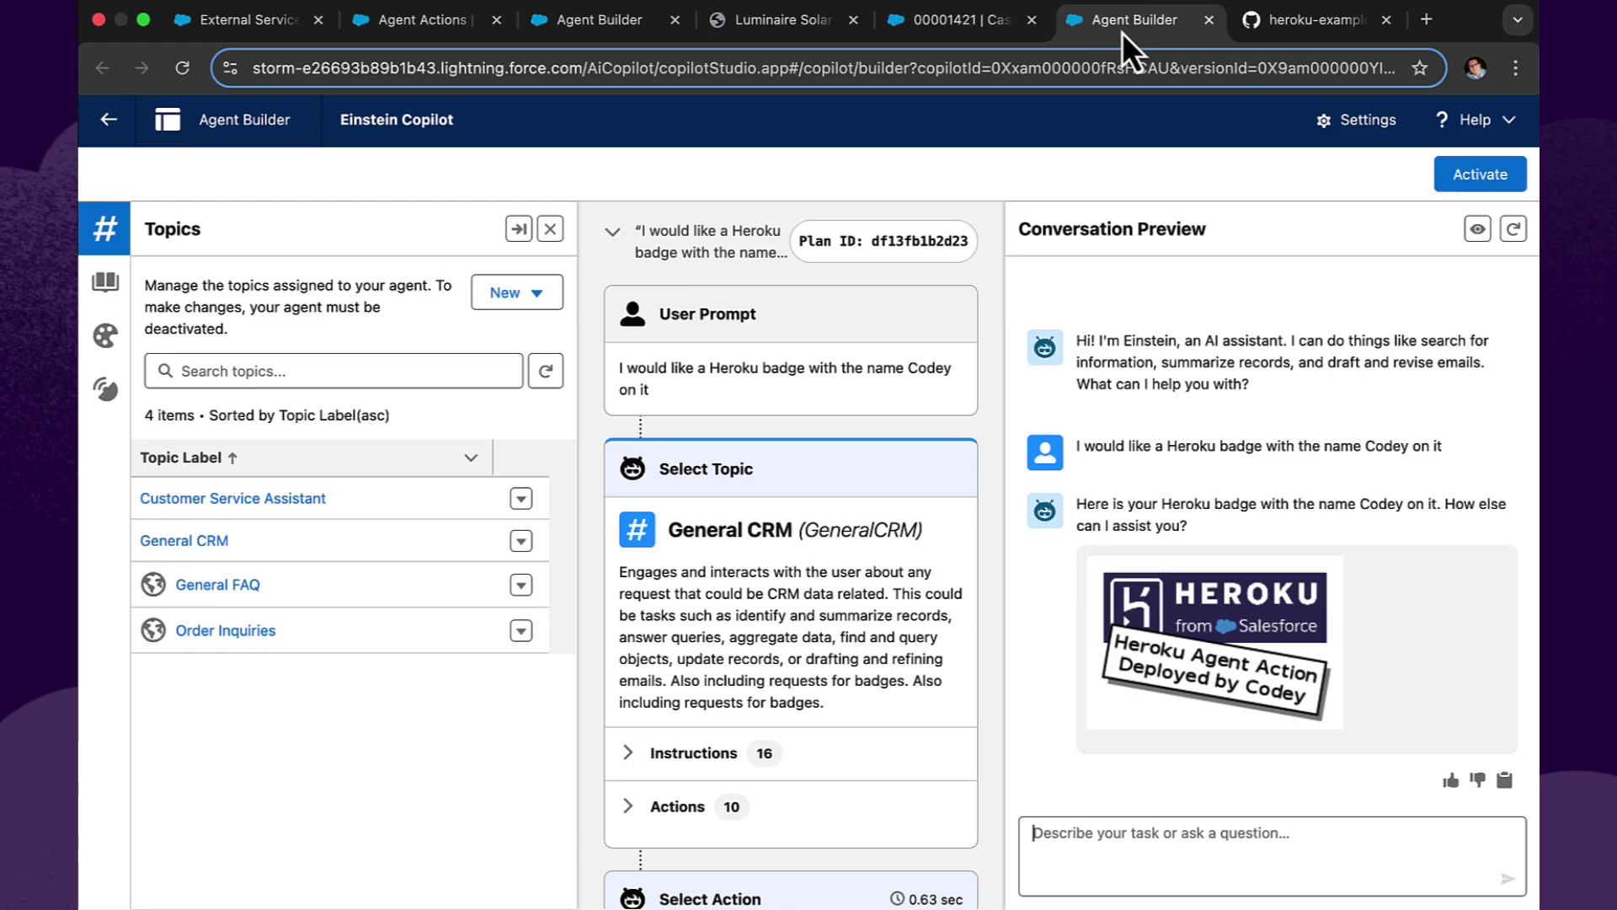
click(1316, 22)
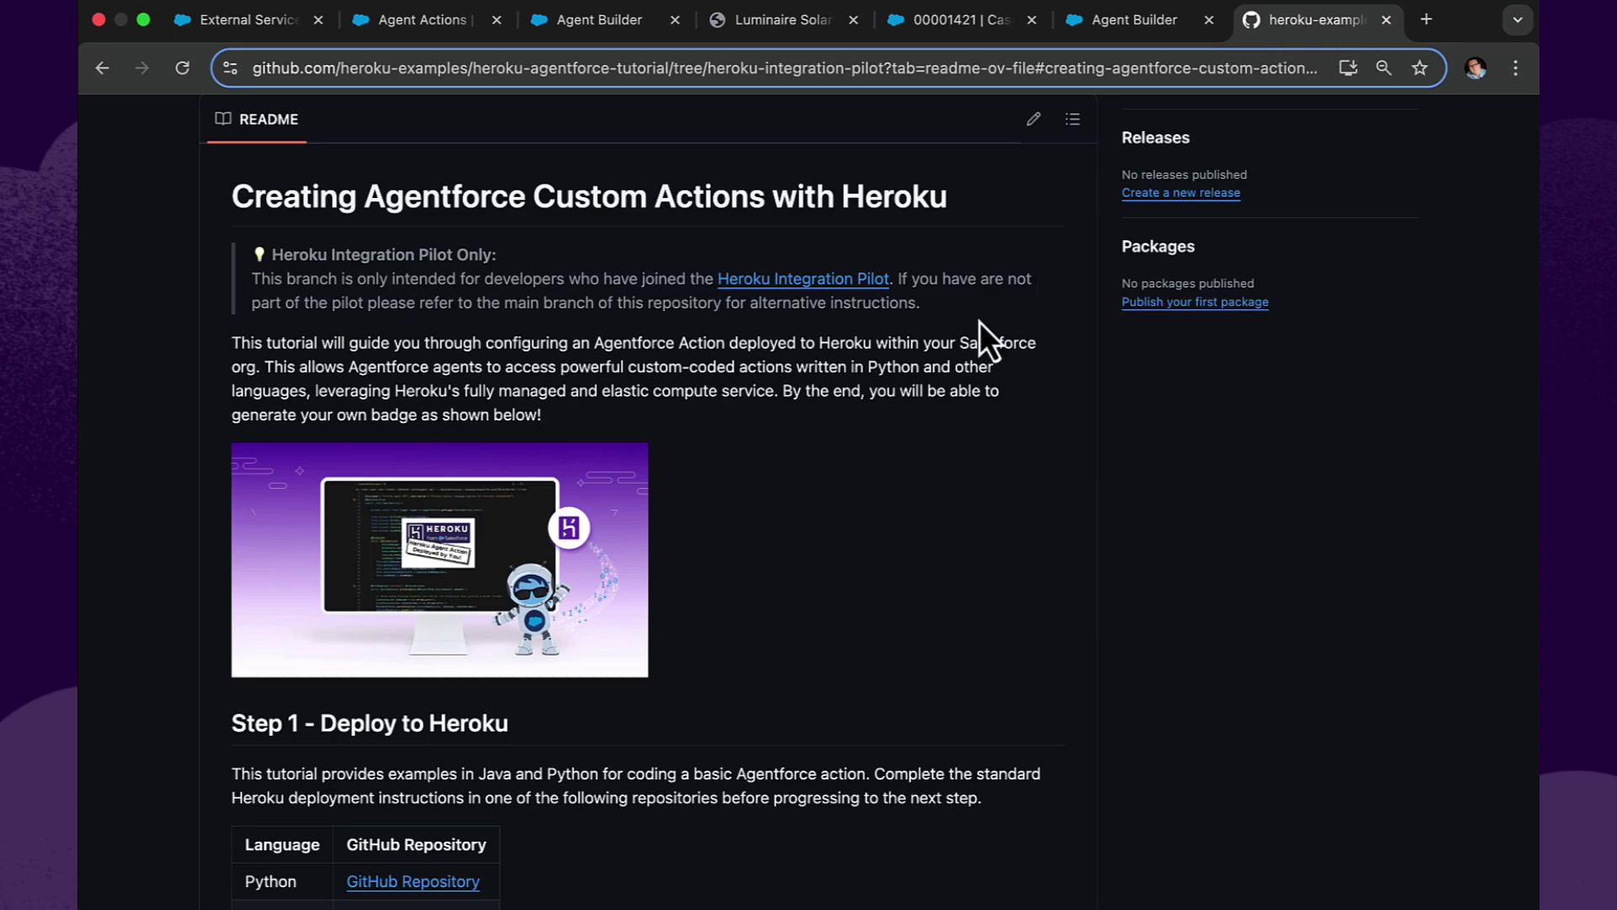
scroll(979, 321, down, 2)
scroll(979, 316, up, 1)
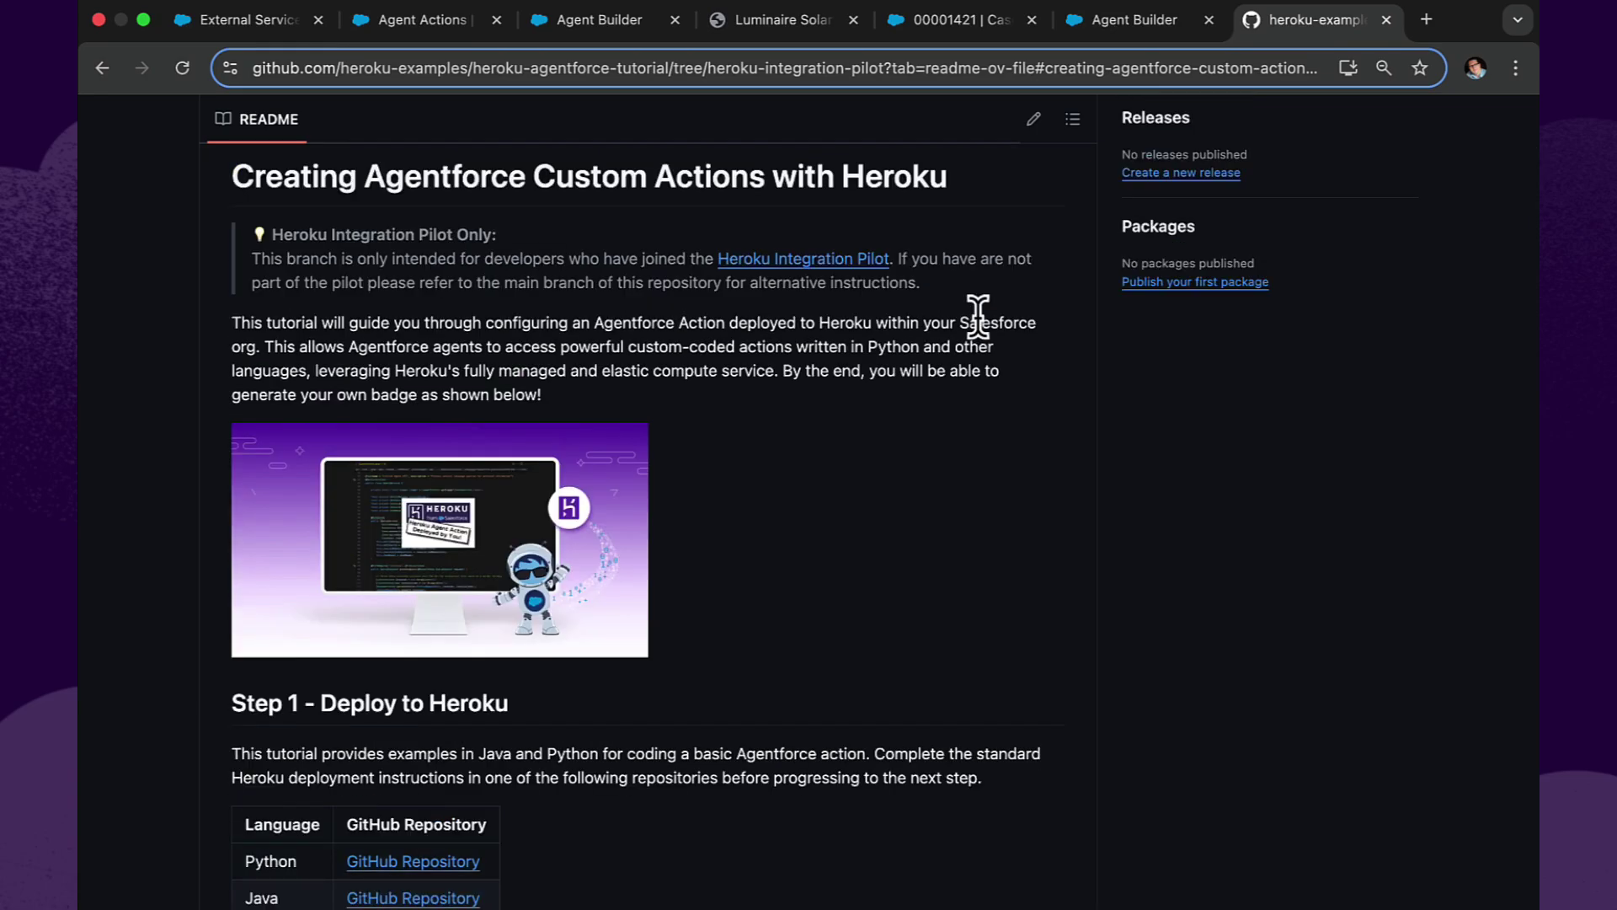